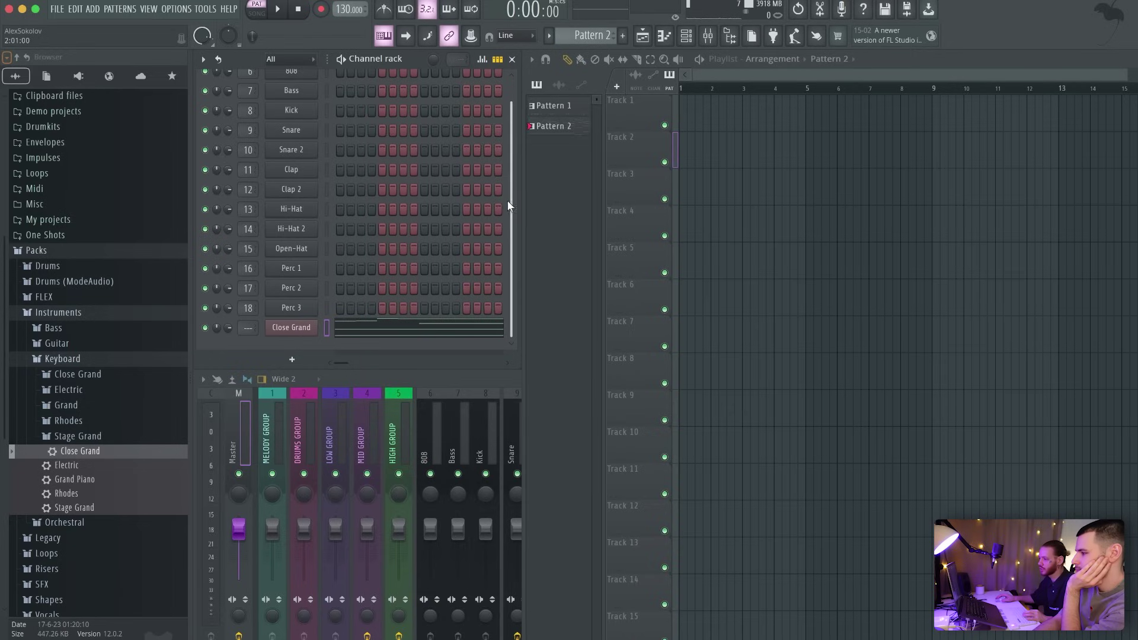
# Step: Place Pattern 2 on playlist Track 2 from bar 1, and switch back to Pattern 1
pyautogui.scroll(2, 508, 204)
pyautogui.click(712, 152)
pyautogui.moveTo(761, 152); pyautogui.dragTo(706, 151)
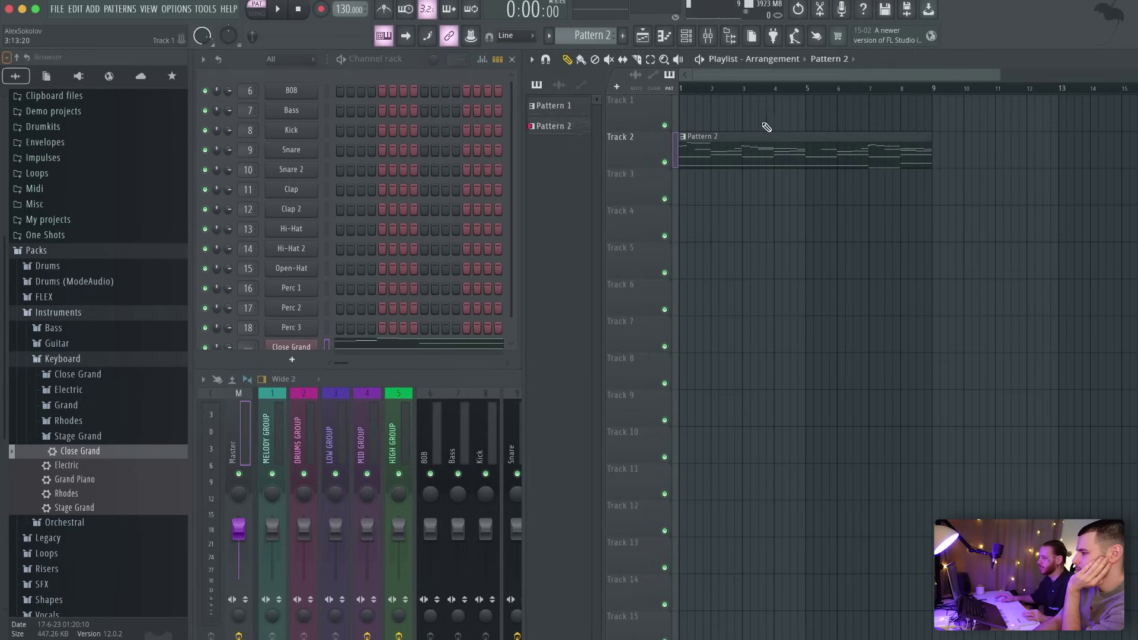
pyautogui.click(556, 106)
# Step: Load the [SB] Hat - Dior sample from the Smock SB Drum Kit into the Hi-Hat channel
pyautogui.scroll(-1, 511, 178)
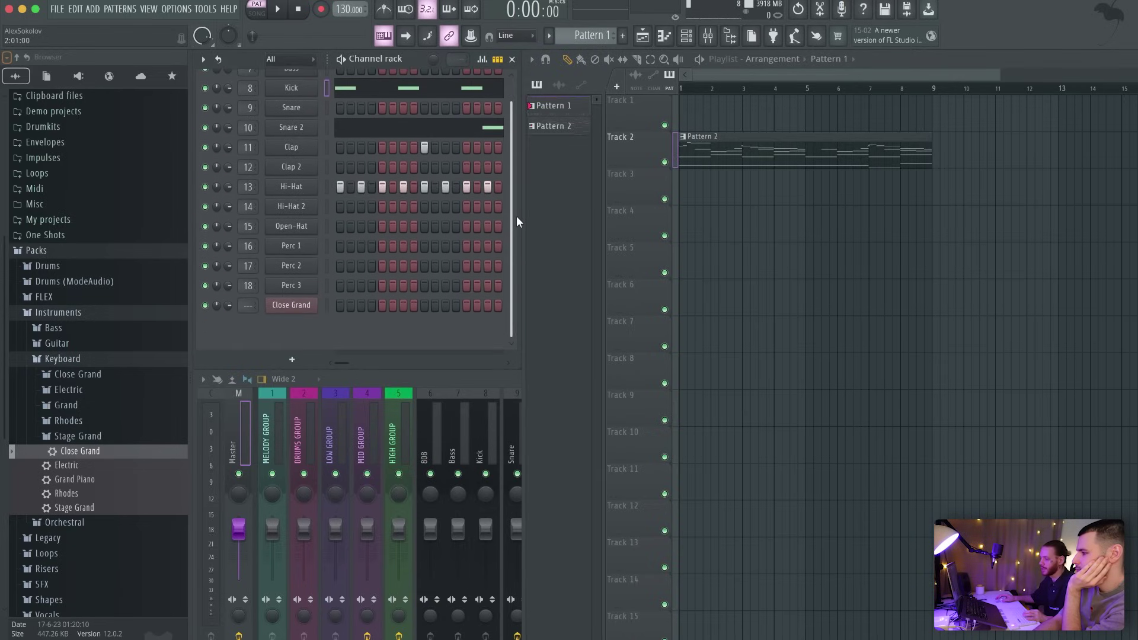
pyautogui.click(299, 211)
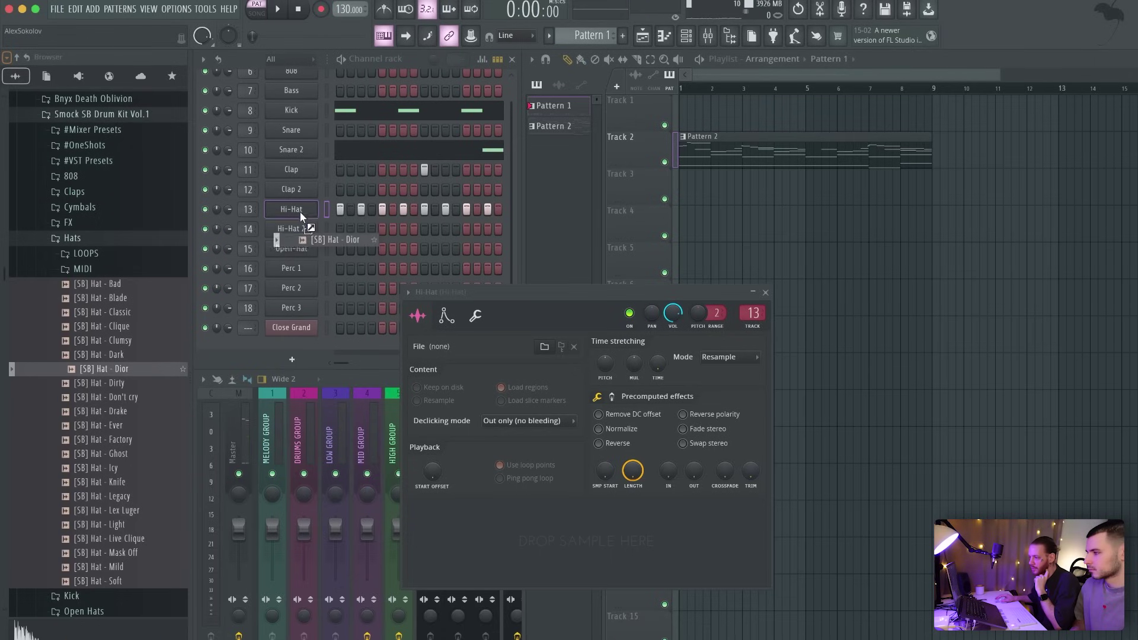
pyautogui.moveTo(299, 211); pyautogui.dragTo(300, 210)
# Step: Audition several other samples in the Hats folder and load [SB] Hat - Legacy into the Hi-Hat 2 channel
pyautogui.click(103, 386)
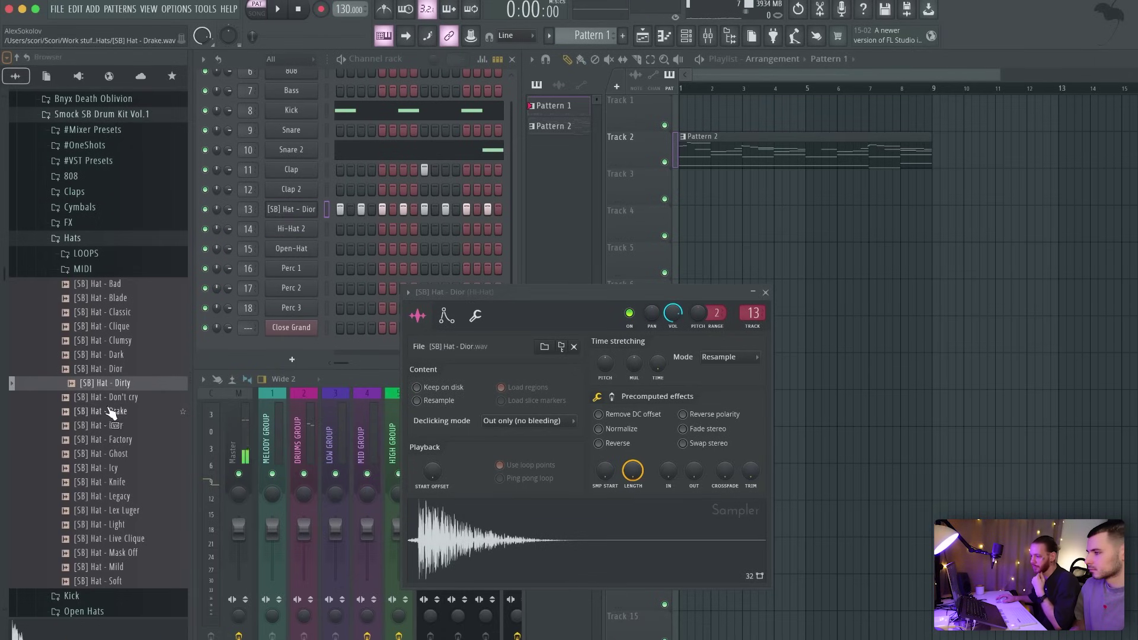
pyautogui.click(109, 409)
pyautogui.click(114, 436)
pyautogui.click(110, 426)
pyautogui.click(115, 413)
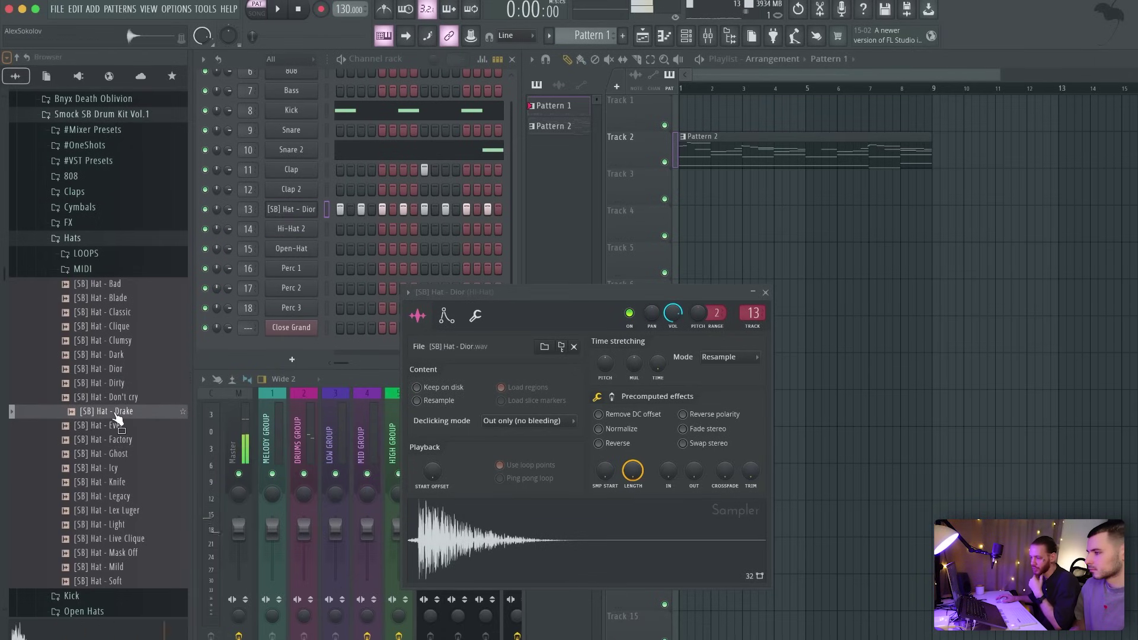
pyautogui.click(126, 497)
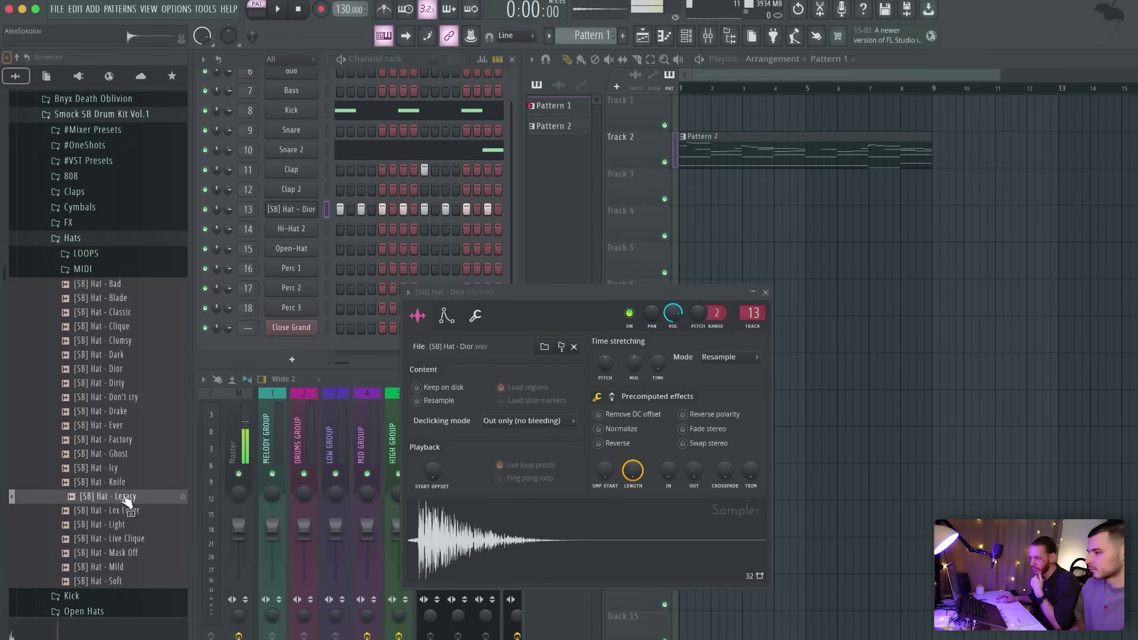
pyautogui.moveTo(293, 228); pyautogui.dragTo(293, 229)
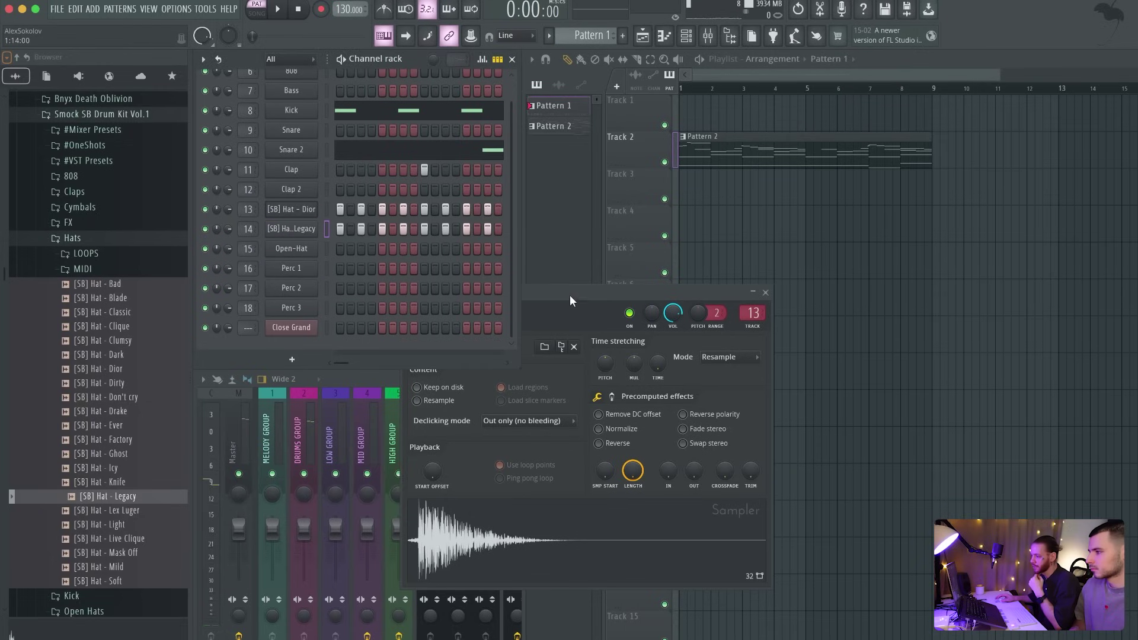
# Step: Open the [SB] Hat - Legacy channel's miscellaneous settings and nudge its time Shift slightly
pyautogui.moveTo(570, 294); pyautogui.dragTo(524, 155)
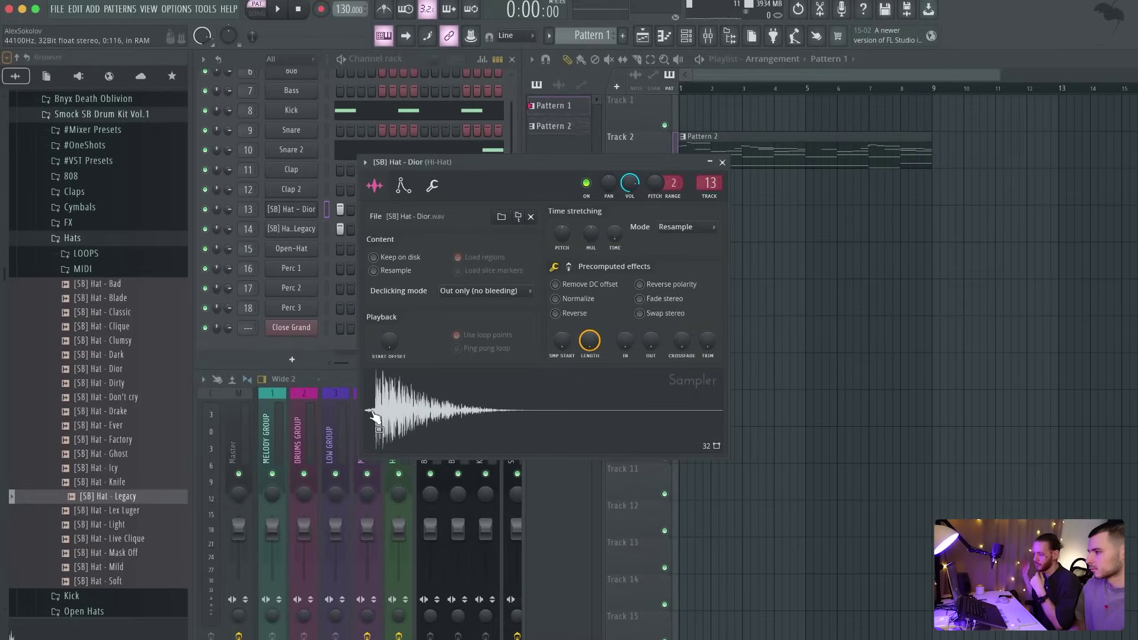
pyautogui.click(294, 236)
pyautogui.moveTo(521, 307); pyautogui.dragTo(418, 222)
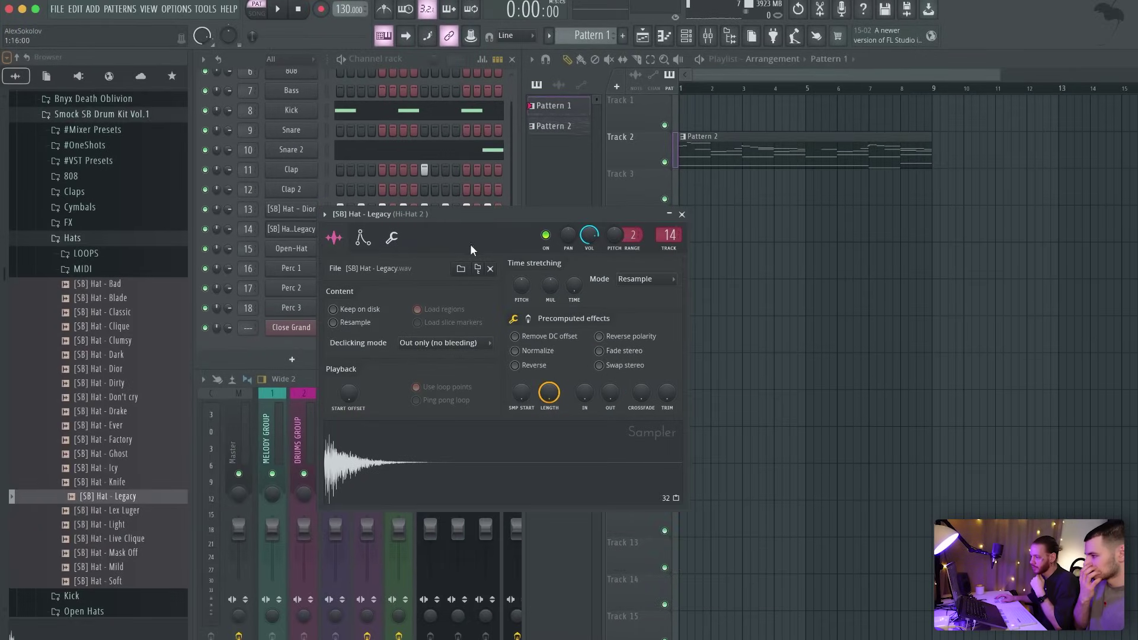
pyautogui.click(395, 238)
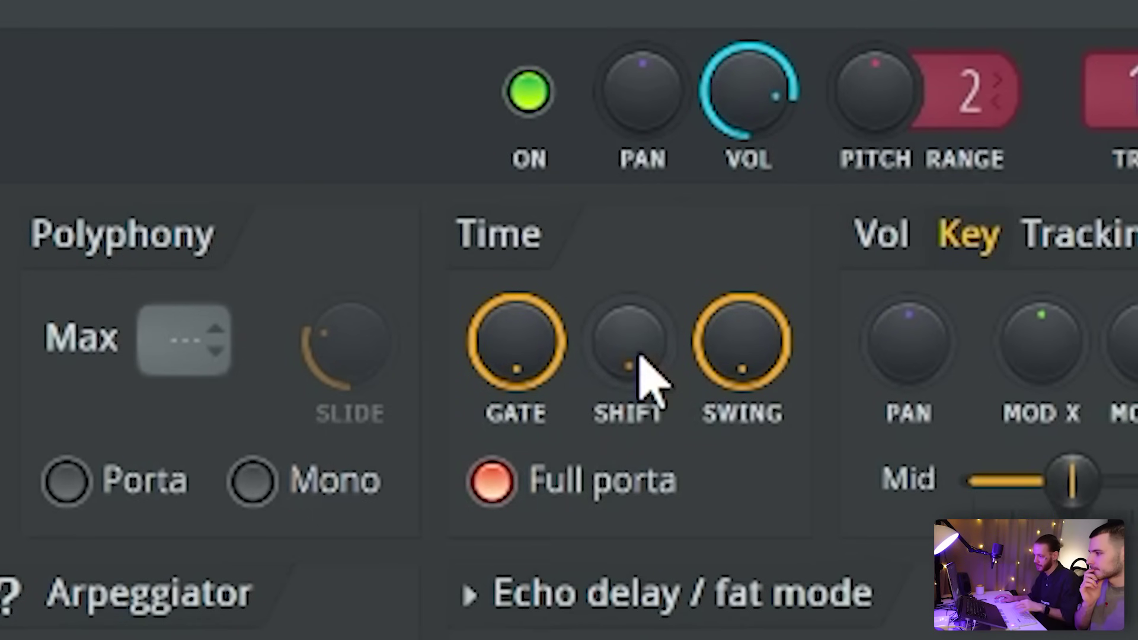
pyautogui.moveTo(567, 292); pyautogui.dragTo(568, 291)
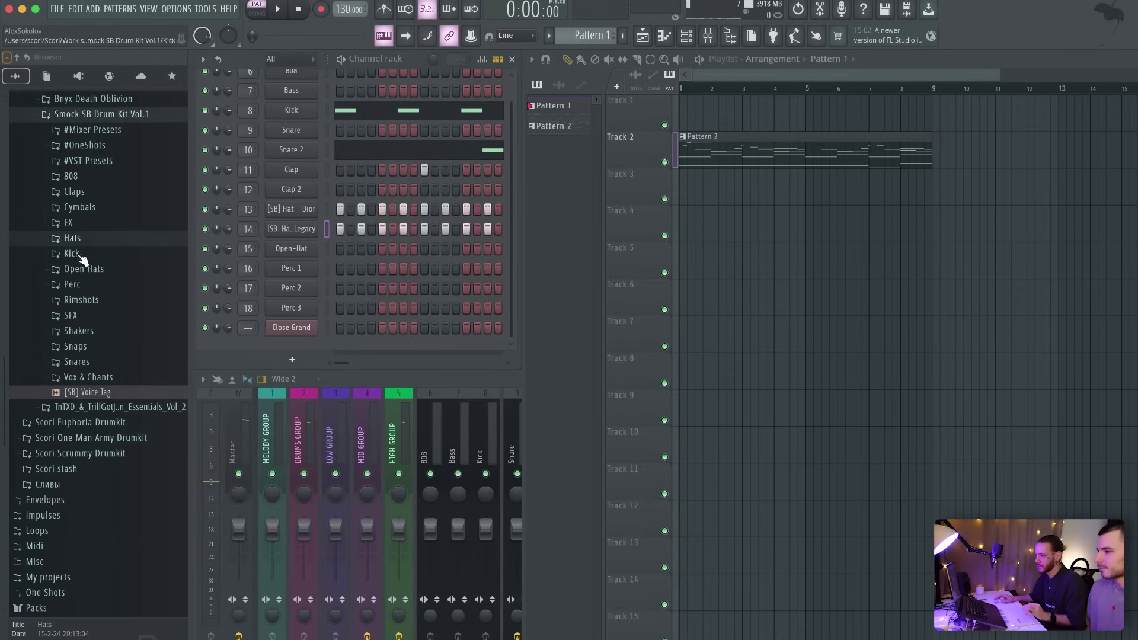
# Step: Find the snare folder of the Scori stash drum kit and load snare memp 3 into the Snare channel
pyautogui.scroll(-5, 72, 343)
pyautogui.scroll(5, 74, 339)
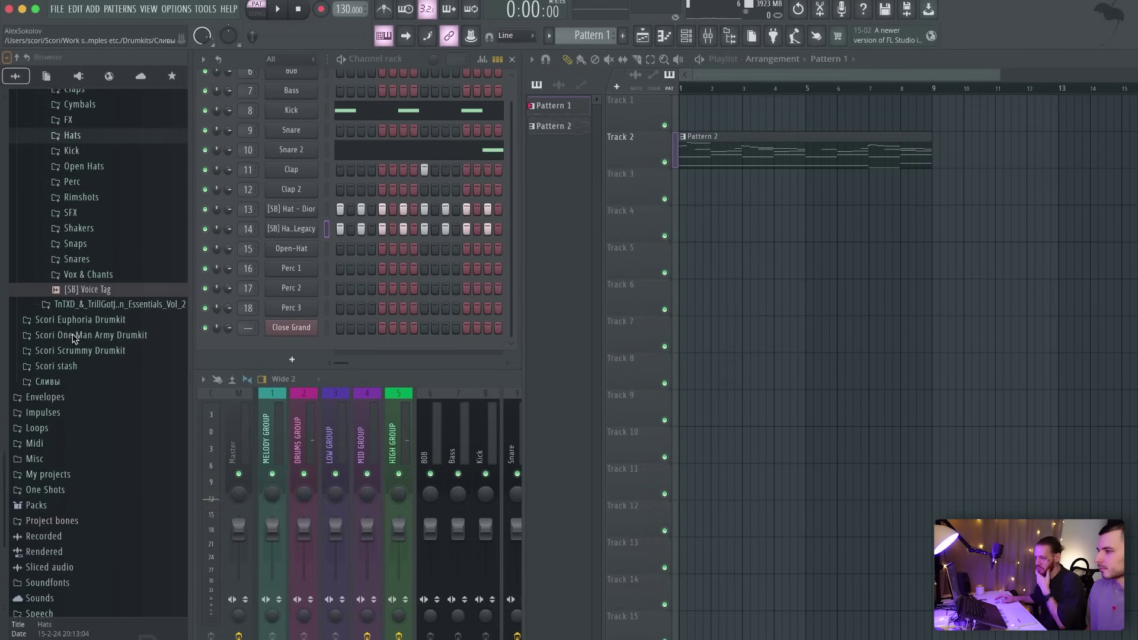
pyautogui.scroll(3, 82, 311)
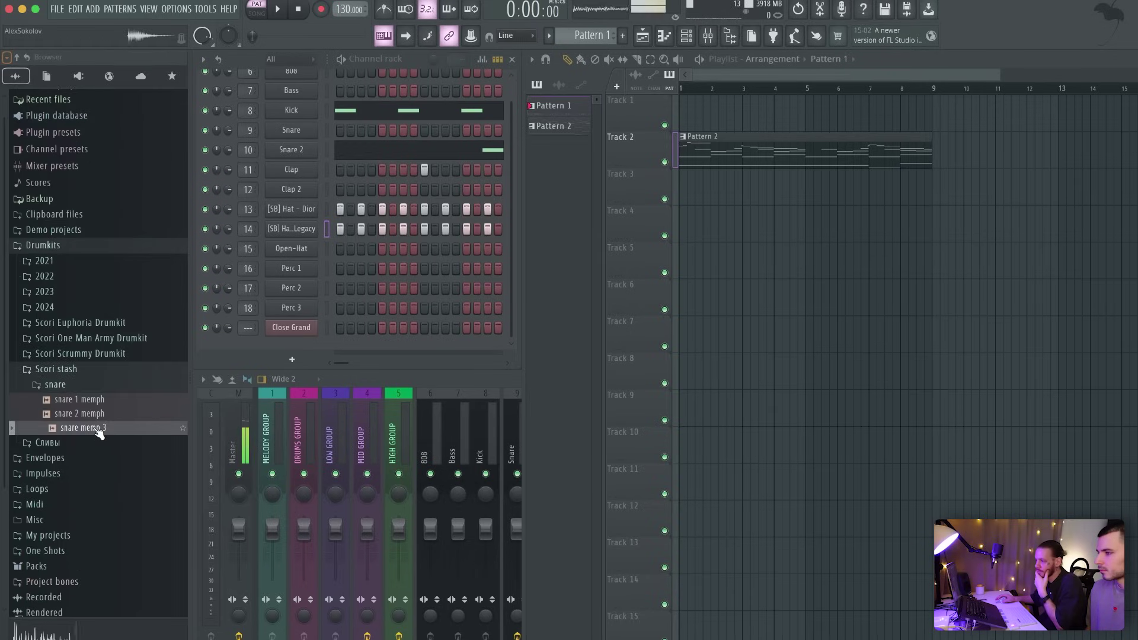
pyautogui.moveTo(99, 434); pyautogui.dragTo(302, 130)
pyautogui.press('space')
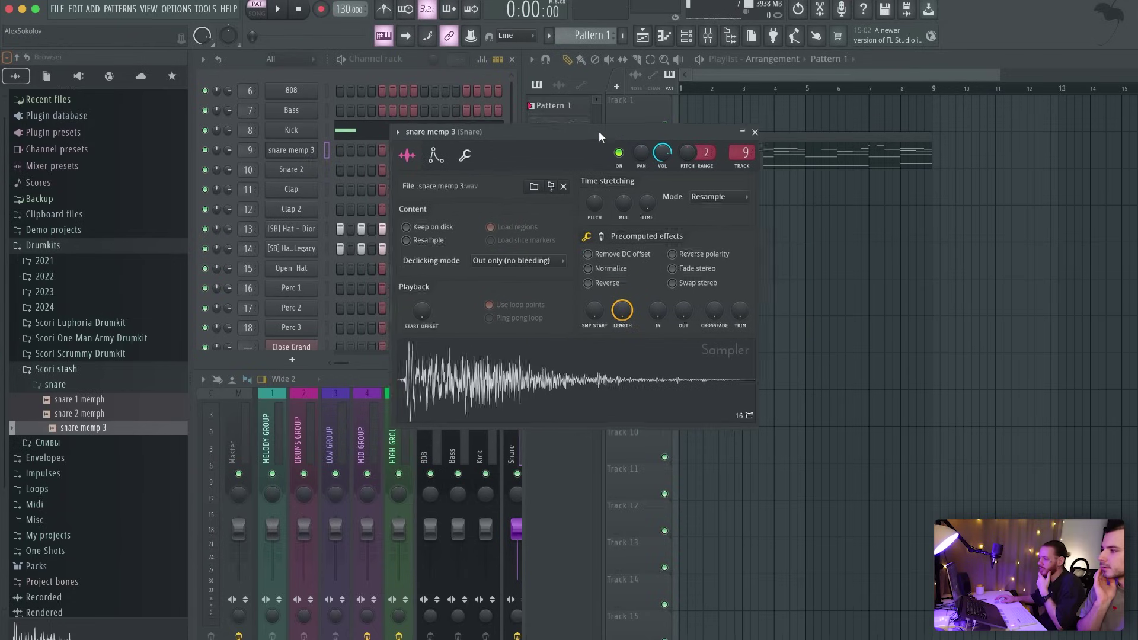
# Step: Preview the snare memp 3 sample, normalize it, and add a quick fade-out and a fade-in of about 17%
pyautogui.click(511, 369)
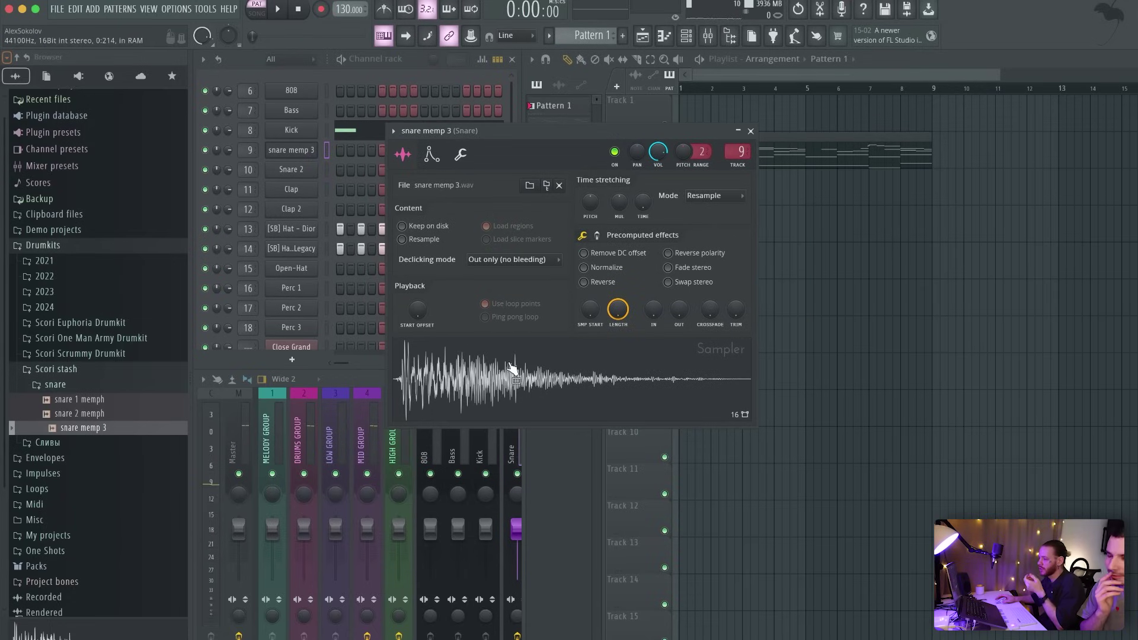
pyautogui.click(513, 375)
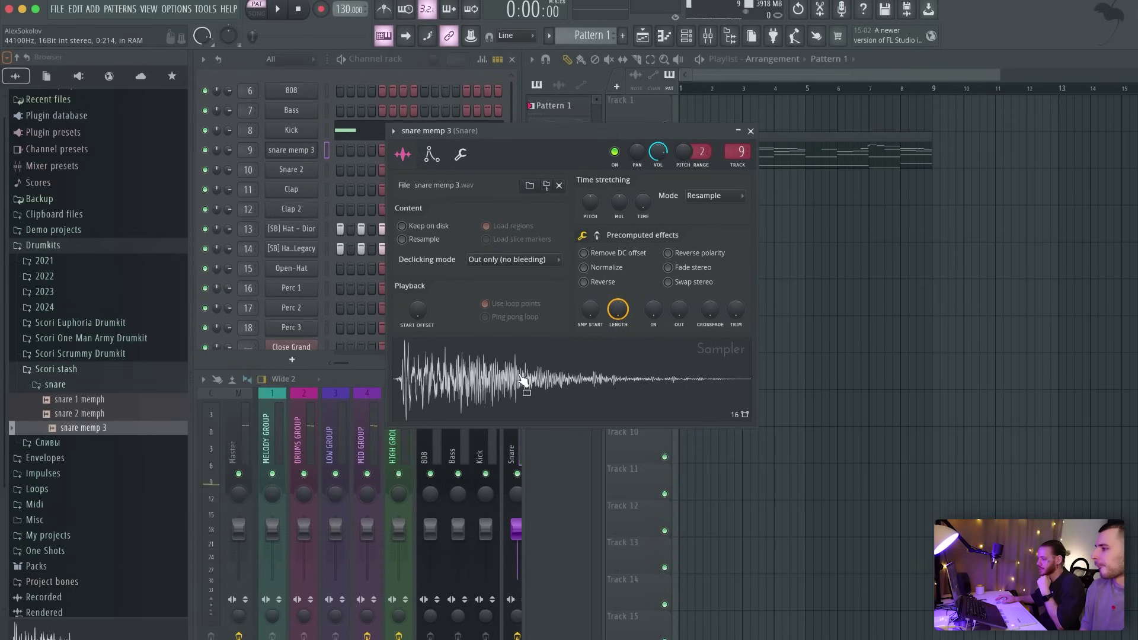
pyautogui.moveTo(566, 130); pyautogui.dragTo(623, 105)
pyautogui.moveTo(646, 294); pyautogui.dragTo(646, 289)
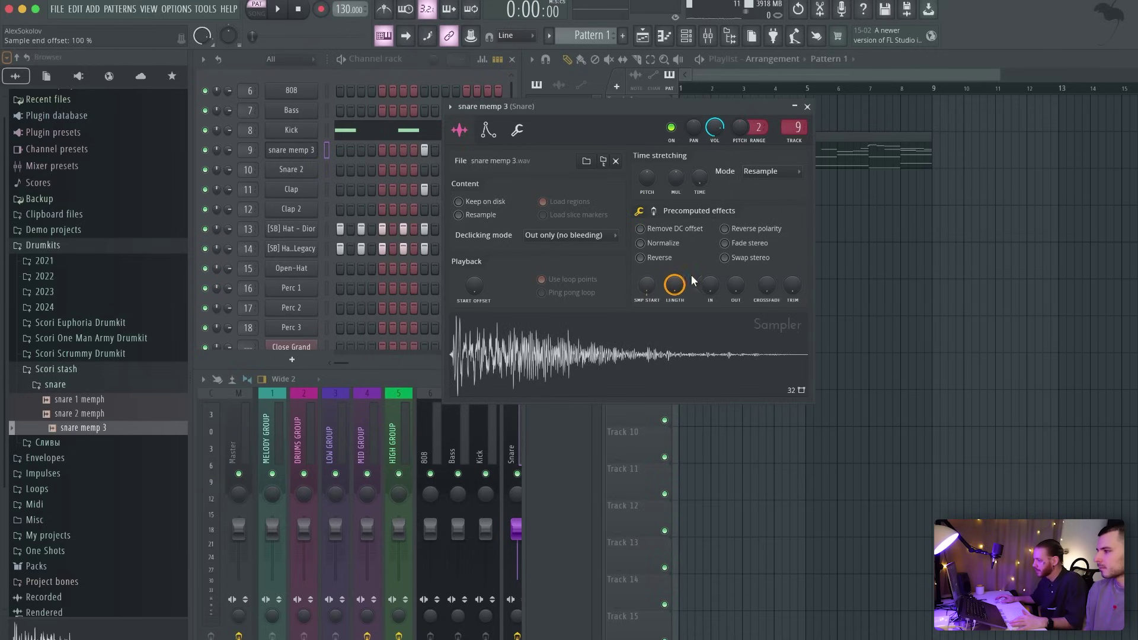
pyautogui.press('q')
pyautogui.press('q')
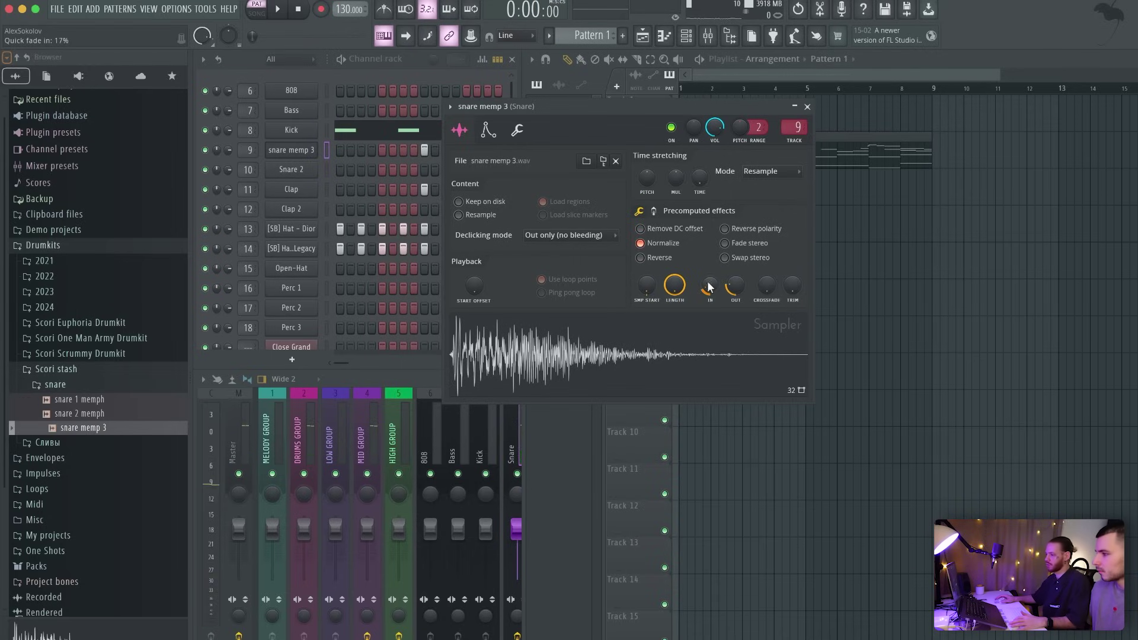
pyautogui.click(807, 107)
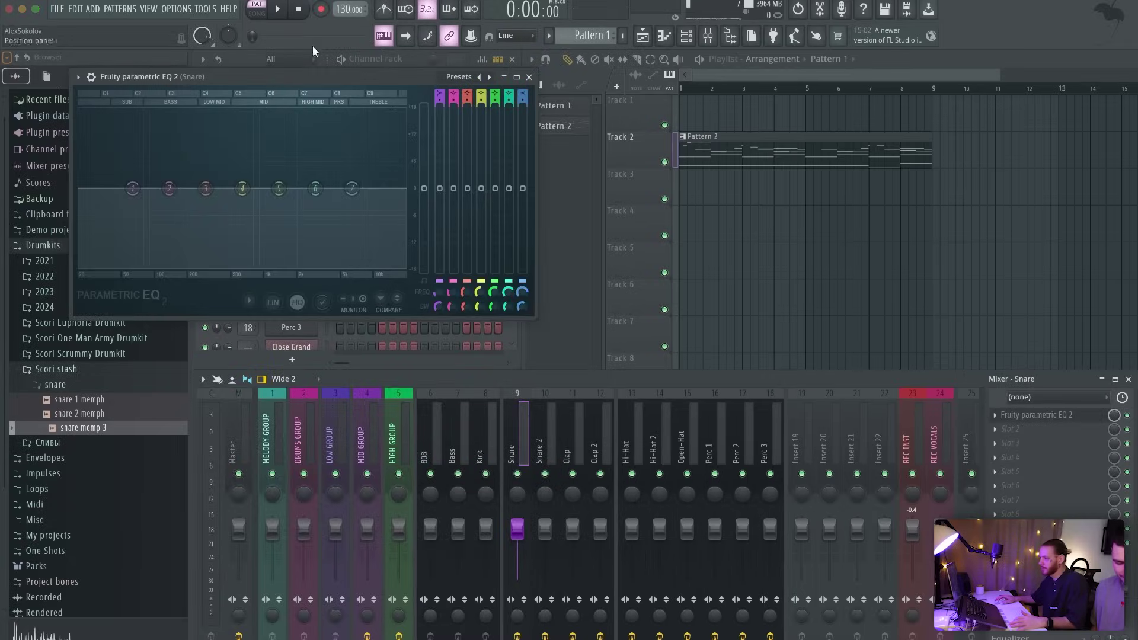
# Step: Cut the snare's low end with a high-pass in its Fruity Parametric EQ 2 and add Patcher ahead of it
pyautogui.moveTo(316, 77); pyautogui.dragTo(551, 157)
pyautogui.press('q')
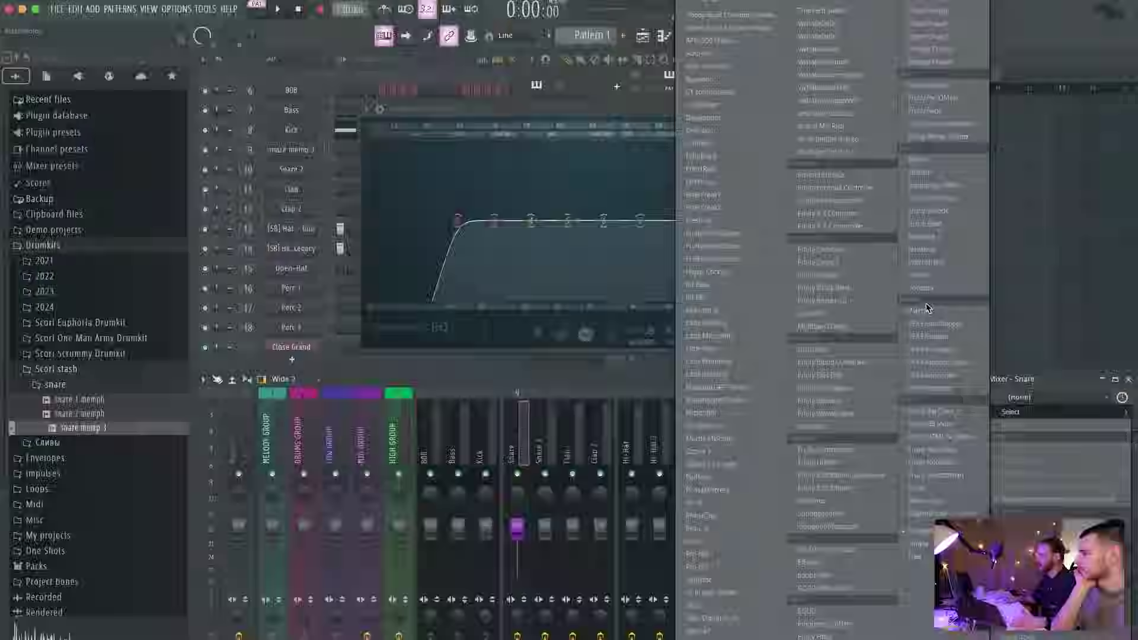
pyautogui.click(927, 311)
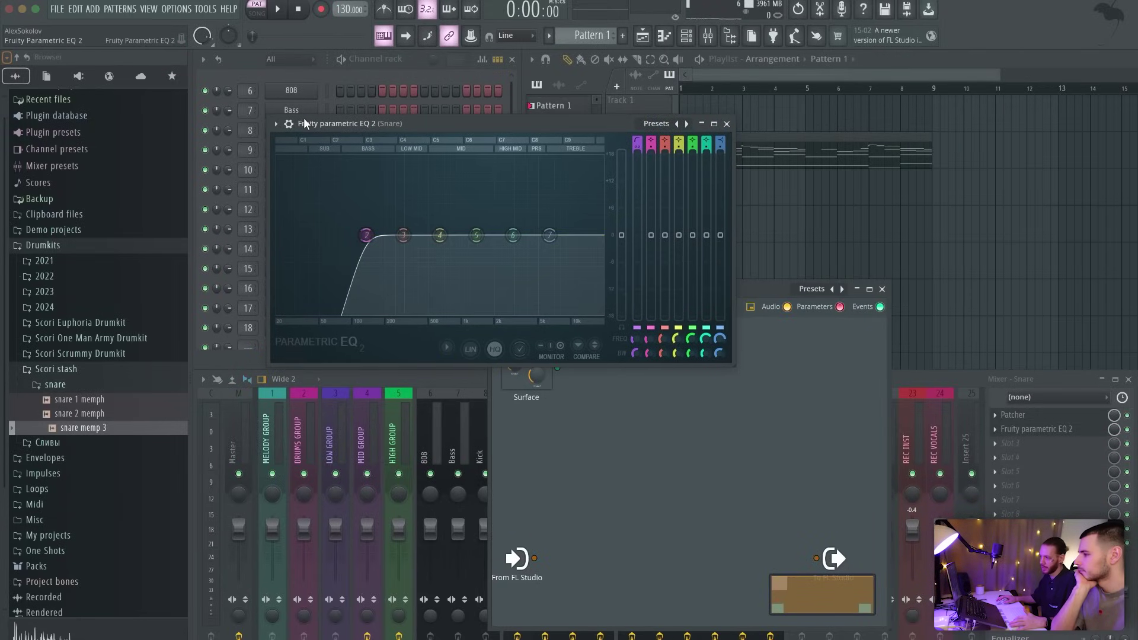
pyautogui.click(726, 124)
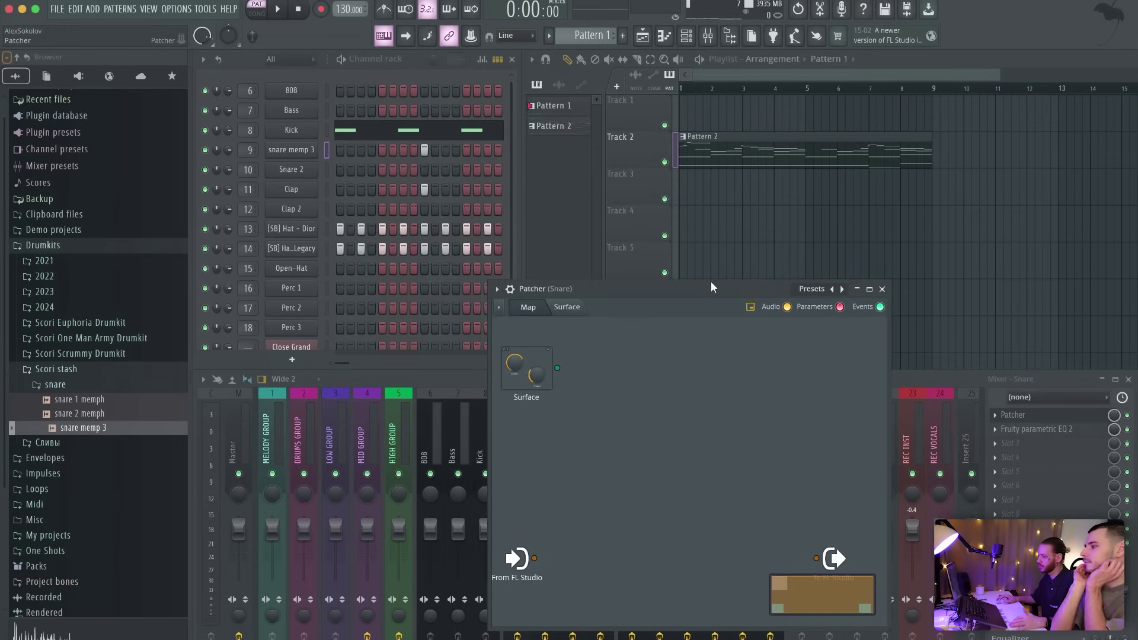
# Step: Add a Fruity Parametric EQ 2 to the Patcher map on the Snare mixer track
pyautogui.moveTo(710, 287); pyautogui.dragTo(607, 141)
pyautogui.rightClick(487, 265)
pyautogui.moveTo(514, 281)
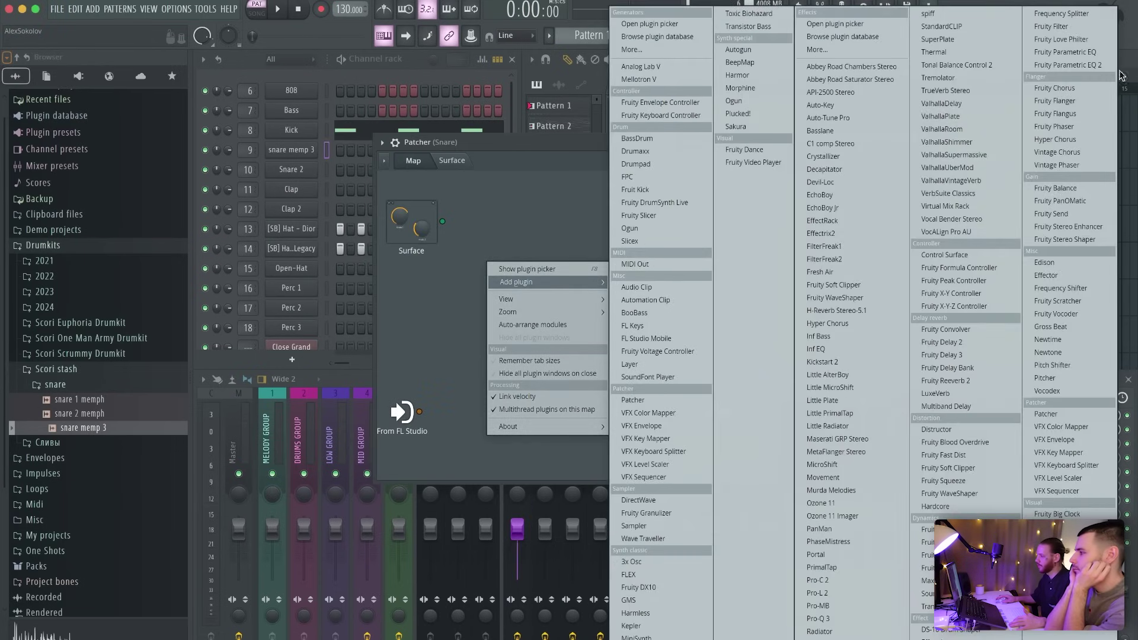
pyautogui.click(1101, 66)
# Step: Add Fruity Fast Dist to the Patcher map and route its output into Fruity Parametric EQ 2
pyautogui.rightClick(526, 222)
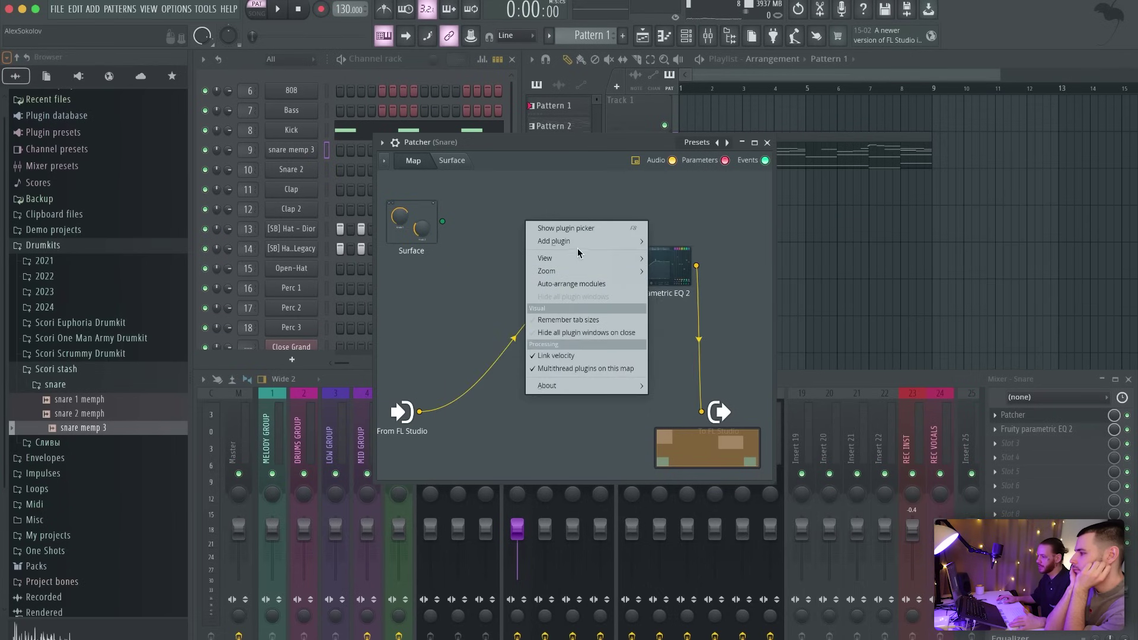
pyautogui.moveTo(578, 243)
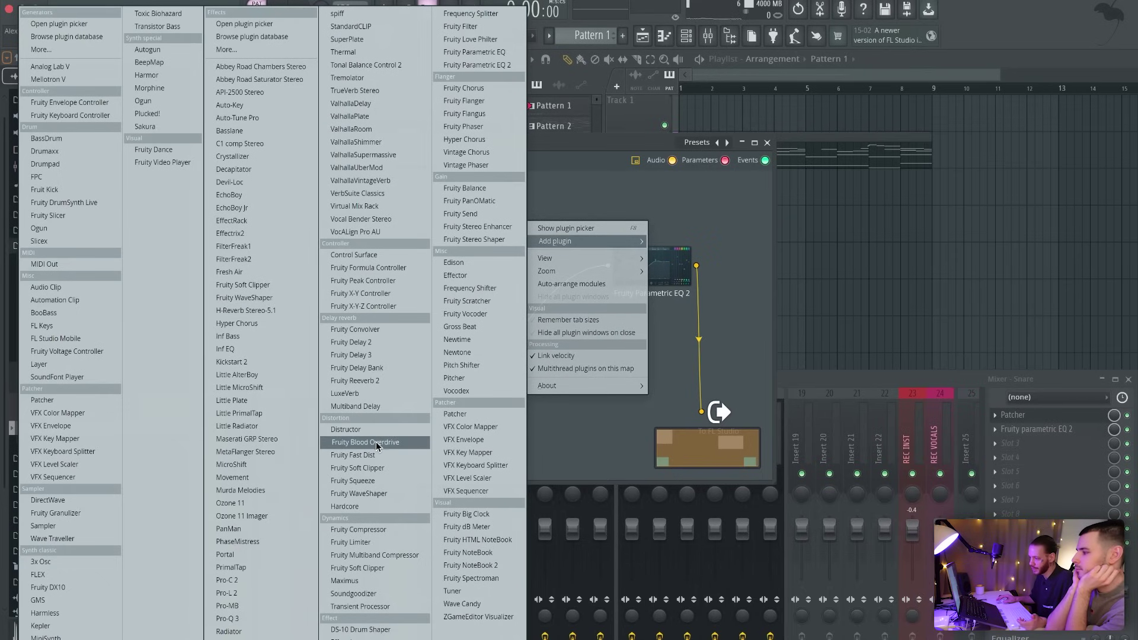
pyautogui.click(356, 455)
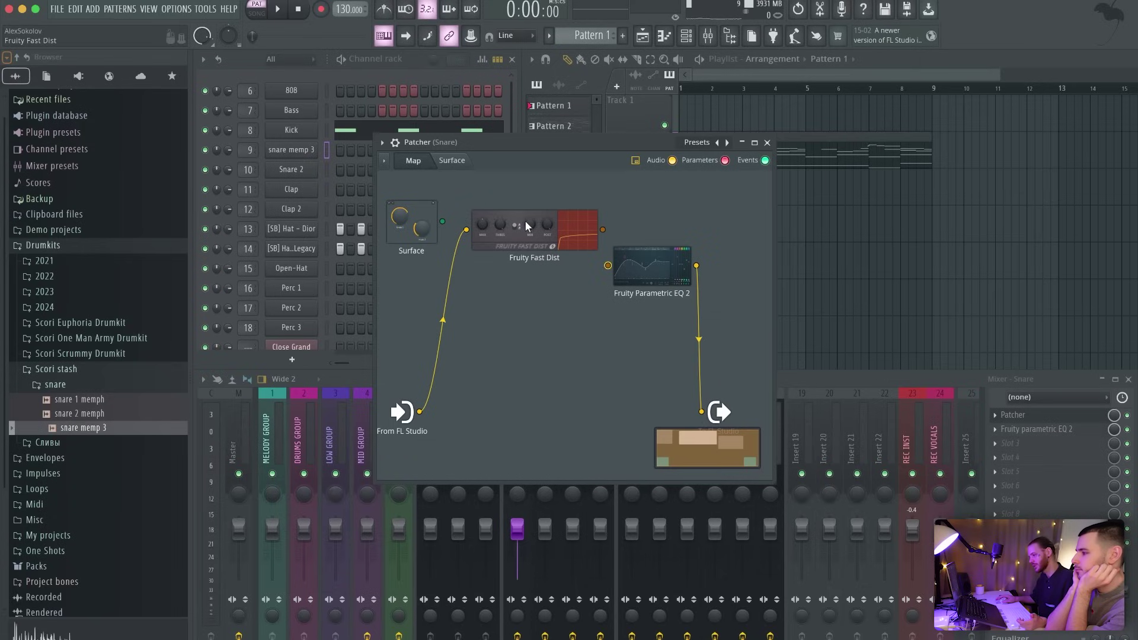
pyautogui.moveTo(525, 222); pyautogui.dragTo(491, 280)
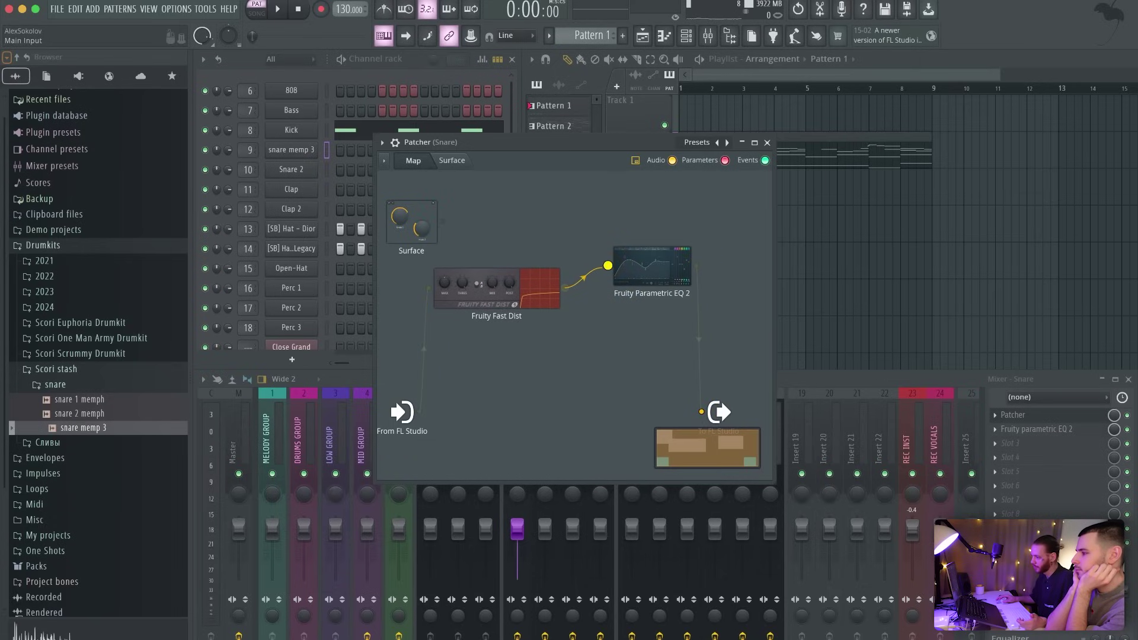
pyautogui.moveTo(645, 269); pyautogui.dragTo(644, 287)
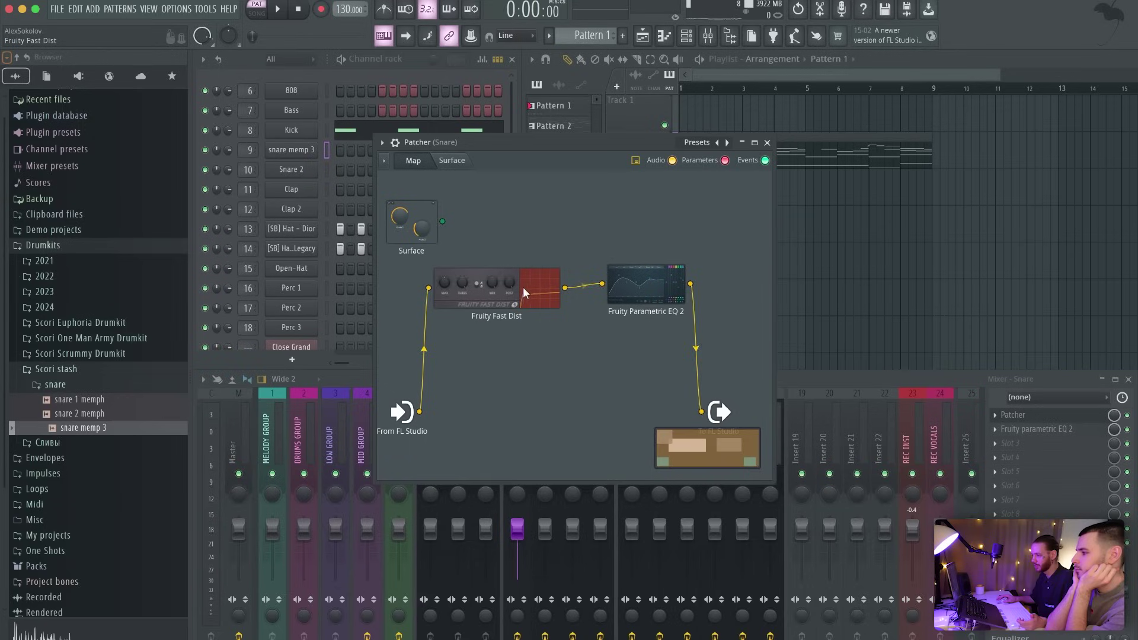
# Step: Widen the Patcher map, space out its modules and output, and open Fruity Fast Dist
pyautogui.moveTo(524, 292); pyautogui.dragTo(528, 283)
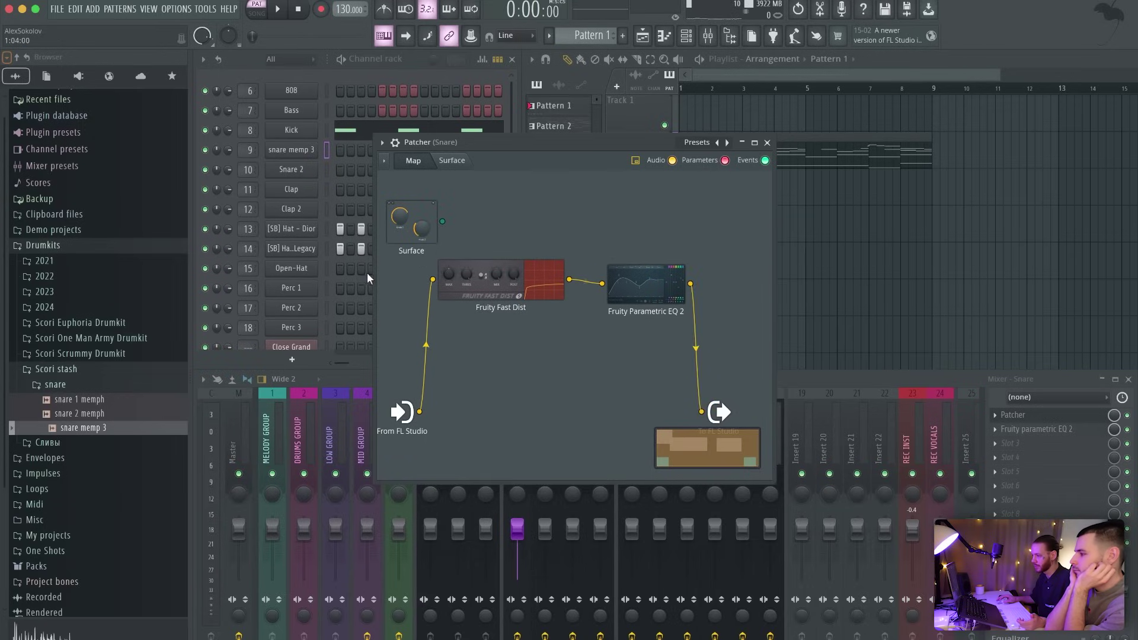
pyautogui.moveTo(368, 276); pyautogui.dragTo(227, 276)
pyautogui.moveTo(580, 418); pyautogui.dragTo(710, 393)
pyautogui.moveTo(535, 294); pyautogui.dragTo(607, 284)
pyautogui.moveTo(381, 288); pyautogui.dragTo(431, 280)
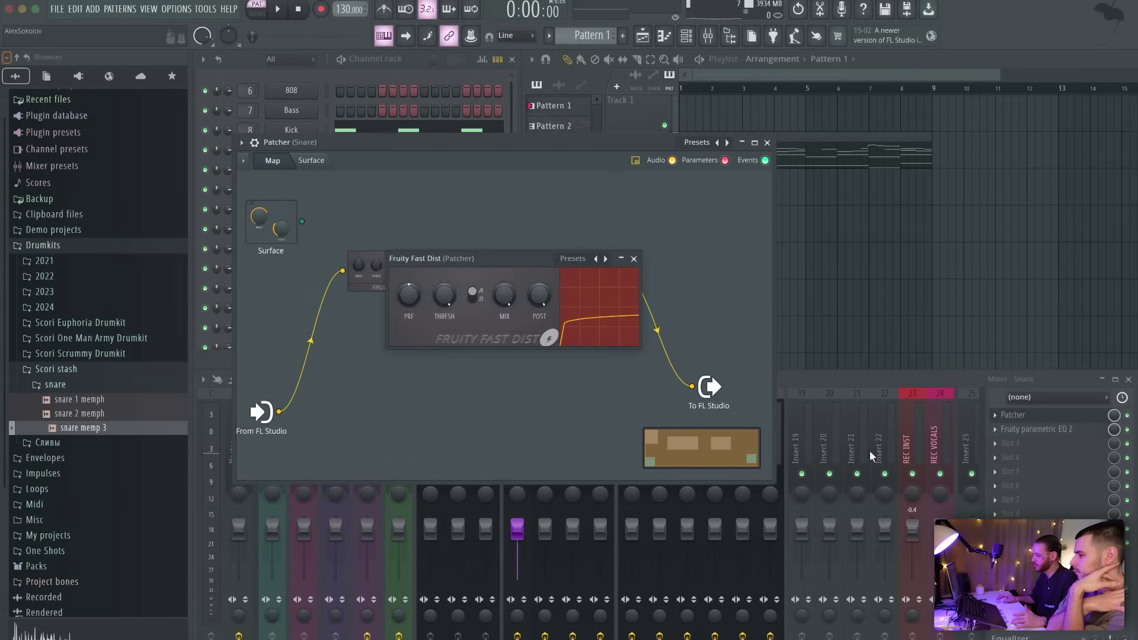
# Step: Check the high-pass curve of the Fruity Parametric EQ 2 that follows Patcher on the Snare track
pyautogui.click(1043, 431)
pyautogui.moveTo(540, 123); pyautogui.dragTo(632, 123)
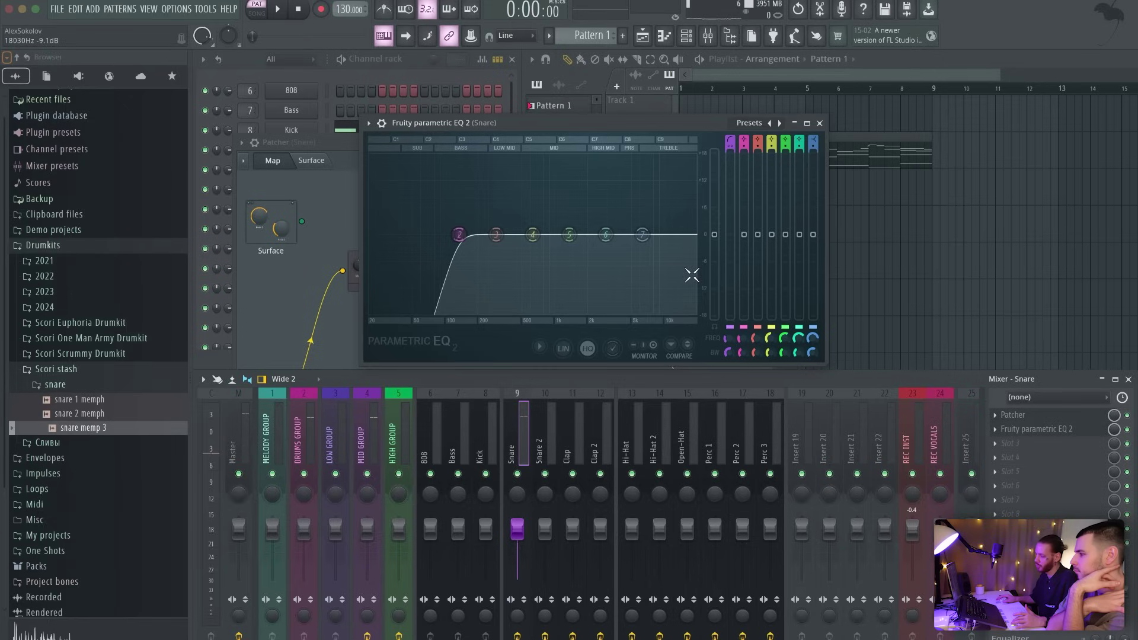
pyautogui.click(819, 123)
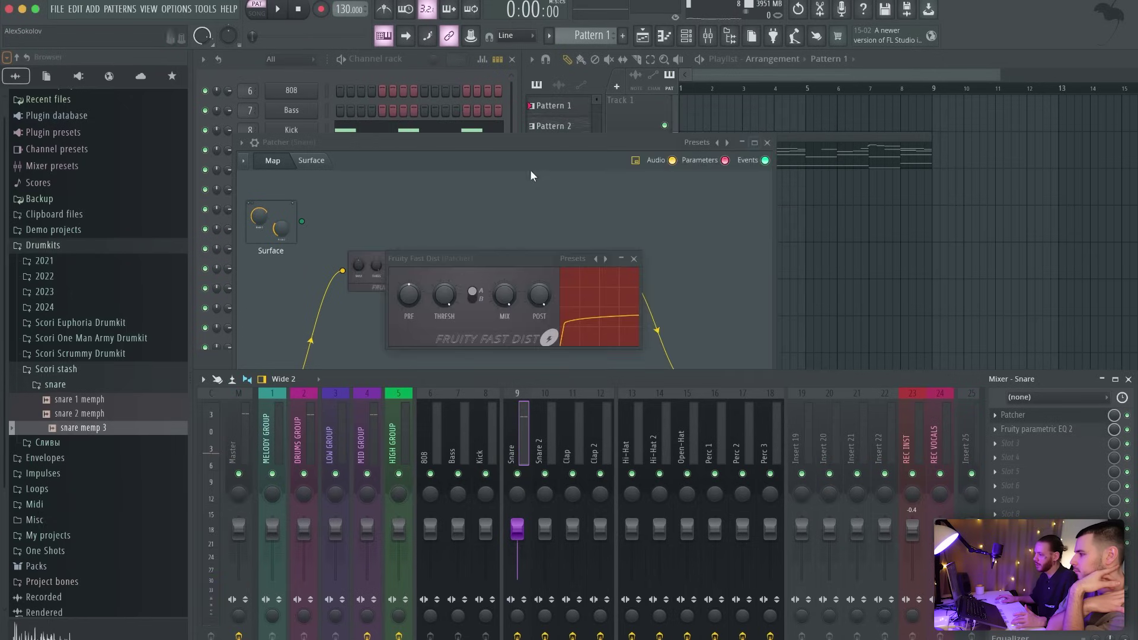
# Step: Set band 1 of Patcher's Fruity Parametric EQ 2 to a steep high-pass with its cutoff at about 2 kHz
pyautogui.click(581, 255)
pyautogui.click(446, 249)
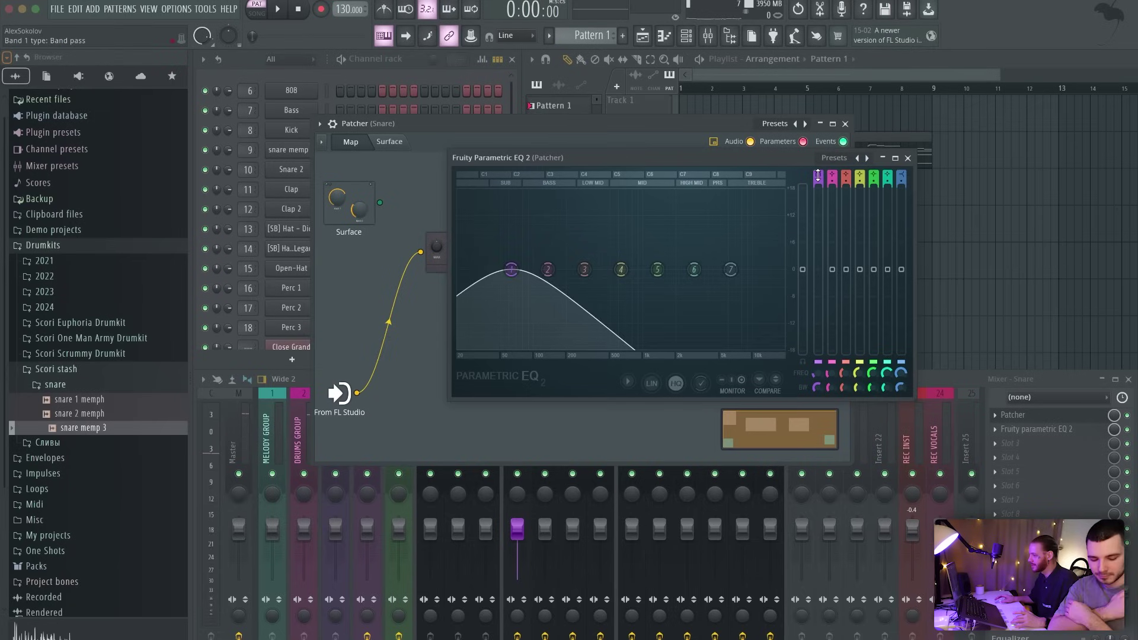
pyautogui.scroll(3, 818, 176)
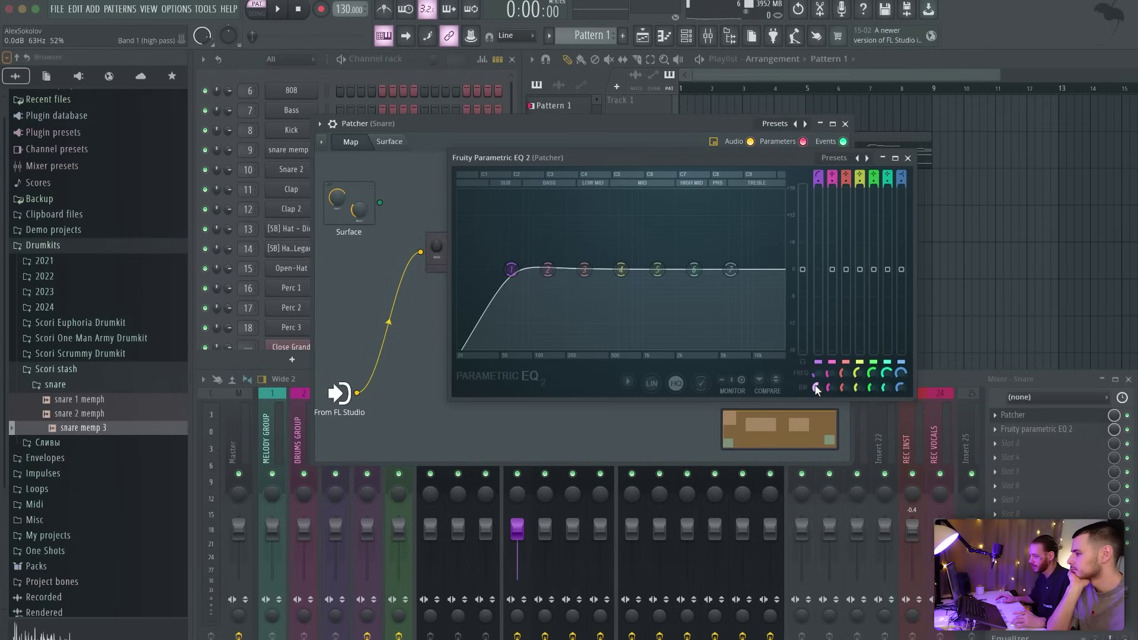
pyautogui.moveTo(814, 383); pyautogui.dragTo(812, 380)
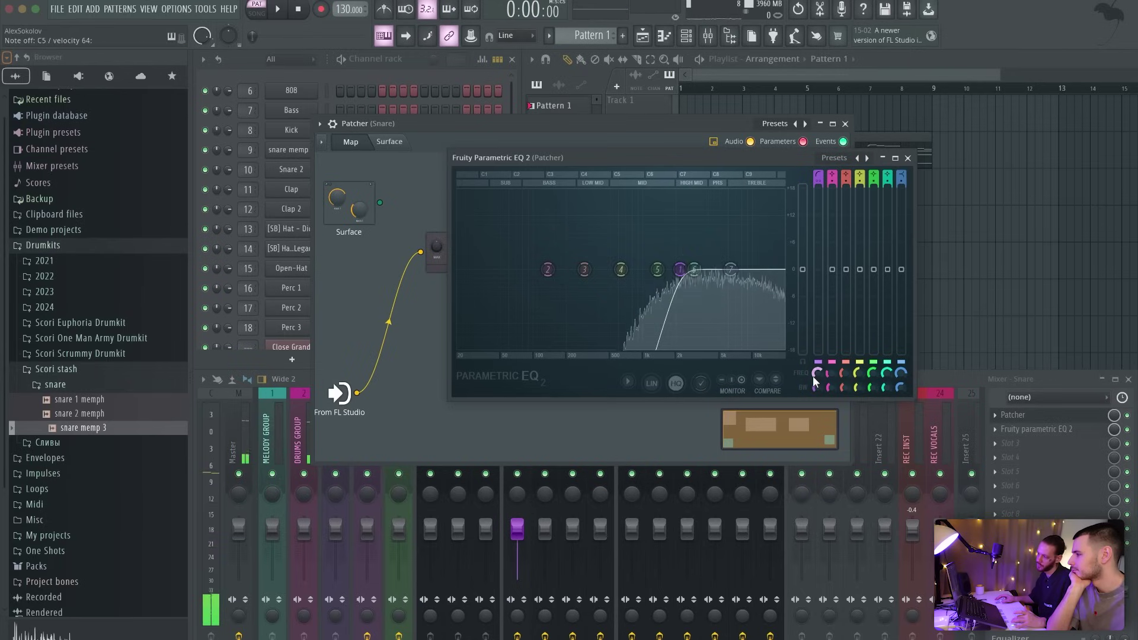
# Step: Boost band 7 of Patcher's EQ as a high shelf by 3.8 dB near 13 kHz, and raise band 3 in the Snare track's EQ
pyautogui.moveTo(900, 372); pyautogui.dragTo(899, 367)
pyautogui.moveTo(900, 269); pyautogui.dragTo(901, 252)
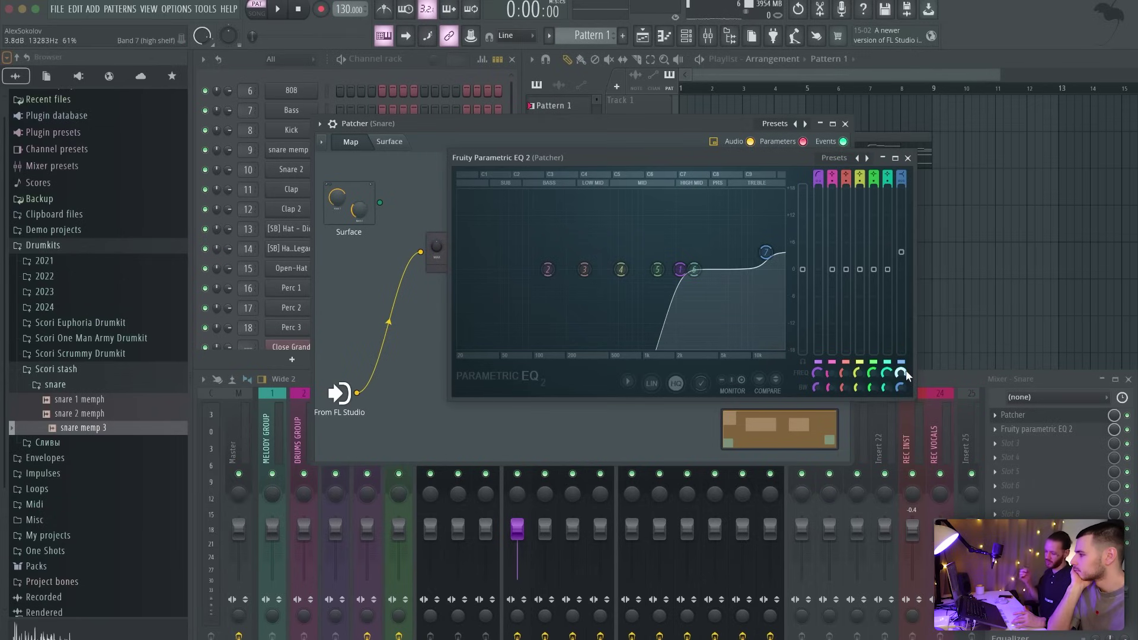
pyautogui.press('q')
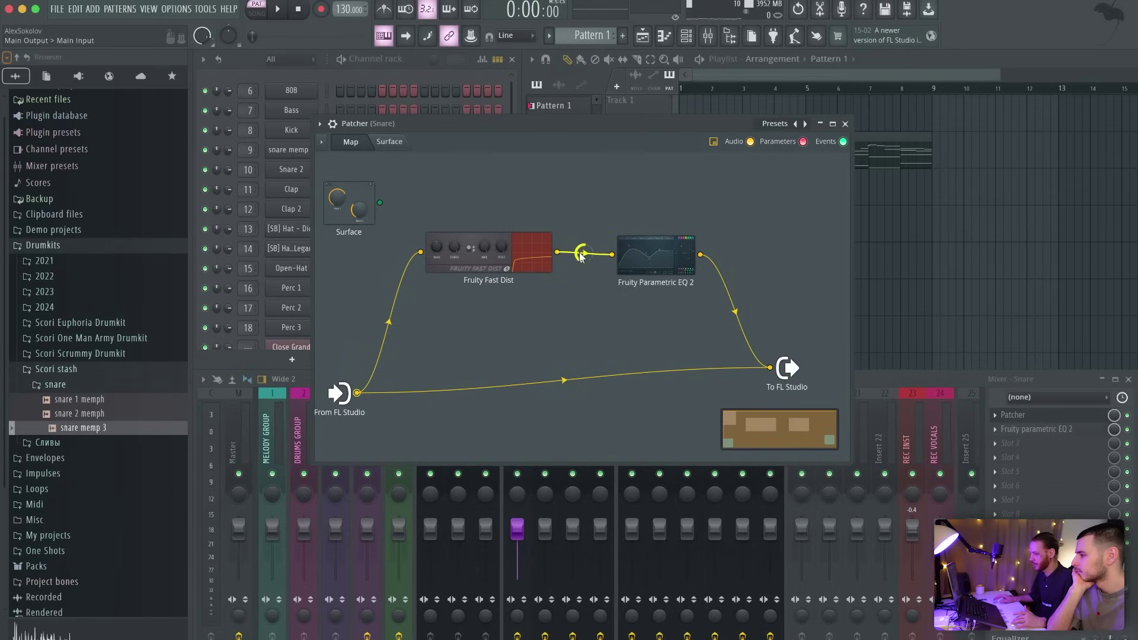
pyautogui.press('q')
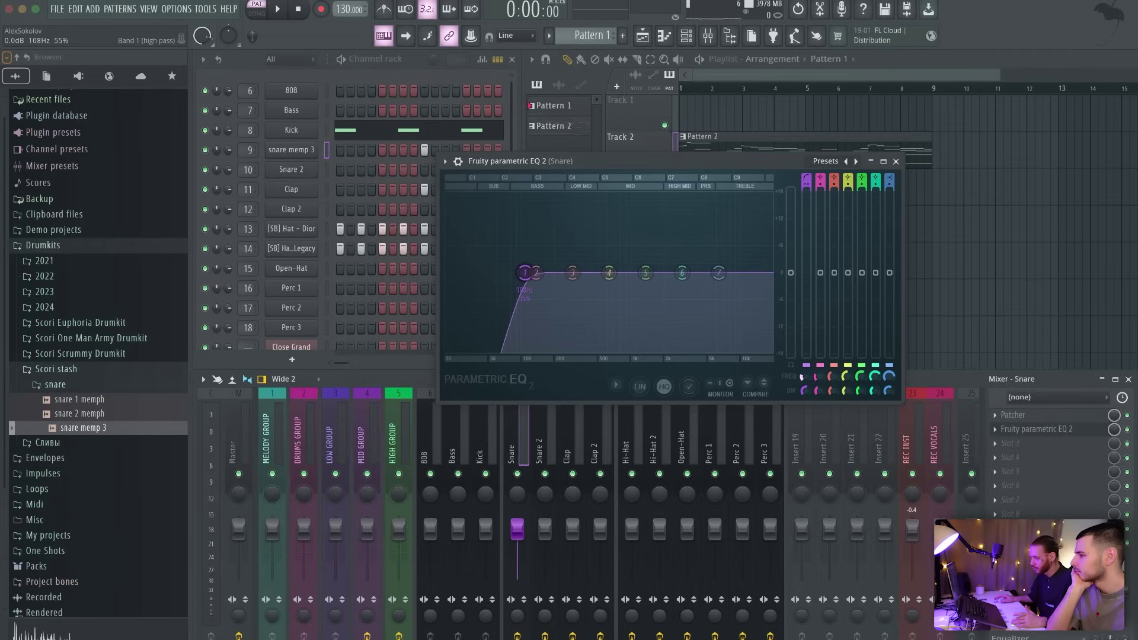
pyautogui.moveTo(834, 273); pyautogui.dragTo(834, 258)
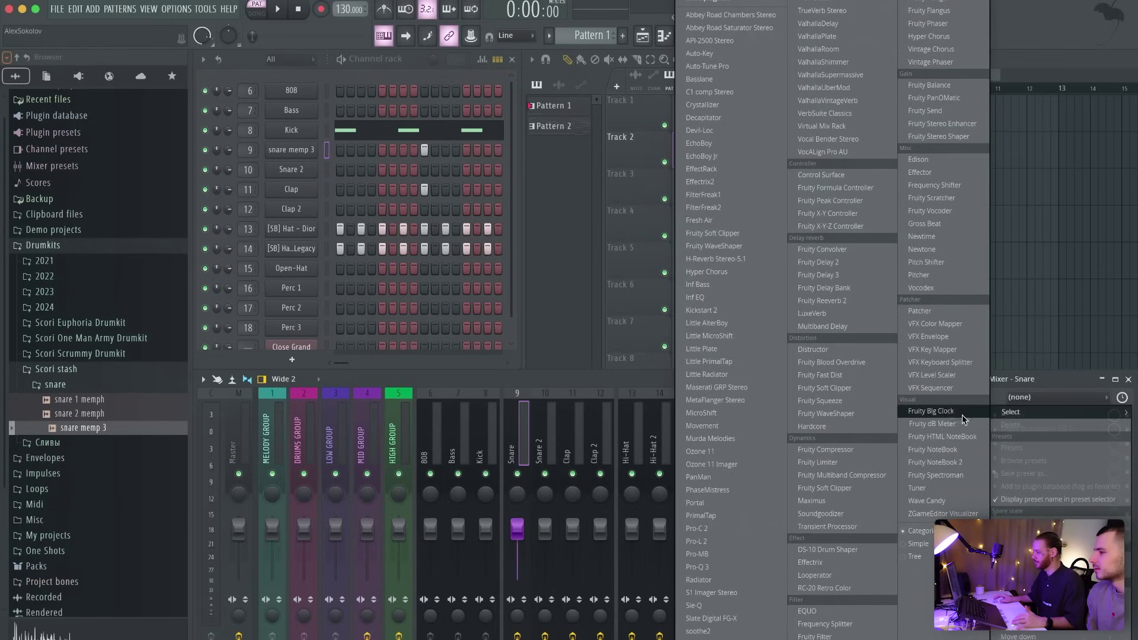
# Step: Add Transient Processor to the Snare track after its EQ, and audition the snare while viewing Patcher's Fruity Parametric EQ 2
pyautogui.click(841, 526)
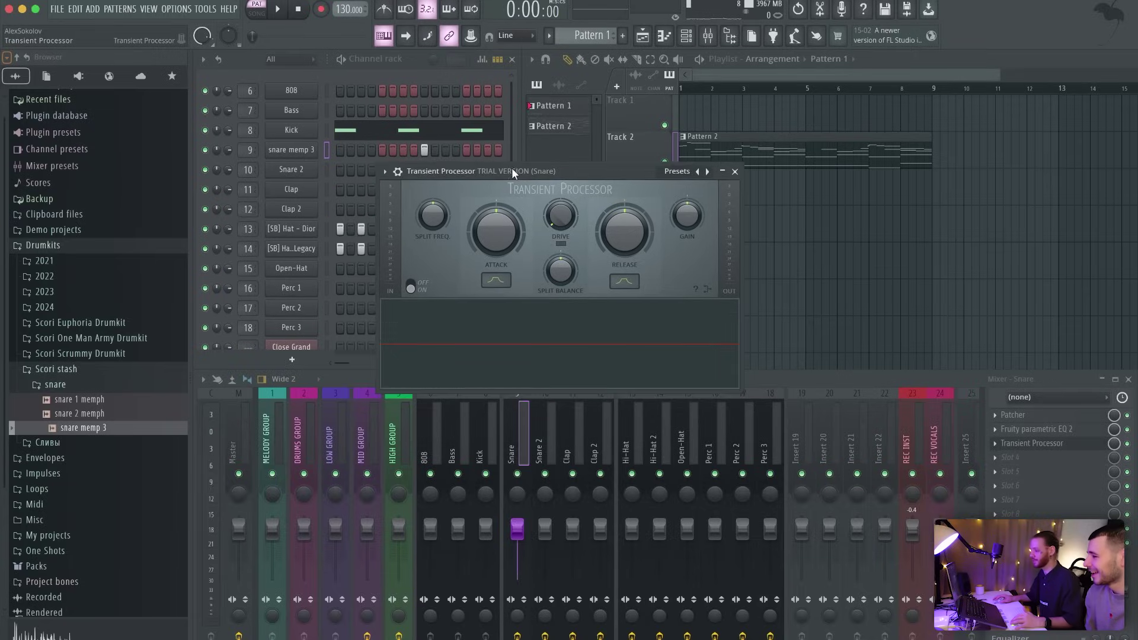
pyautogui.moveTo(511, 169); pyautogui.dragTo(457, 186)
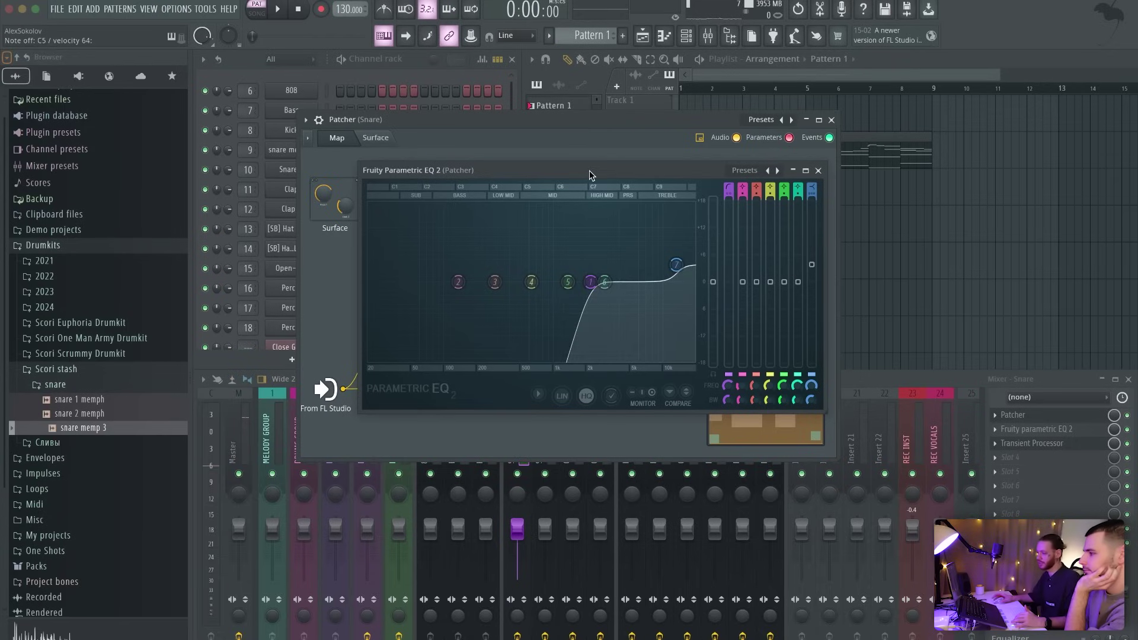
pyautogui.press('z')
pyautogui.press('z')
pyautogui.press('z')
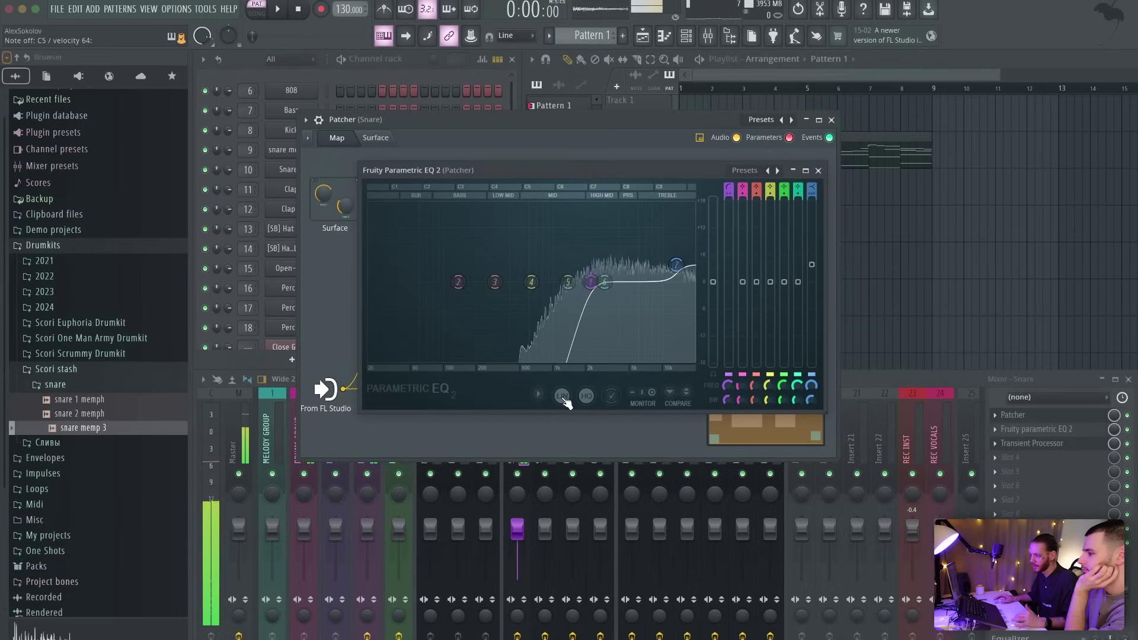
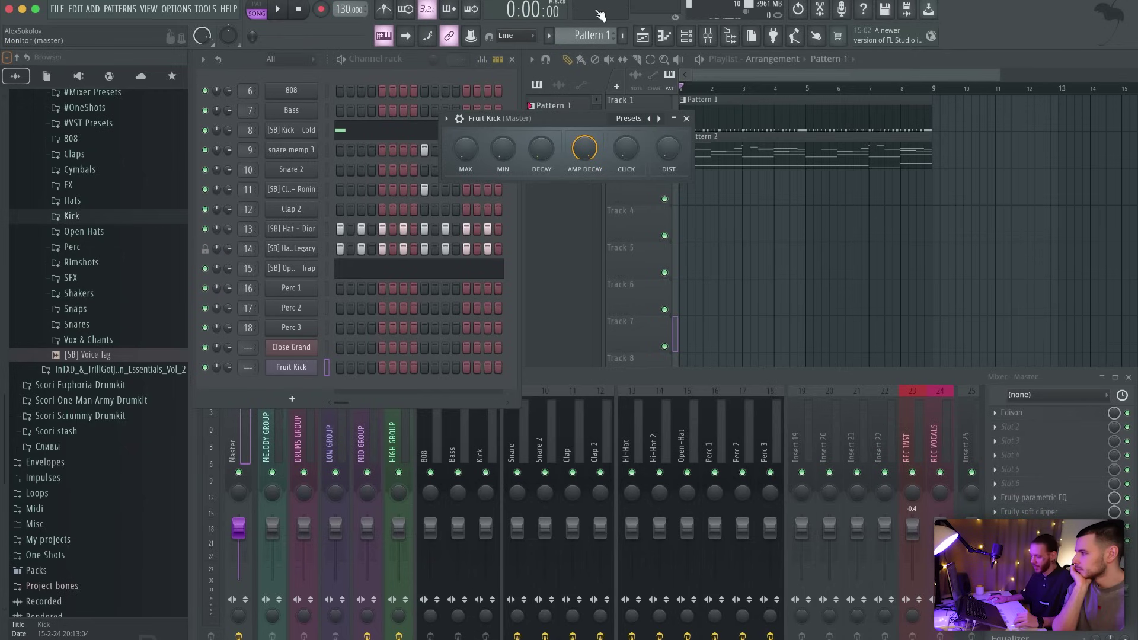
# Step: Turn Fruit Kick's Amp Decay up fully and raise its Min value, playing test notes to judge the sound
pyautogui.moveTo(584, 148); pyautogui.dragTo(584, 133)
pyautogui.press('q')
pyautogui.moveTo(506, 153)
pyautogui.mouseDown()
pyautogui.moveTo(506, 130)
pyautogui.moveTo(506, 154)
pyautogui.mouseUp()
pyautogui.press('q')
pyautogui.press('q')
pyautogui.press('q')
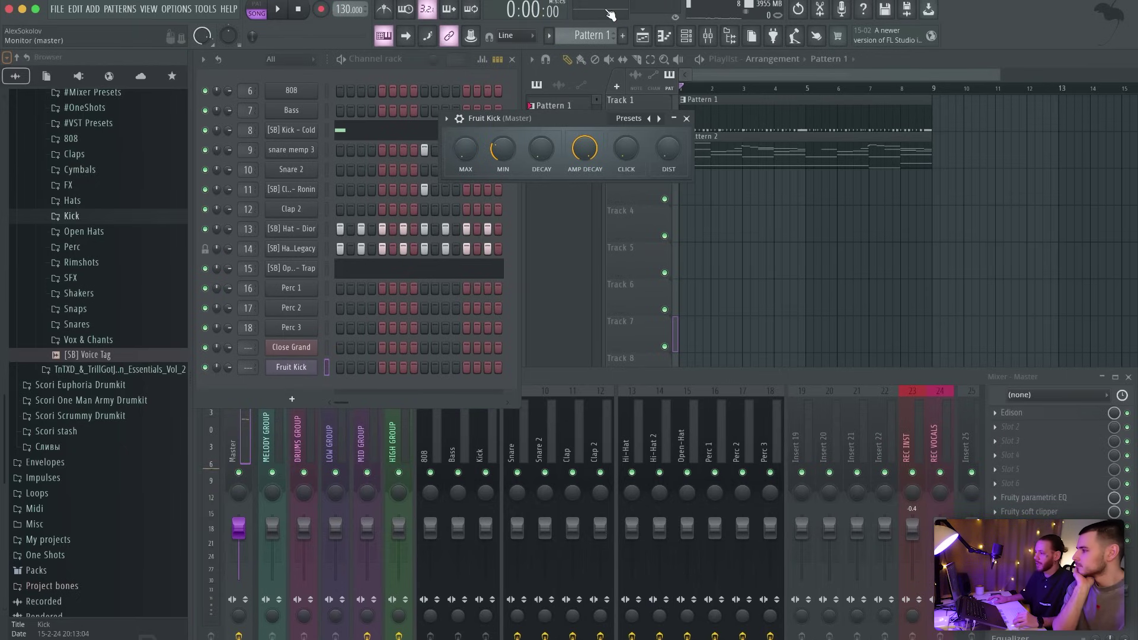
pyautogui.press('q')
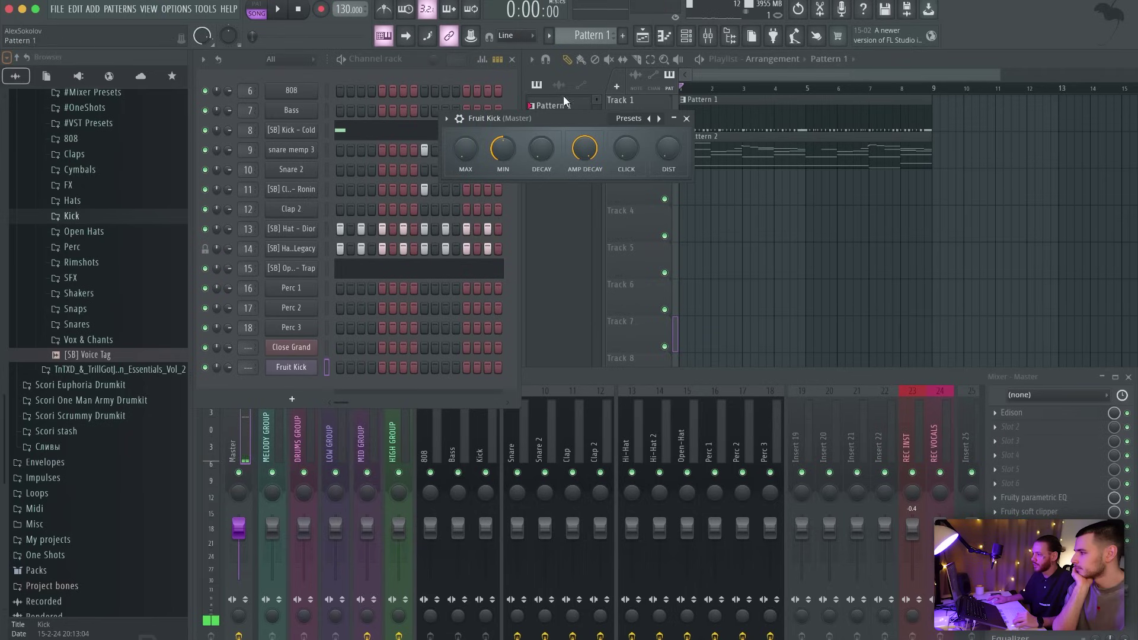
pyautogui.click(820, 10)
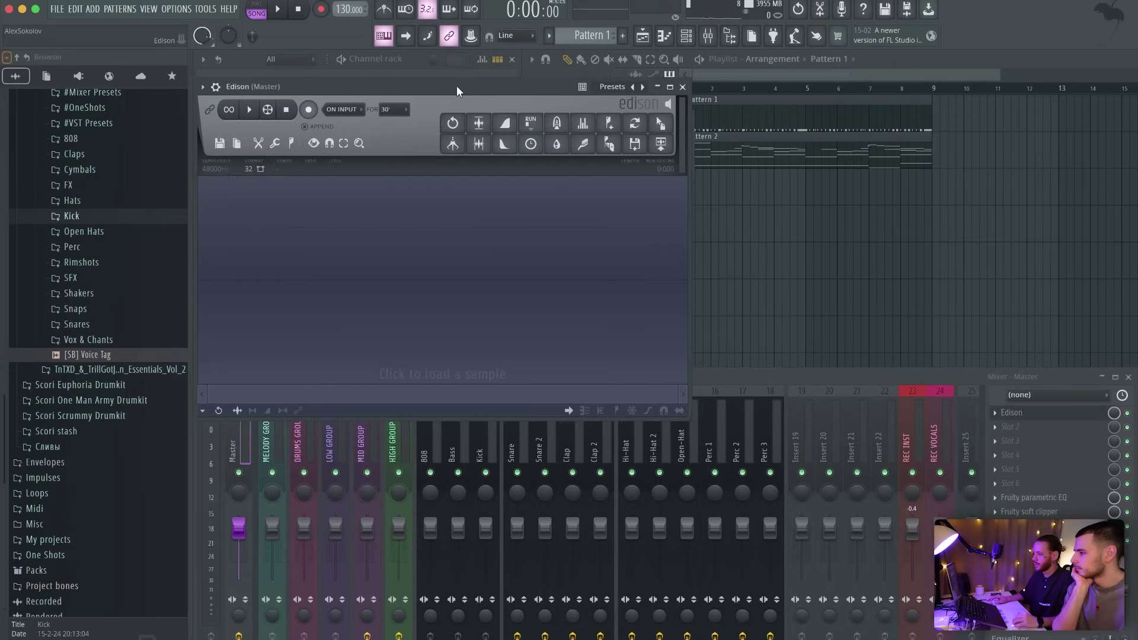
pyautogui.moveTo(457, 85); pyautogui.dragTo(589, 87)
pyautogui.click(441, 112)
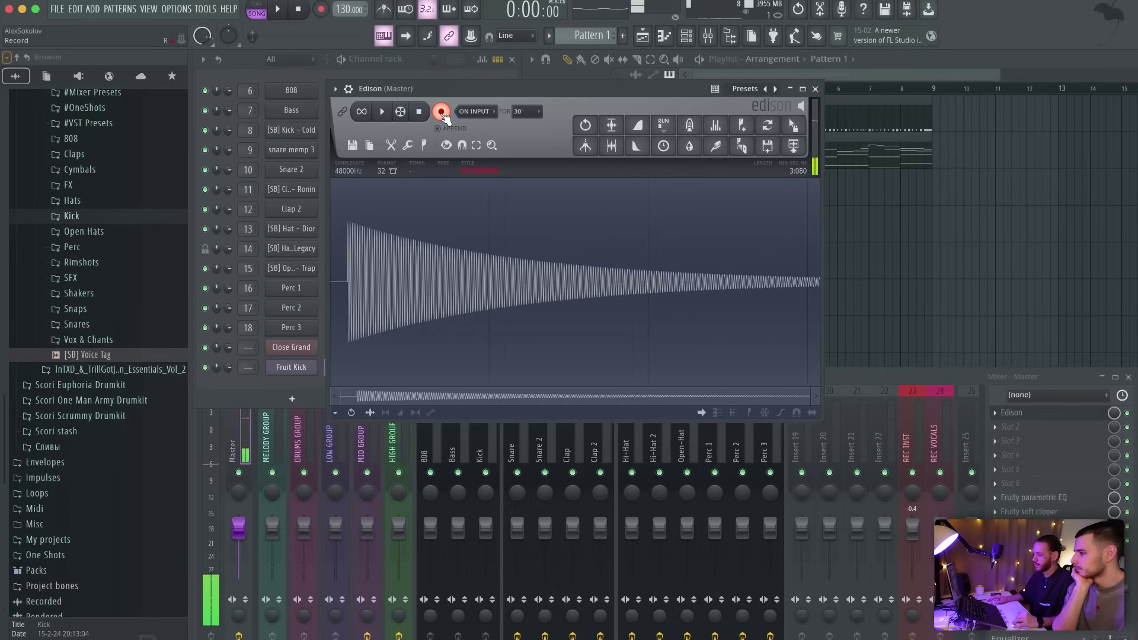
pyautogui.click(441, 112)
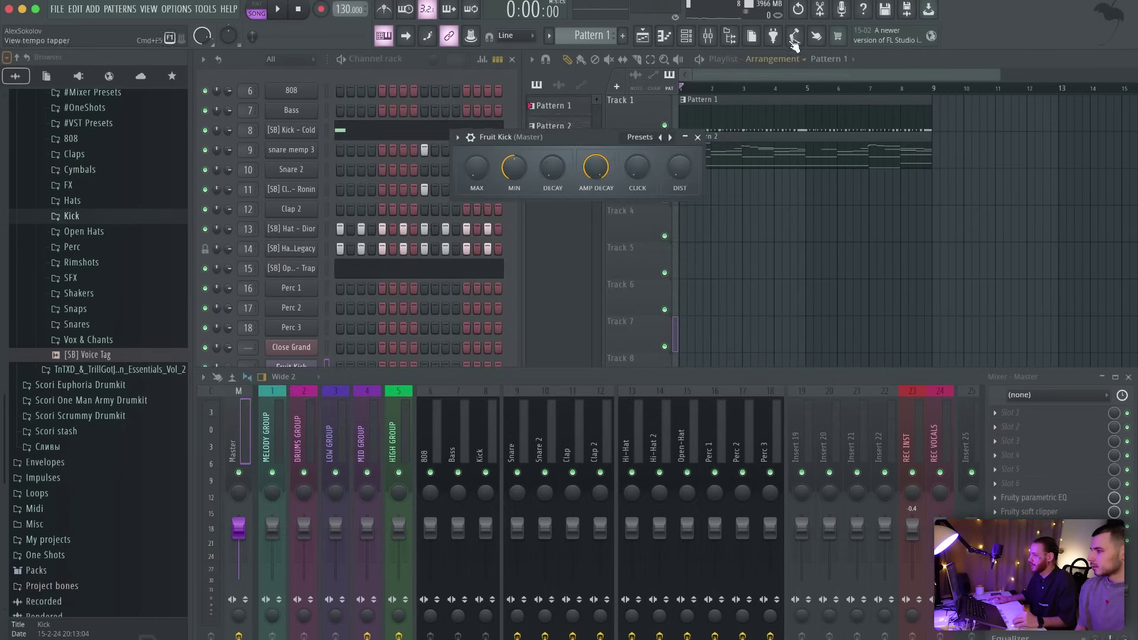
# Step: Open Edison on the Master track and record the Fruit Kick tone into it
pyautogui.click(819, 9)
pyautogui.moveTo(428, 84); pyautogui.dragTo(423, 83)
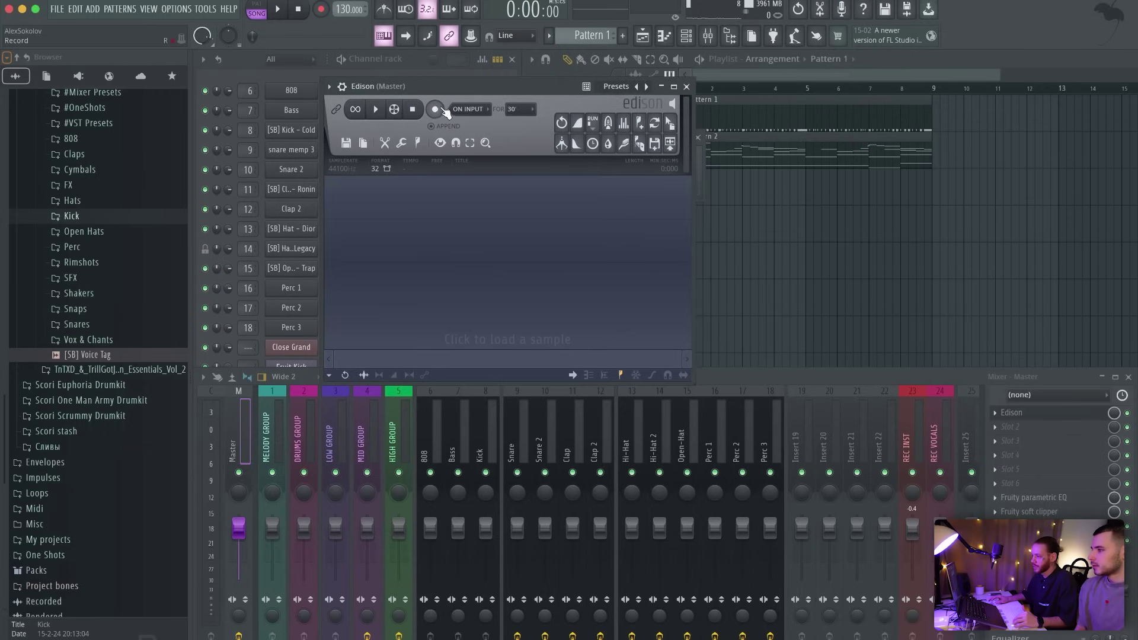
pyautogui.click(436, 111)
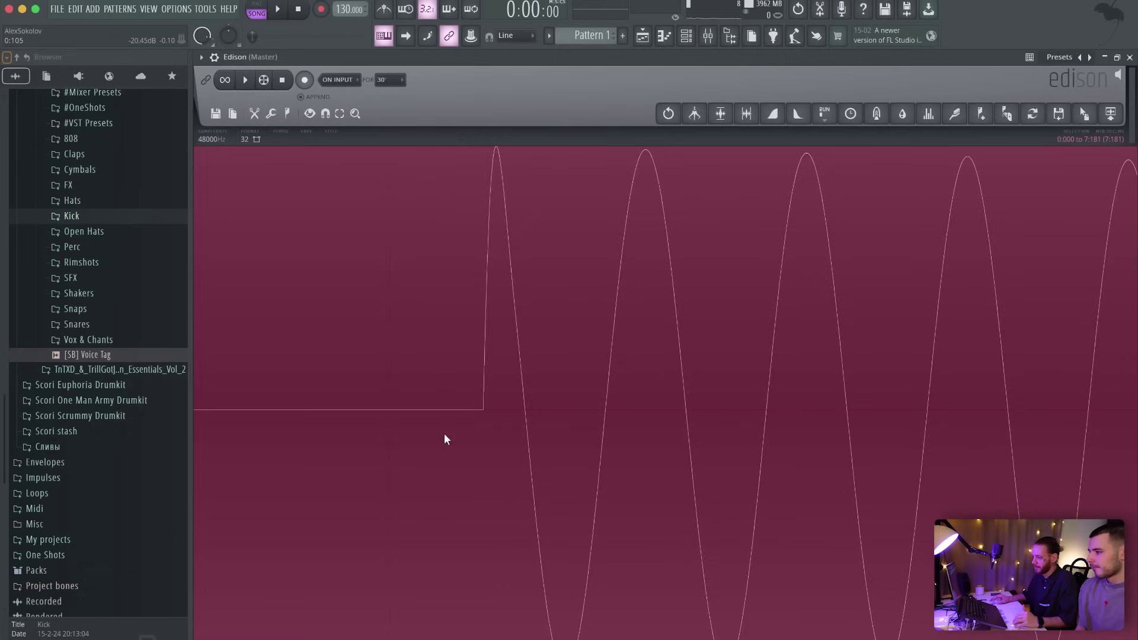
# Step: Select the recorded tone in Edison from the exact start of its waveform to the end, leaving out the leading silence
pyautogui.click(488, 411)
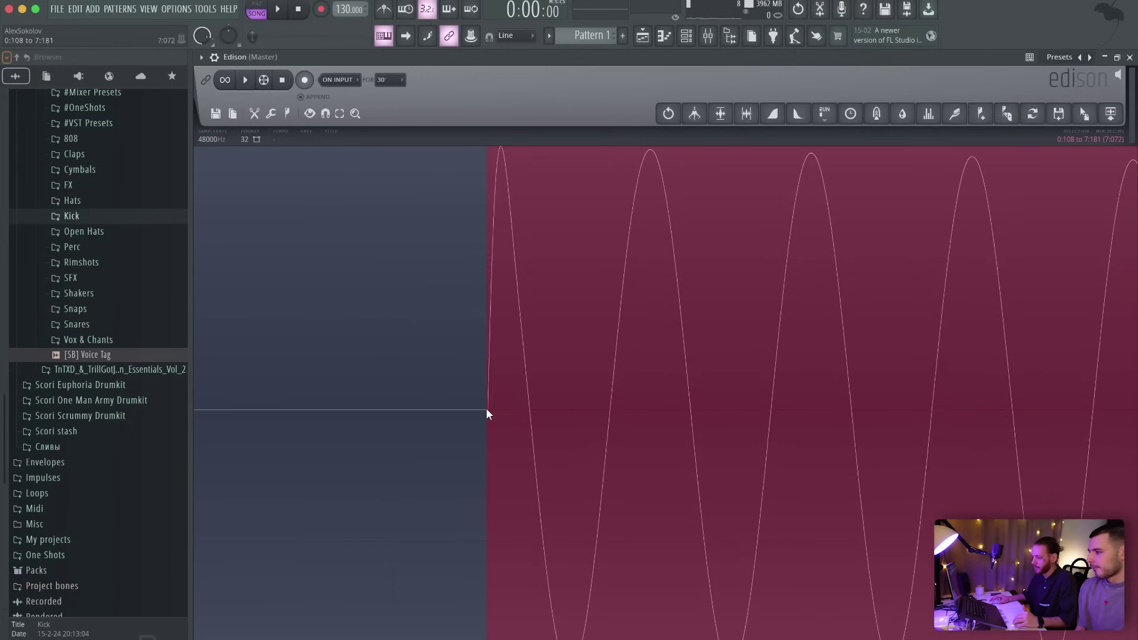
pyautogui.scroll(5, 488, 412)
pyautogui.click(502, 417)
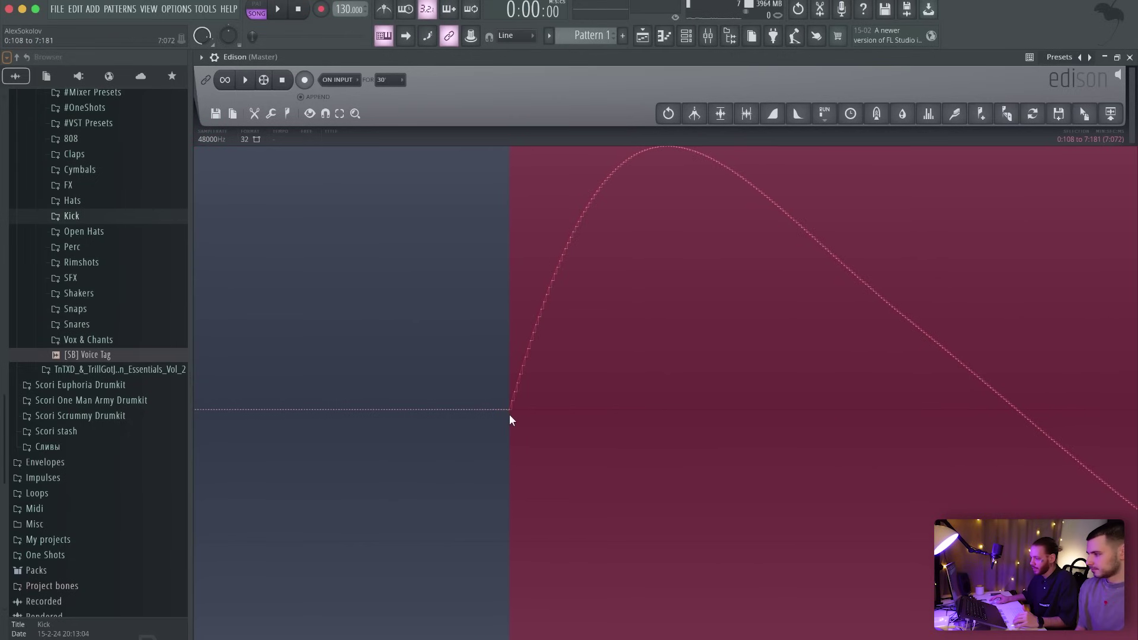
pyautogui.scroll(-5, 509, 419)
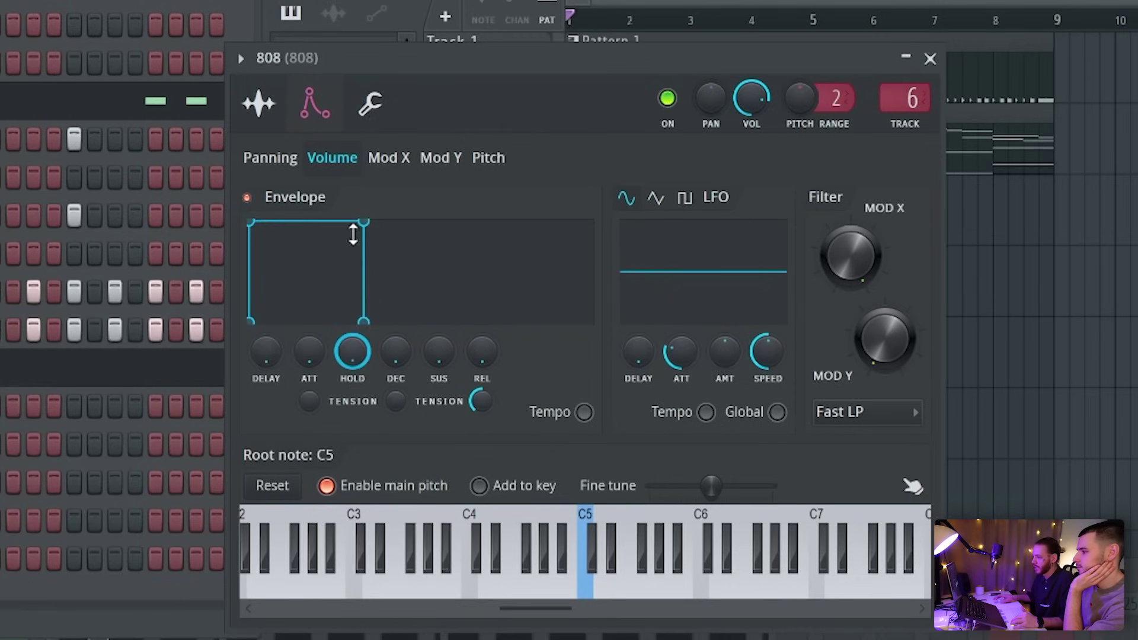
# Step: Set the 808 channel to Cut self, review its volume envelope, and close the Fruit Kick window
pyautogui.click(372, 107)
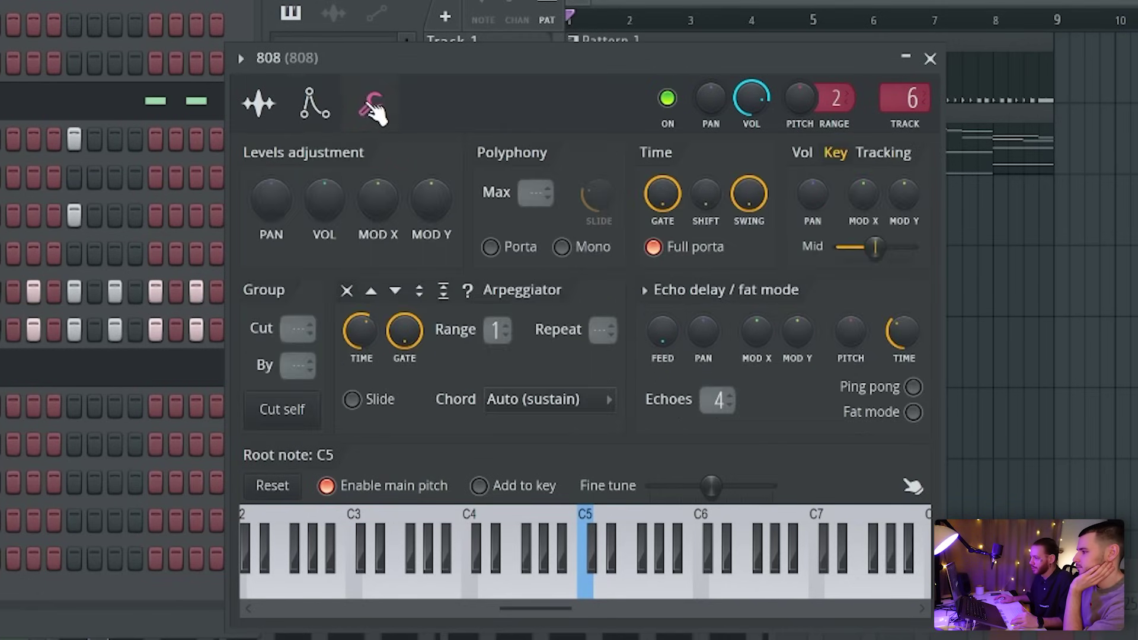
pyautogui.click(280, 410)
pyautogui.click(320, 106)
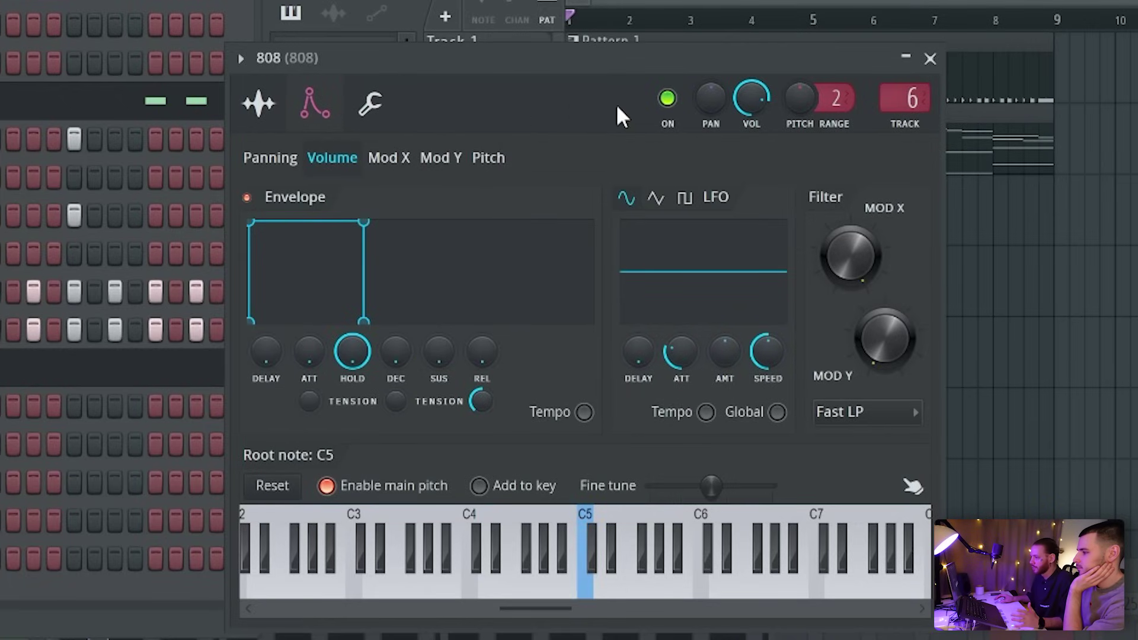
pyautogui.click(257, 122)
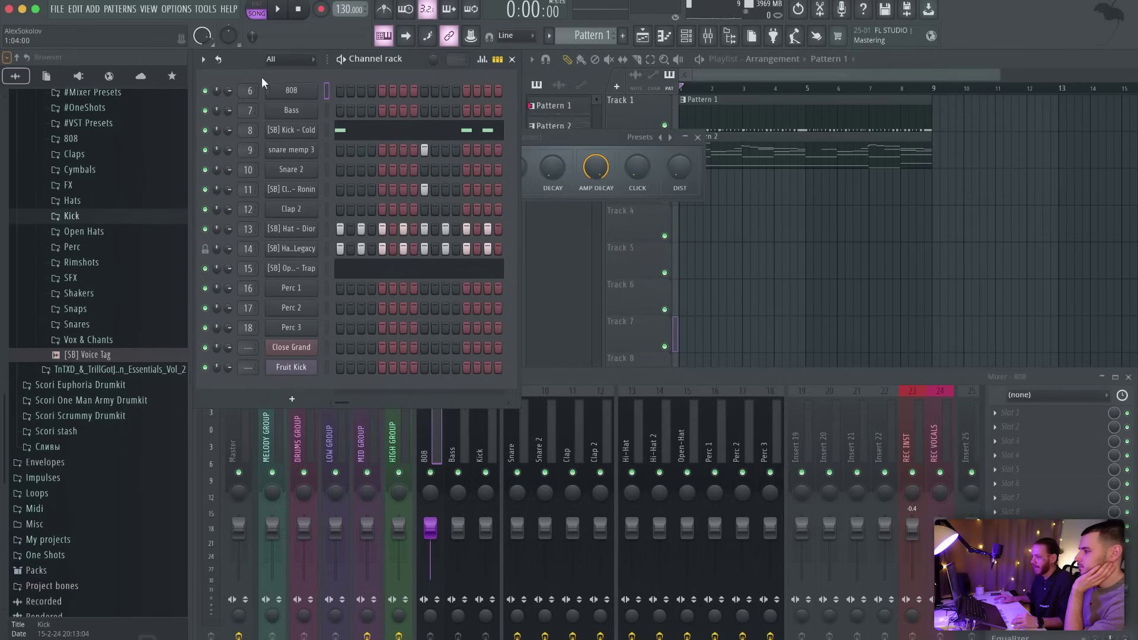
pyautogui.click(699, 139)
pyautogui.click(789, 68)
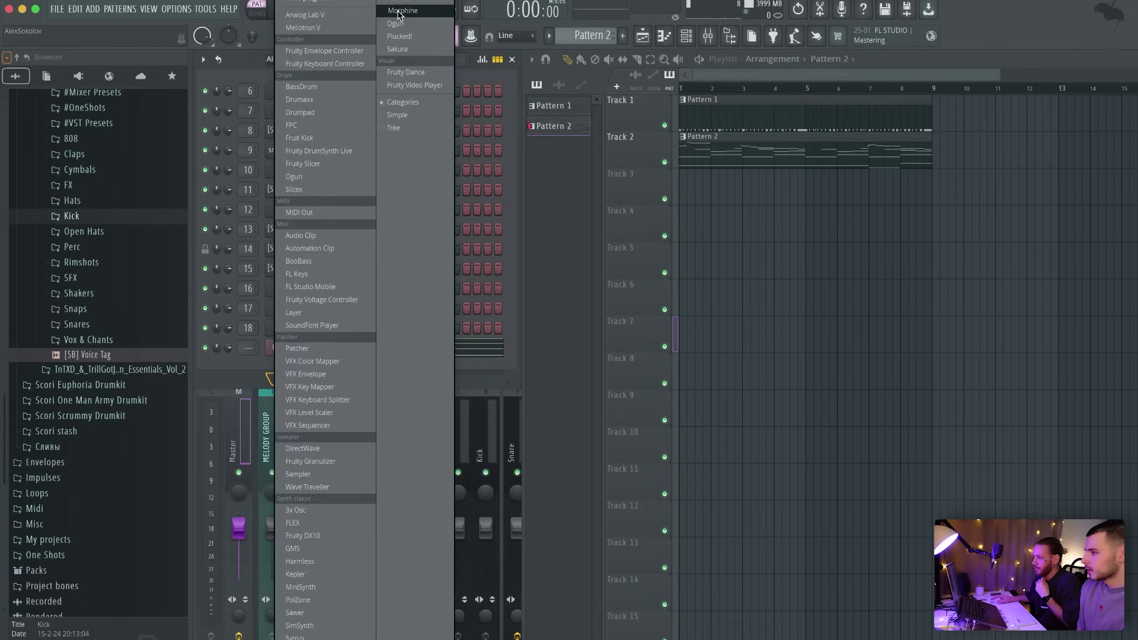
# Step: Add a Morphine channel to Pattern 2 and load its KBD Crystal Keys NUC keyboard preset
pyautogui.click(401, 11)
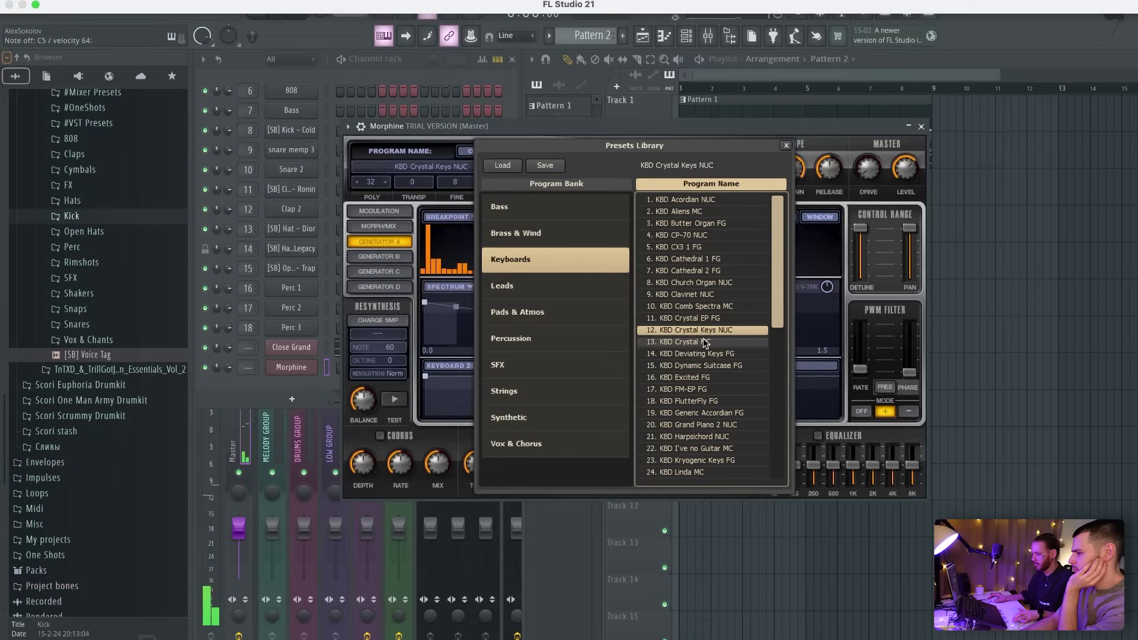
pyautogui.click(787, 146)
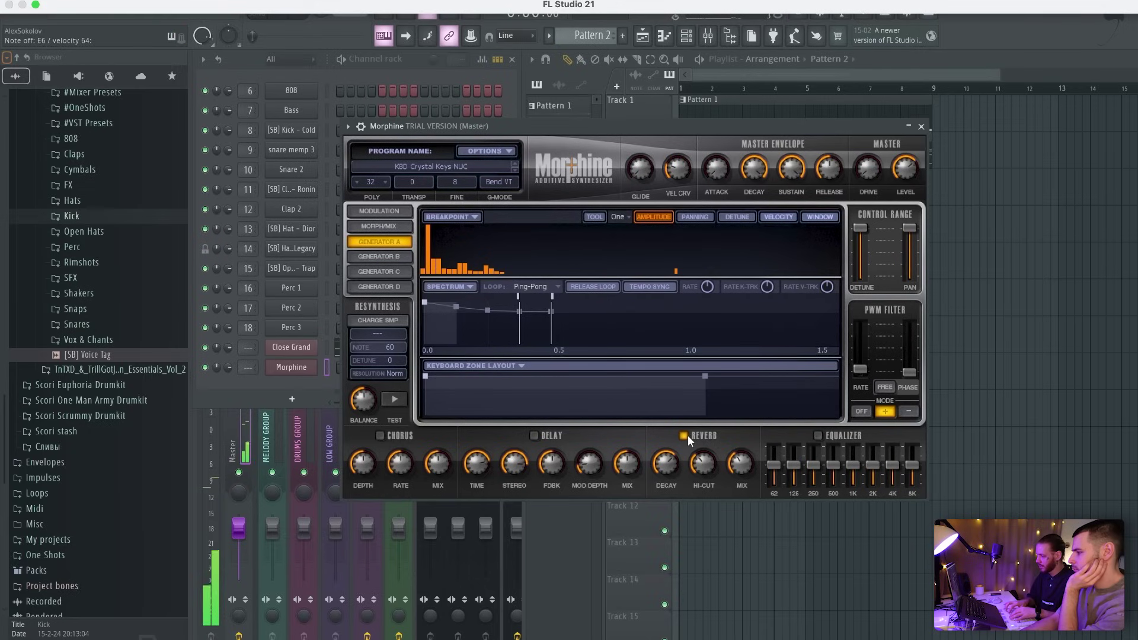
# Step: Open Morphine's piano roll and play back its melody against the other channel's notes
pyautogui.press('F7')
pyautogui.press('space')
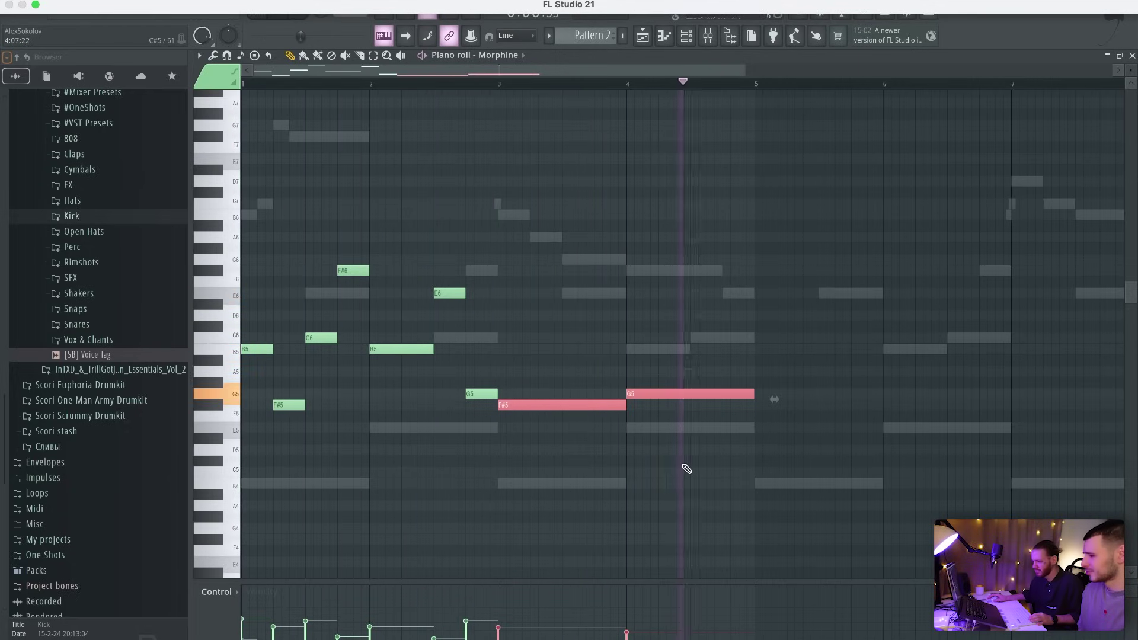
pyautogui.press('space')
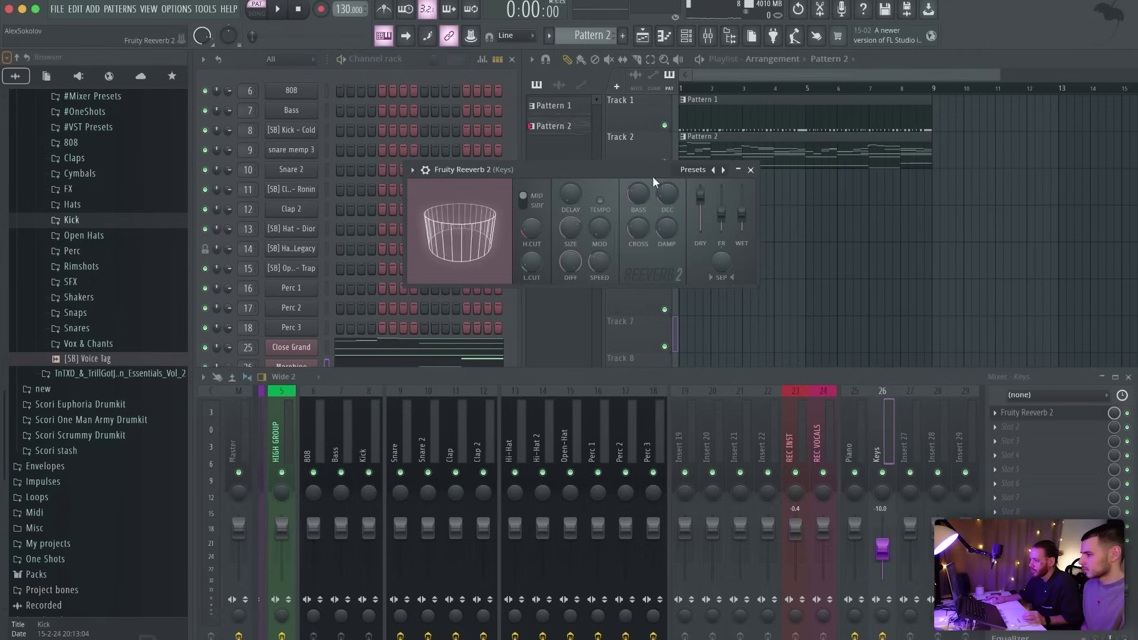
# Step: Set the wet level of Fruity Reeverb 2 on the Keys track to 75% during playback, and lower the track's fader to -11.0
pyautogui.press('space')
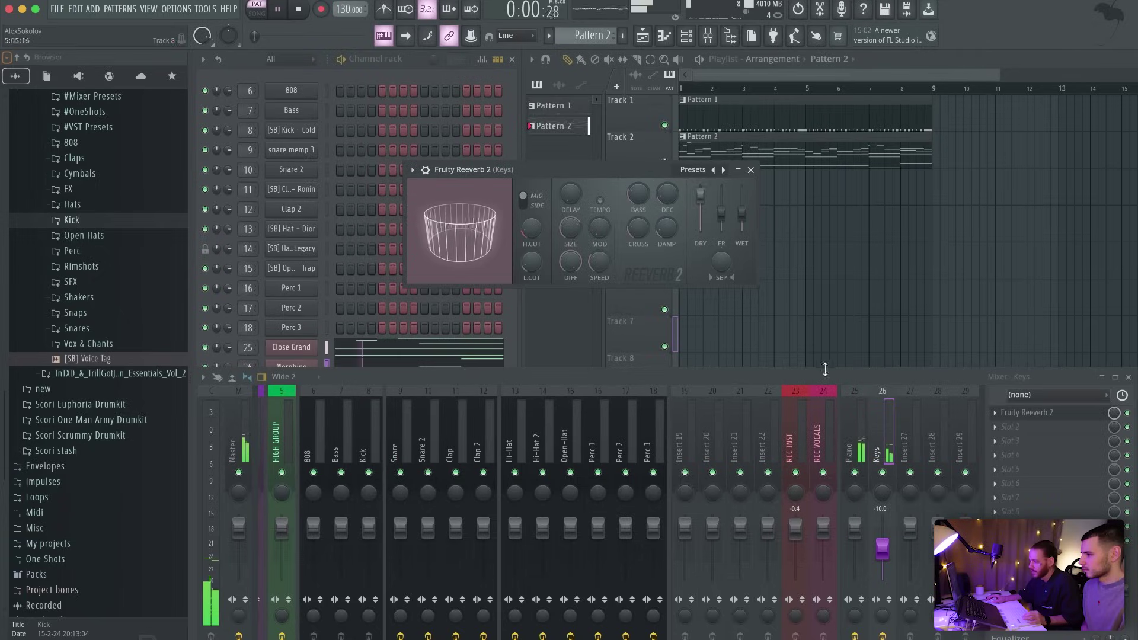
pyautogui.moveTo(741, 217); pyautogui.dragTo(741, 202)
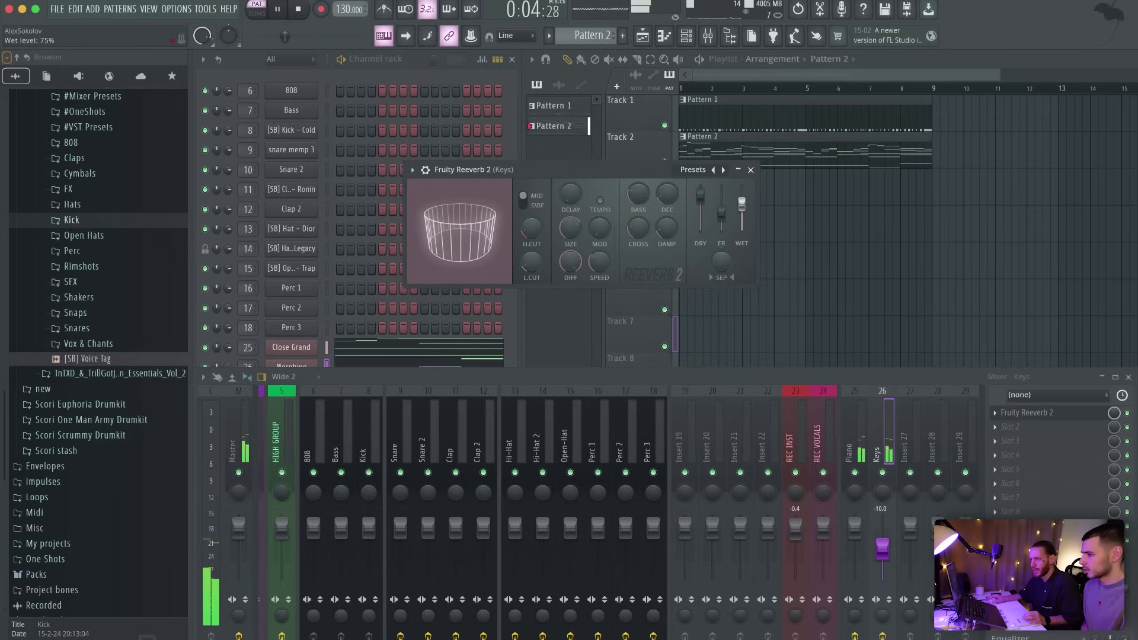
pyautogui.click(749, 171)
pyautogui.scroll(-2, 882, 550)
pyautogui.scroll(-1, 881, 550)
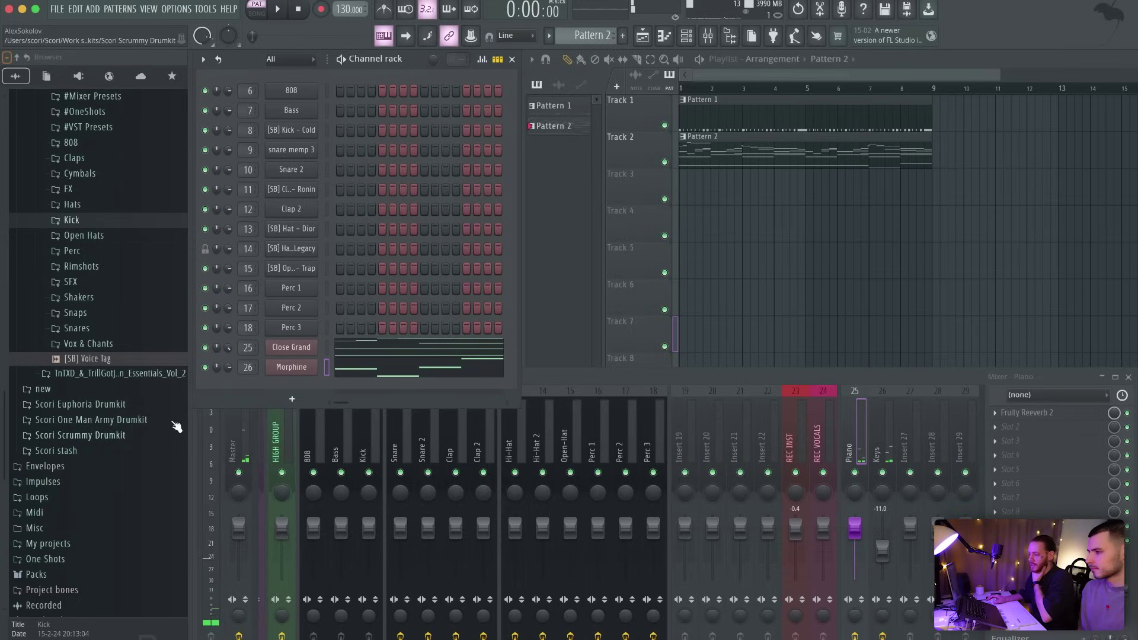
# Step: Load the Choir Ahh preset from the Orchestral instruments in Packs as a new channel, and reposition its plugin window
pyautogui.scroll(-1, 122, 353)
pyautogui.scroll(5, 123, 353)
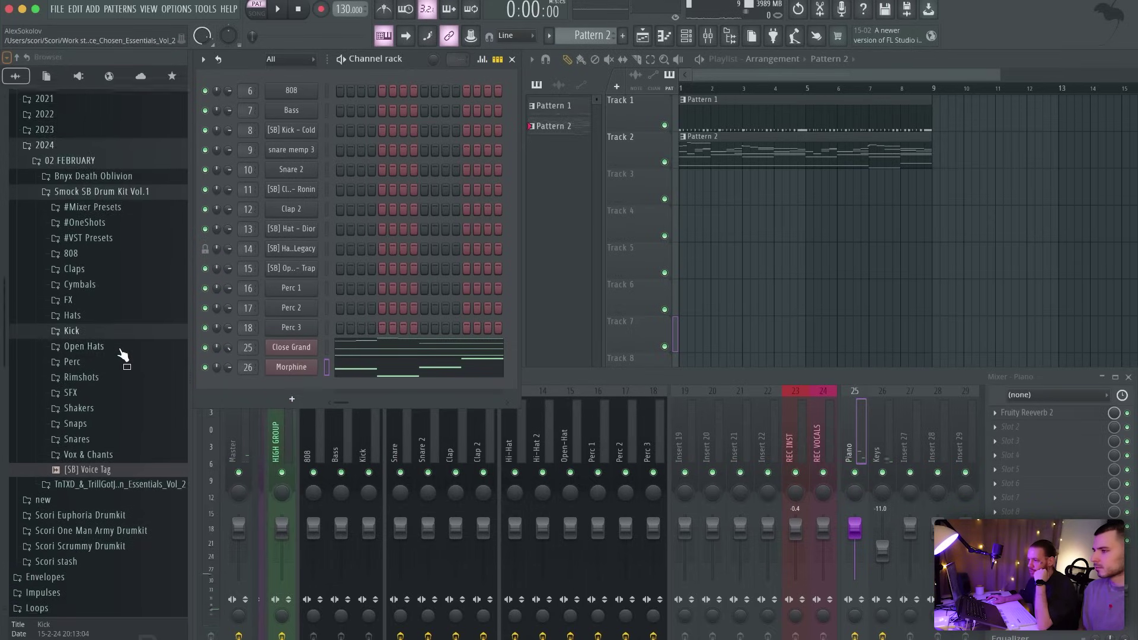
pyautogui.scroll(-4, 122, 353)
pyautogui.scroll(-1, 122, 353)
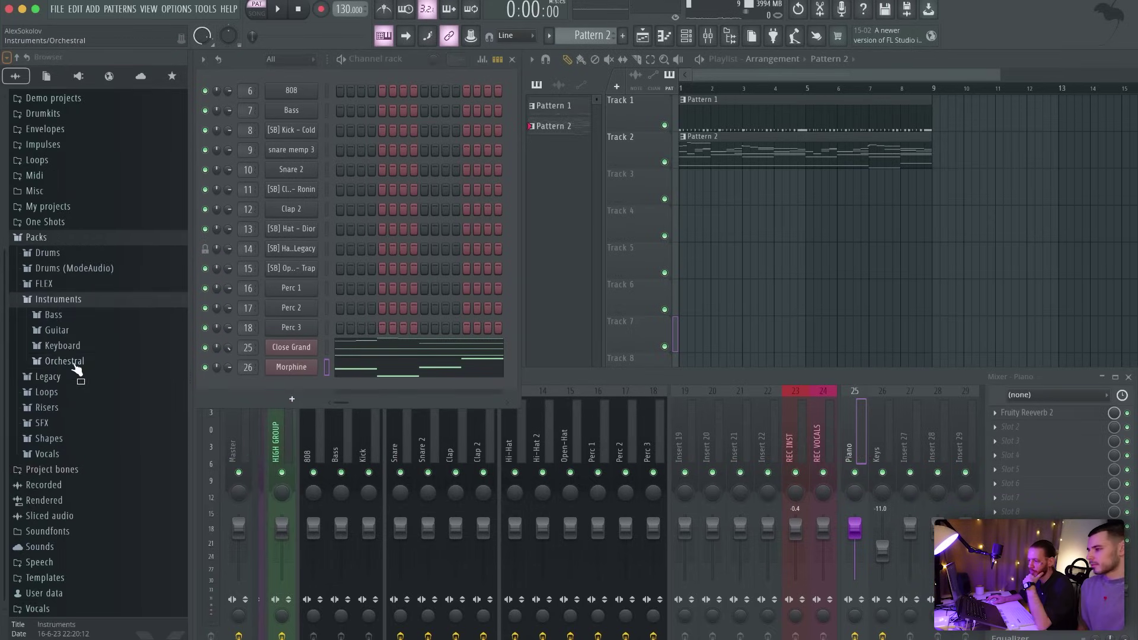
pyautogui.click(74, 362)
pyautogui.scroll(2, 119, 398)
pyautogui.scroll(-5, 118, 398)
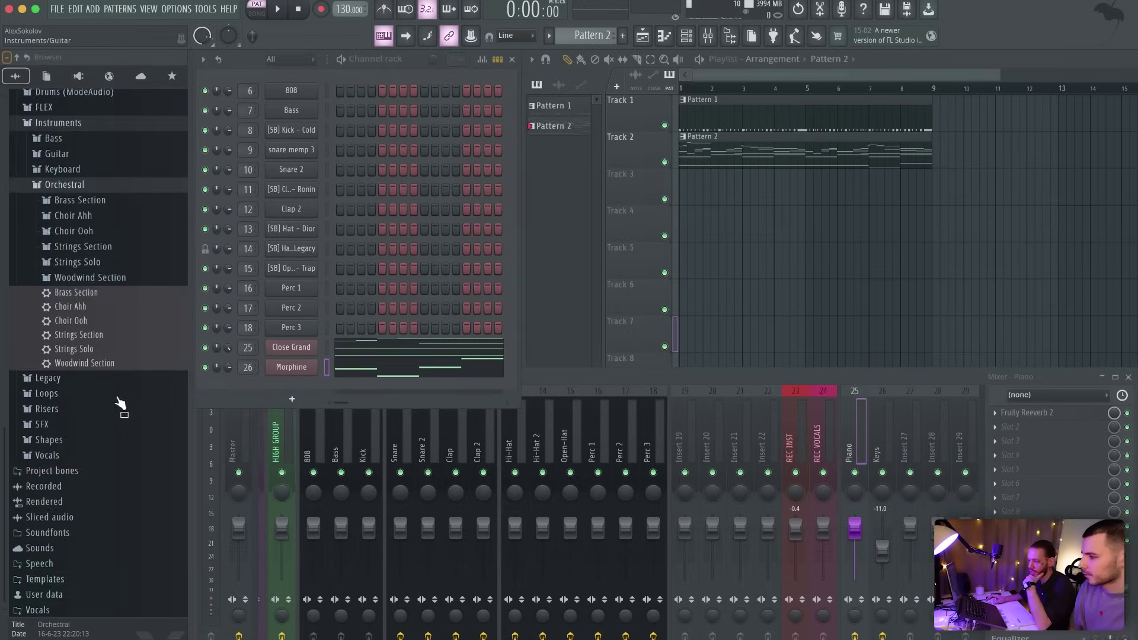
pyautogui.scroll(2, 115, 403)
pyautogui.scroll(1, 67, 369)
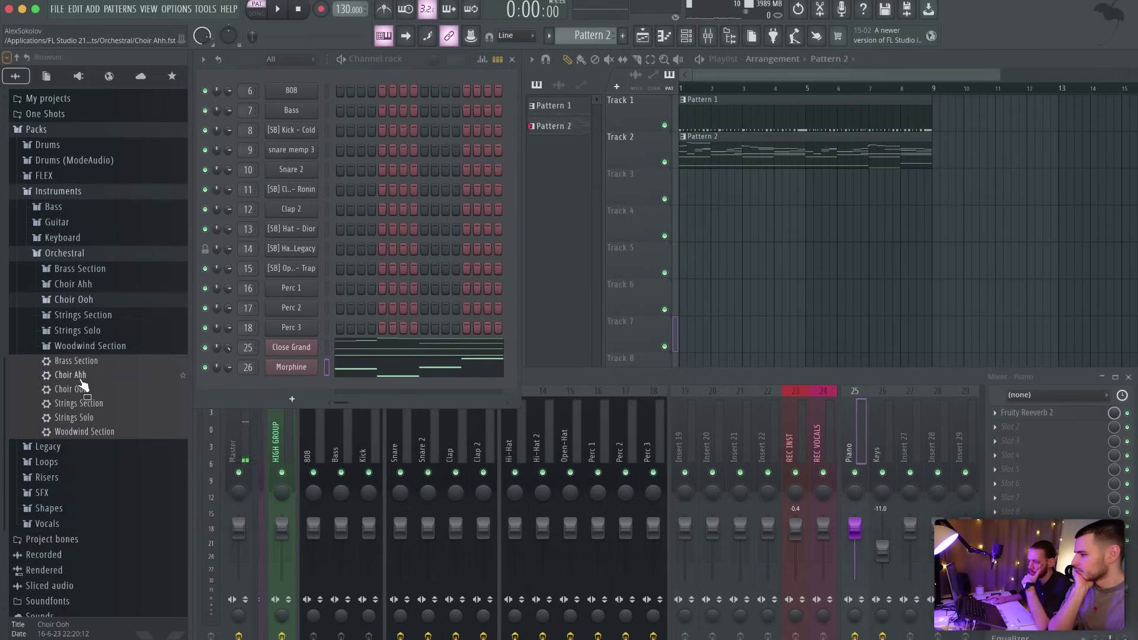
pyautogui.moveTo(74, 377); pyautogui.dragTo(294, 337)
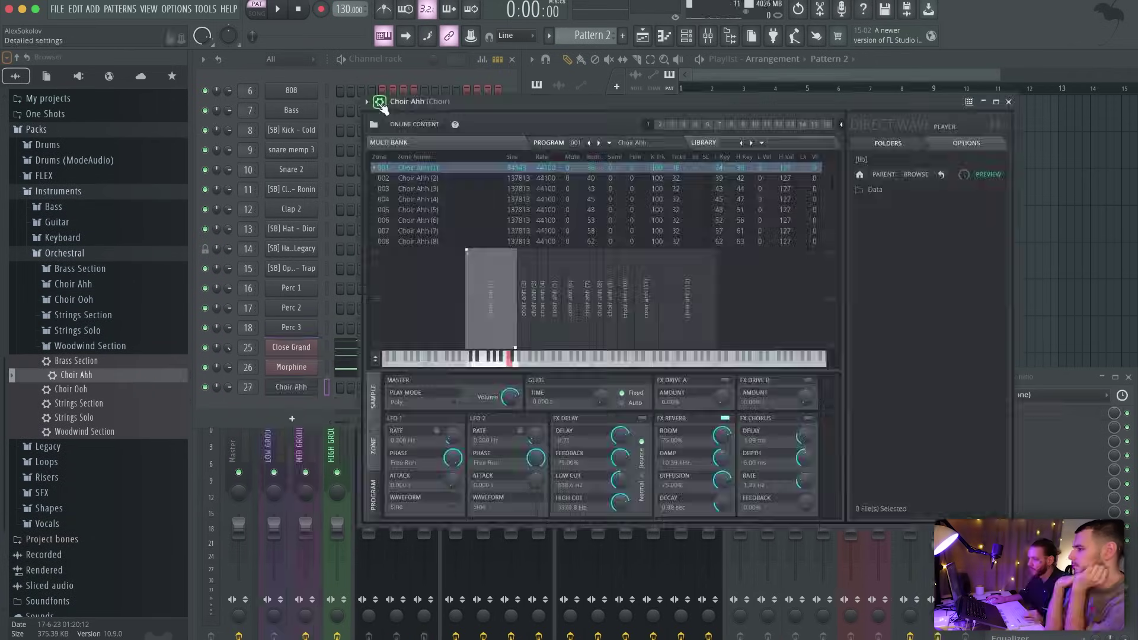
pyautogui.moveTo(433, 102); pyautogui.dragTo(425, 129)
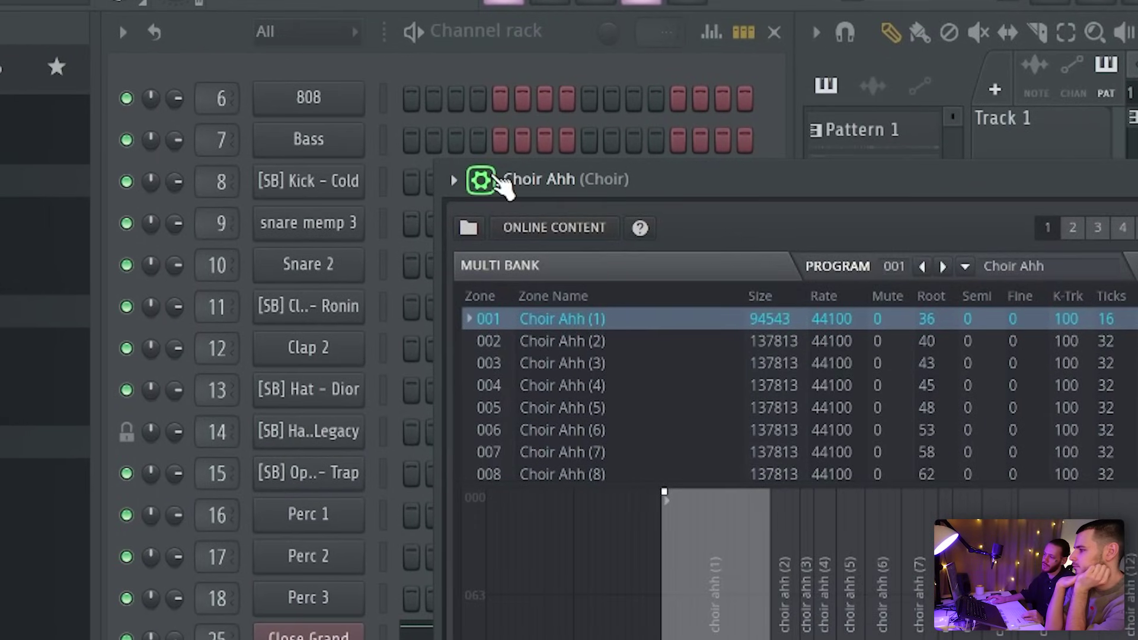
# Step: Set the Choir Ahh channel to mono with a portamento time of 1:19, then audition a note and play back its melody
pyautogui.click(373, 130)
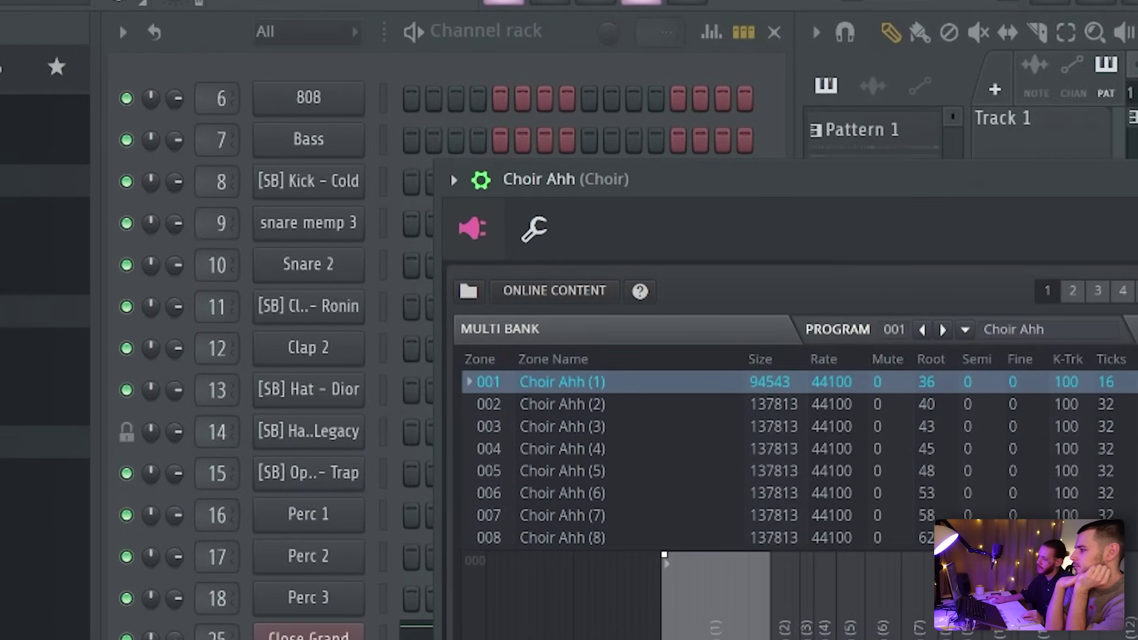
pyautogui.click(553, 235)
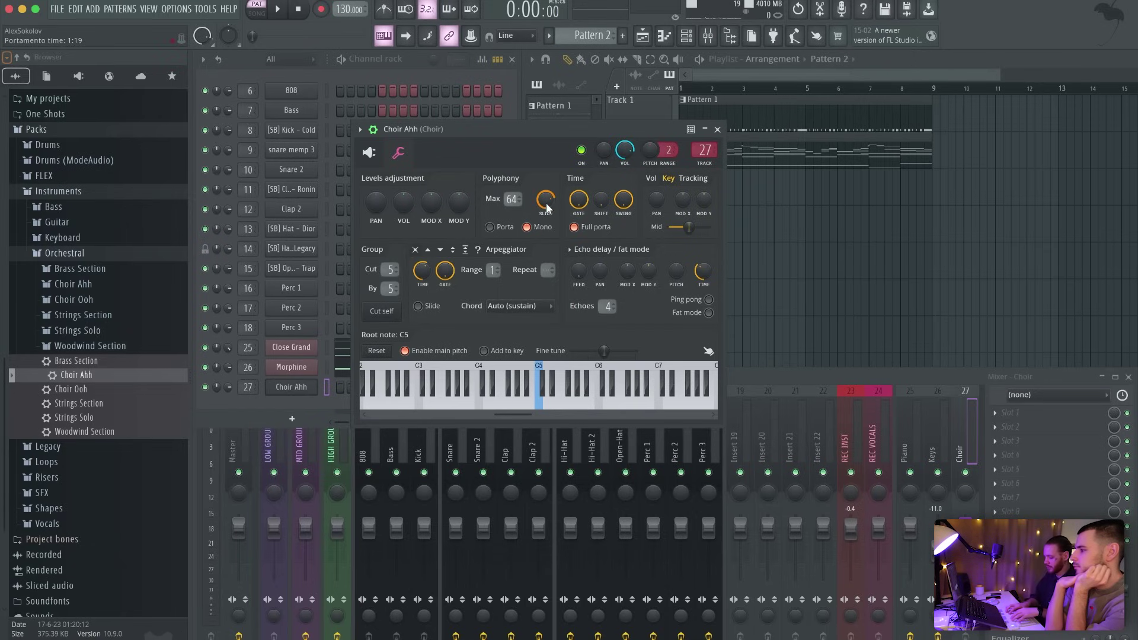
pyautogui.press('v')
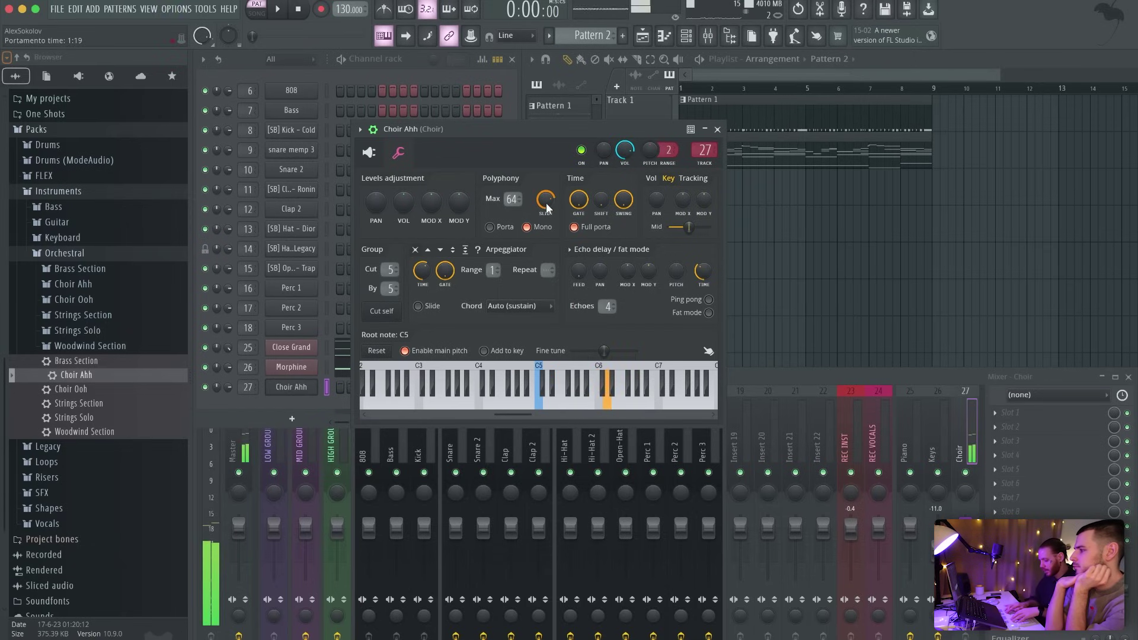
pyautogui.press('space')
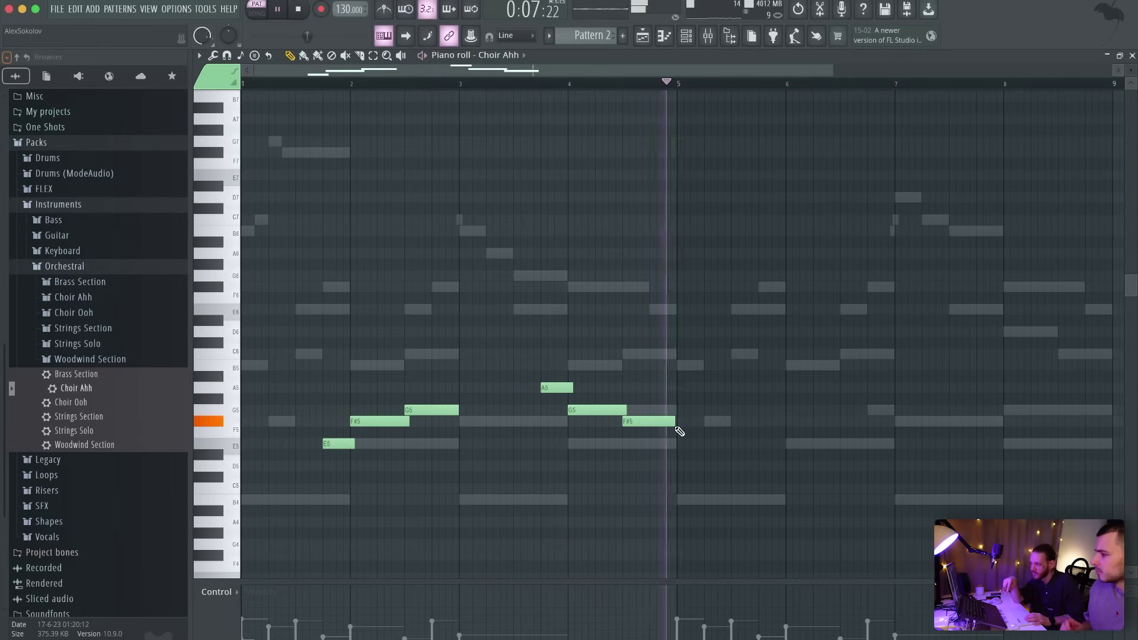
pyautogui.scroll(-2, 654, 361)
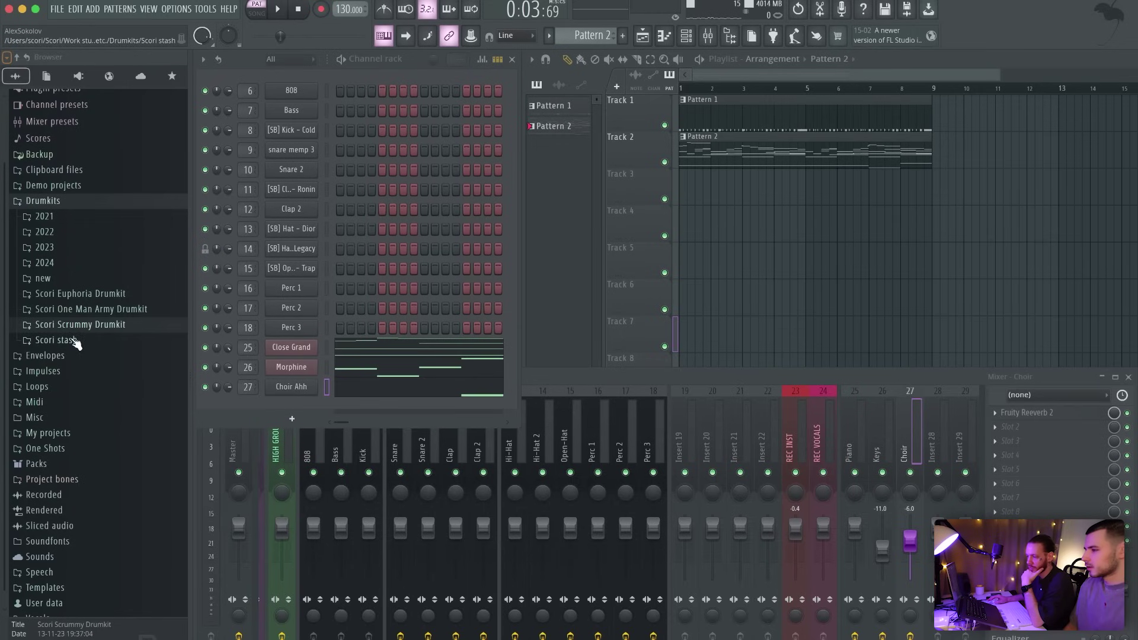
# Step: Add the Tubular Bell - Classic (C) Yeat sample from the Scori One Man Army Drumkit's Crash folder as a new channel
pyautogui.click(79, 313)
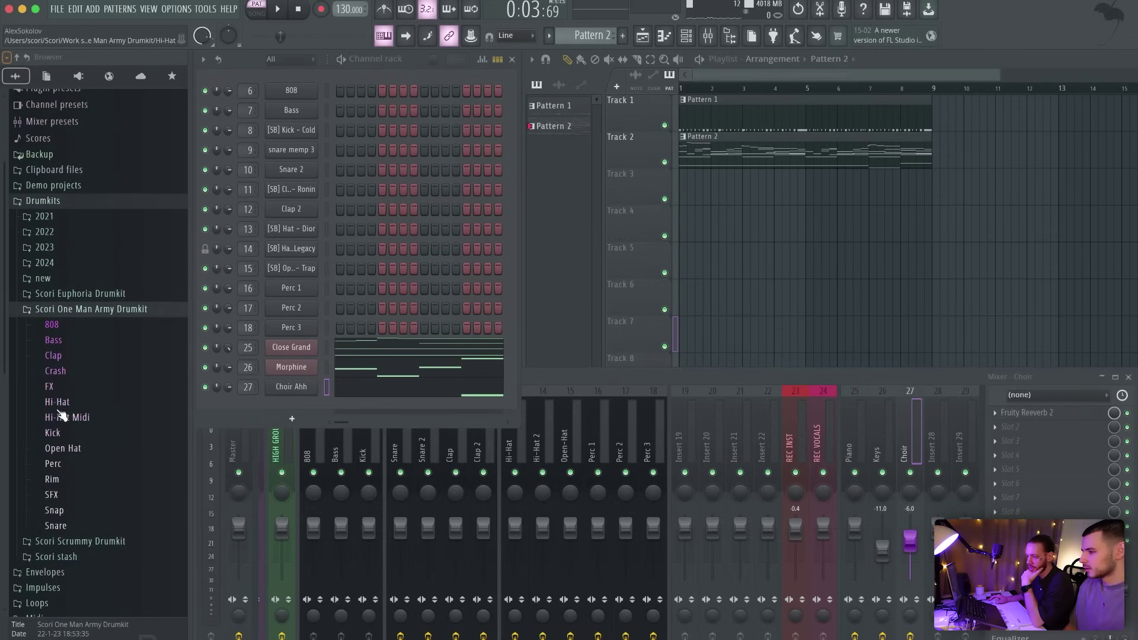
pyautogui.click(55, 371)
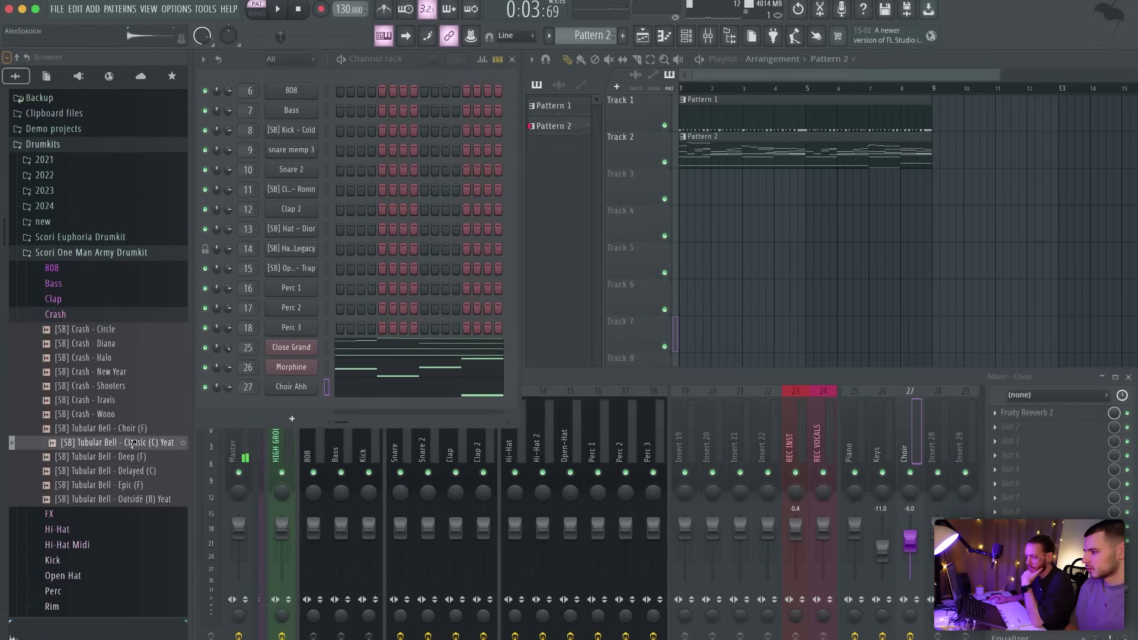
pyautogui.moveTo(133, 442); pyautogui.dragTo(271, 410)
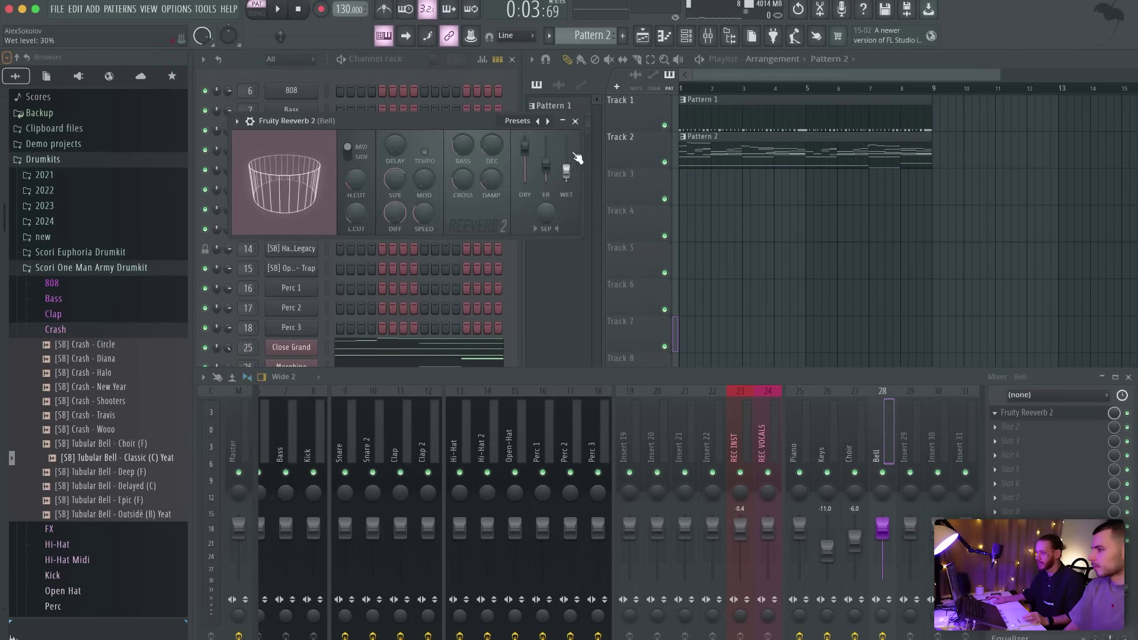
# Step: Close Fruity Reeverb 2 and add Fruity Delay Bank to the Bell track's second slot with the Classic ping pong preset
pyautogui.click(576, 121)
pyautogui.click(1011, 427)
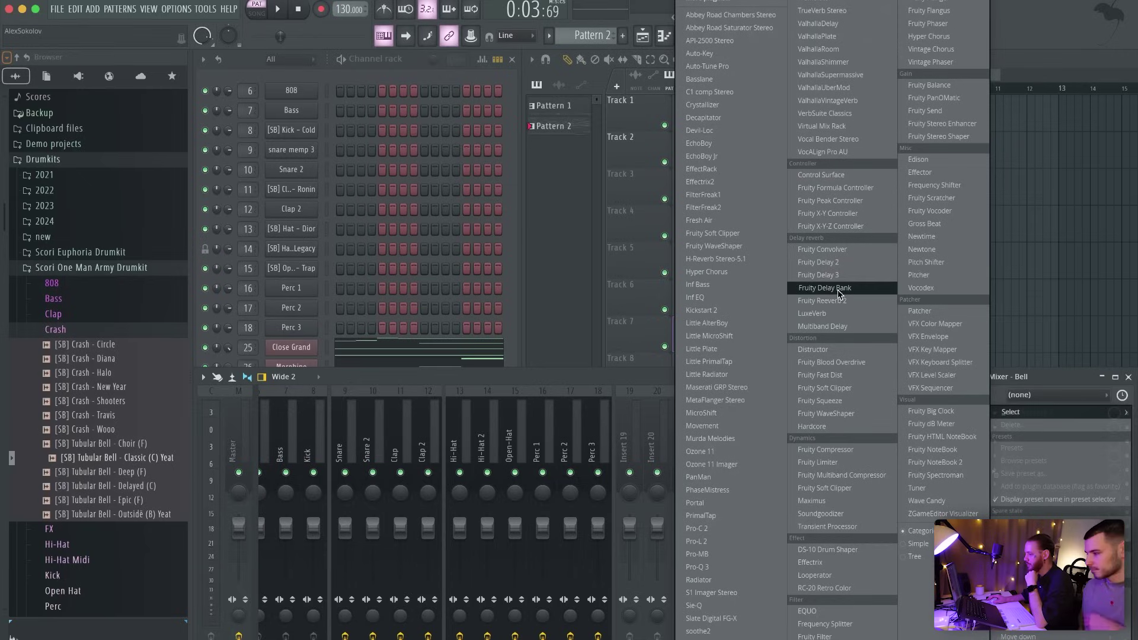
pyautogui.click(836, 287)
pyautogui.click(598, 138)
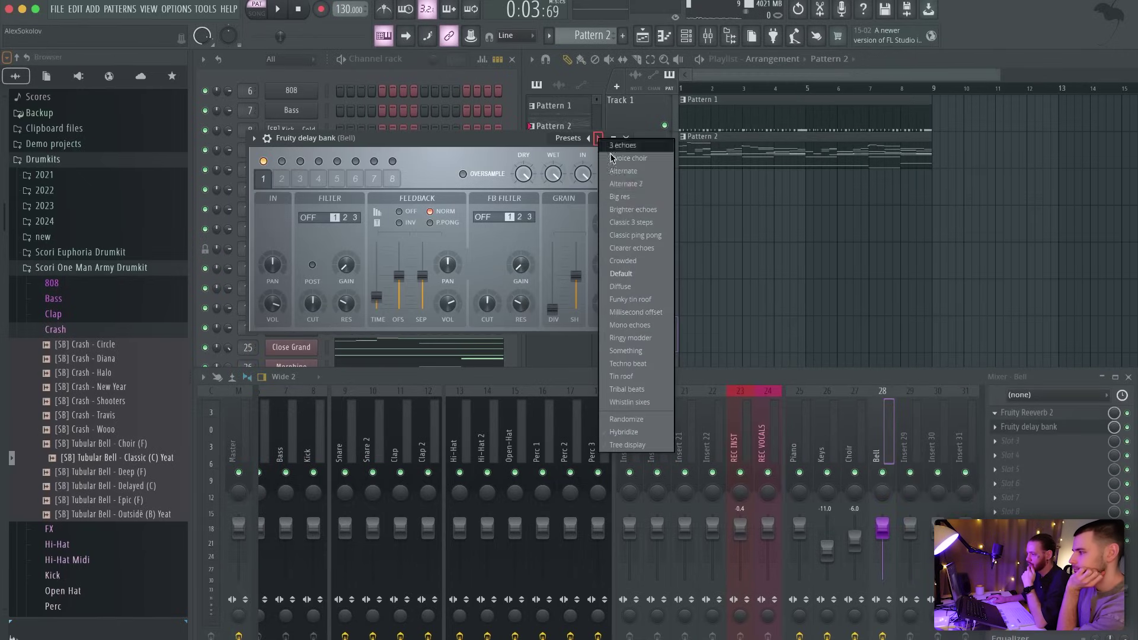
pyautogui.click(636, 235)
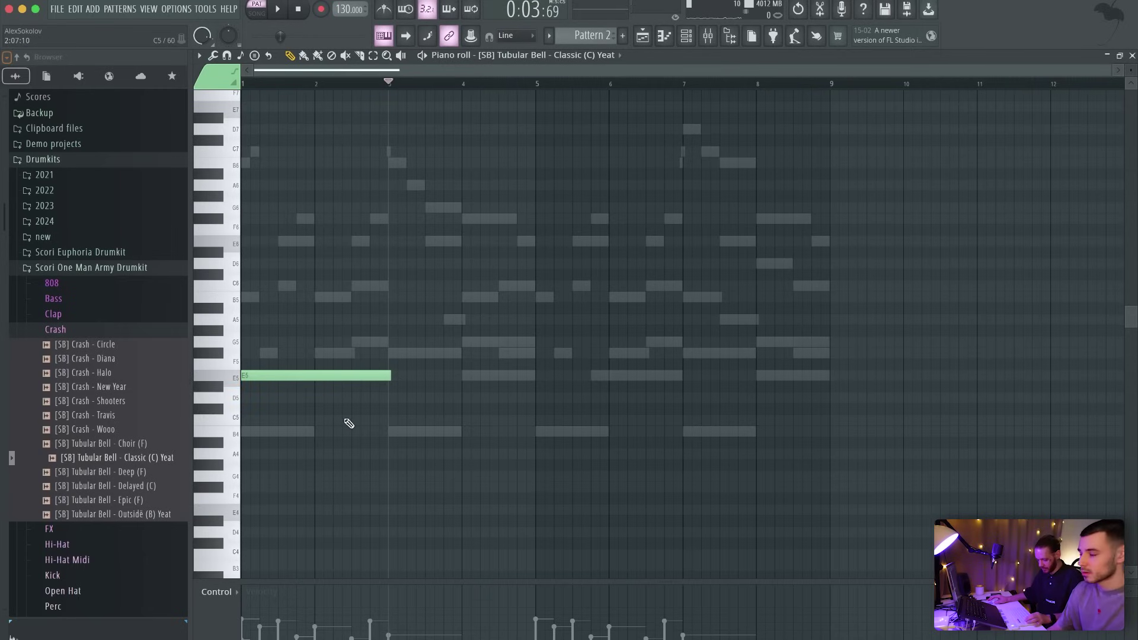
# Step: Transpose the long tubular bell note down an octave to E4, and adjust the timing and length of the bar 8 C5 and E5 notes
pyautogui.hotkey('ctrl', 'Down')
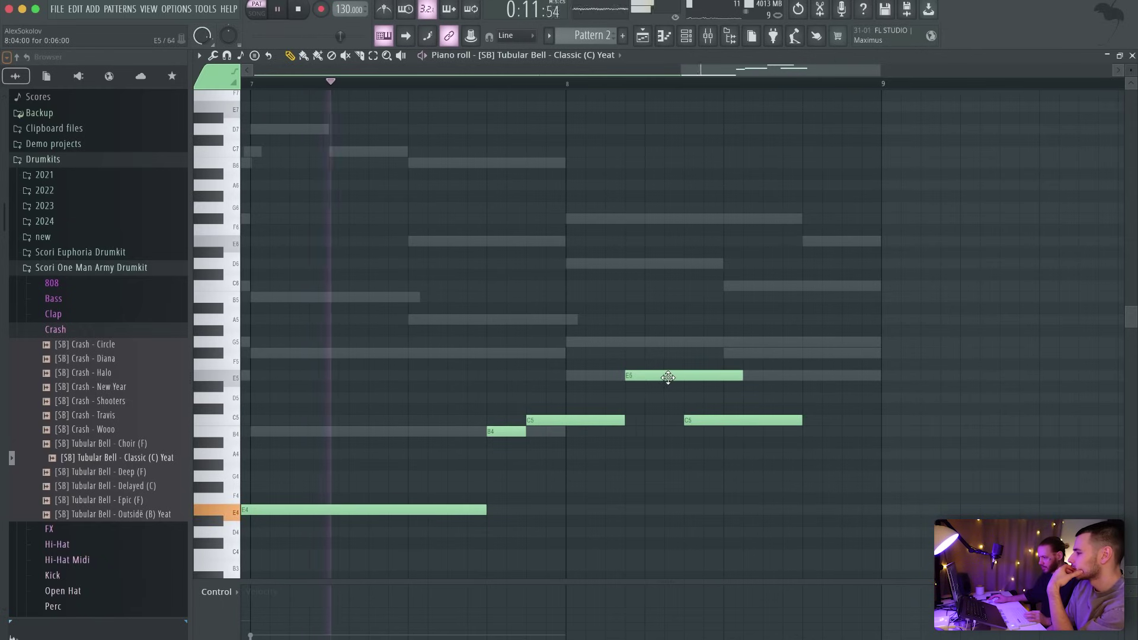
pyautogui.moveTo(666, 376); pyautogui.dragTo(684, 376)
pyautogui.moveTo(625, 420); pyautogui.dragTo(647, 418)
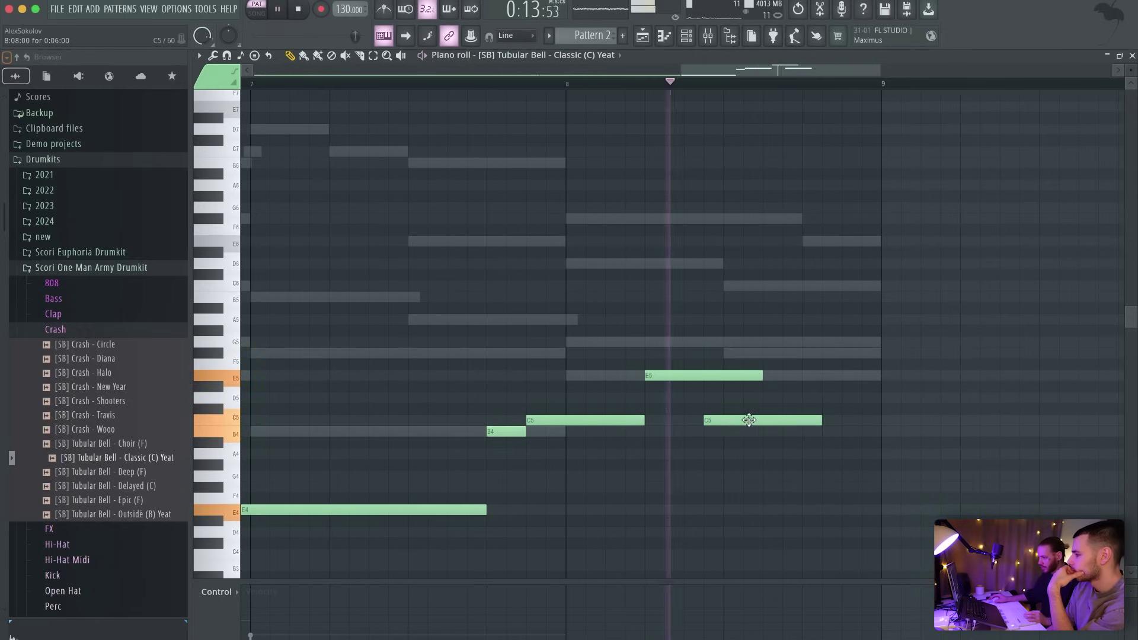
pyautogui.moveTo(723, 419); pyautogui.dragTo(802, 419)
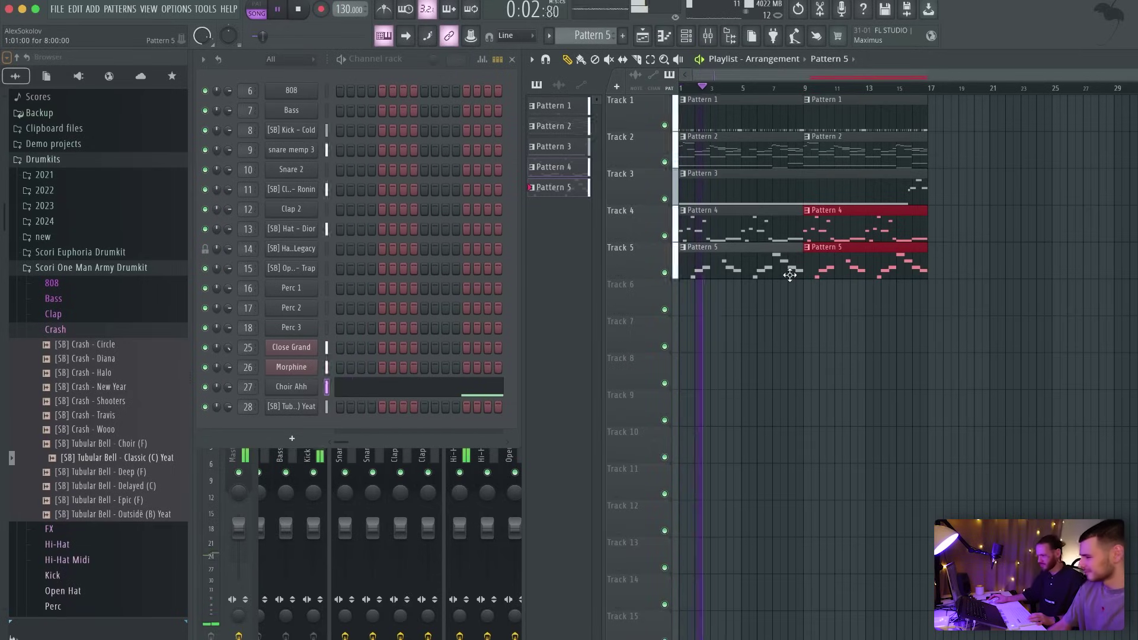
# Step: Load the Smooth & Warm TE preset from Pads & Textures in GMS and close its presets library
pyautogui.click(210, 457)
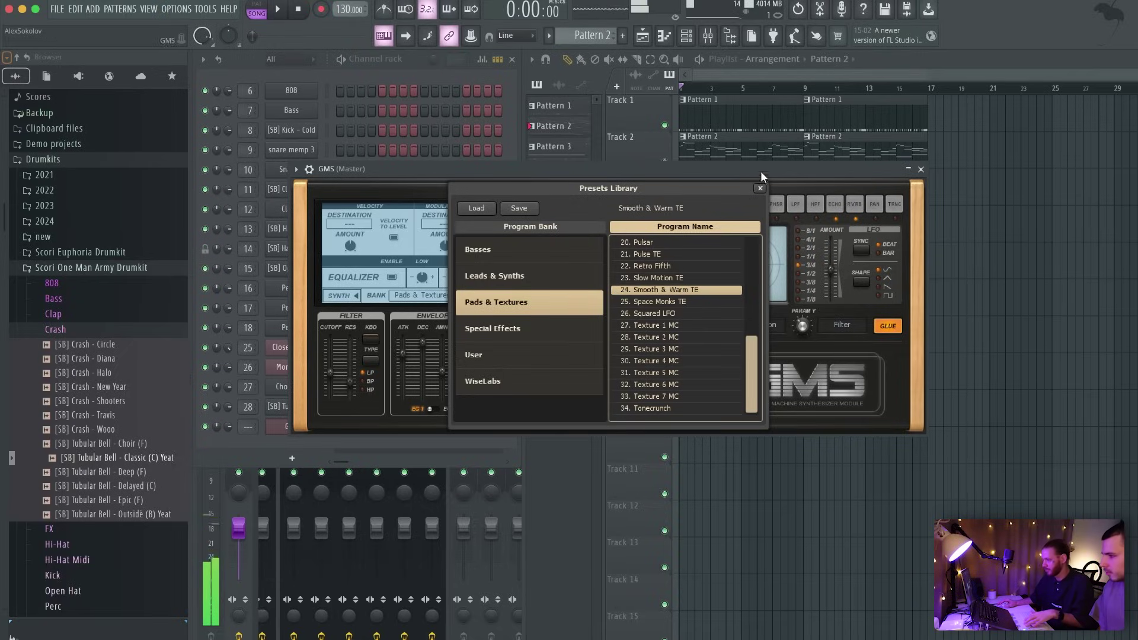
pyautogui.click(760, 188)
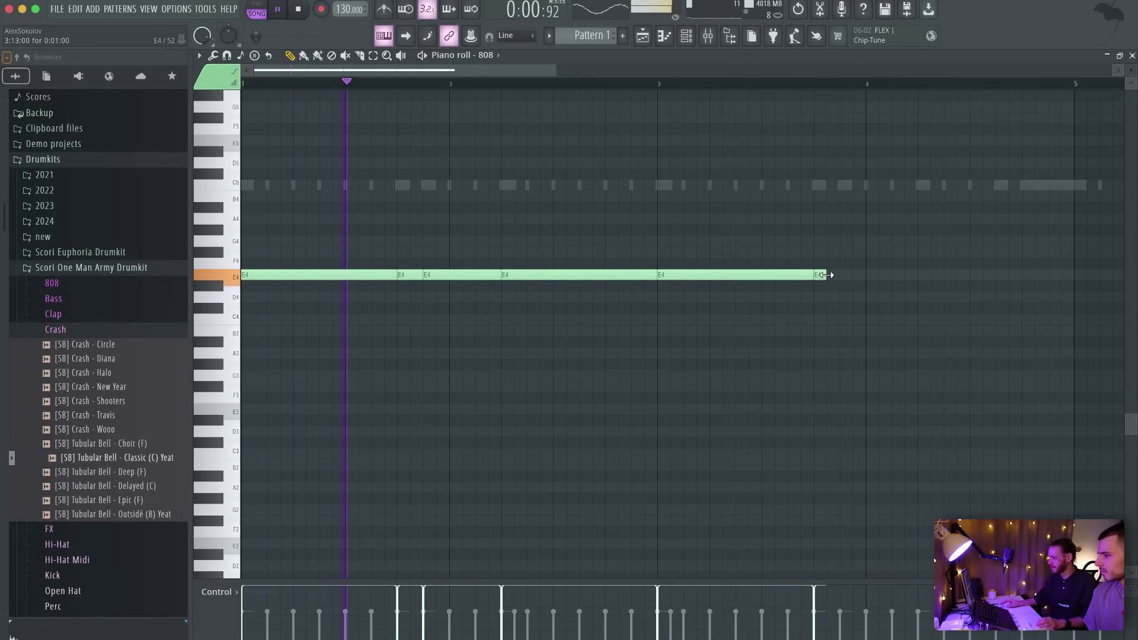
# Step: Extend the 808 line in Pattern 1 with further E4 notes, and place B3, B4 and A4 notes in bars 7 and 8
pyautogui.moveTo(827, 275); pyautogui.dragTo(840, 276)
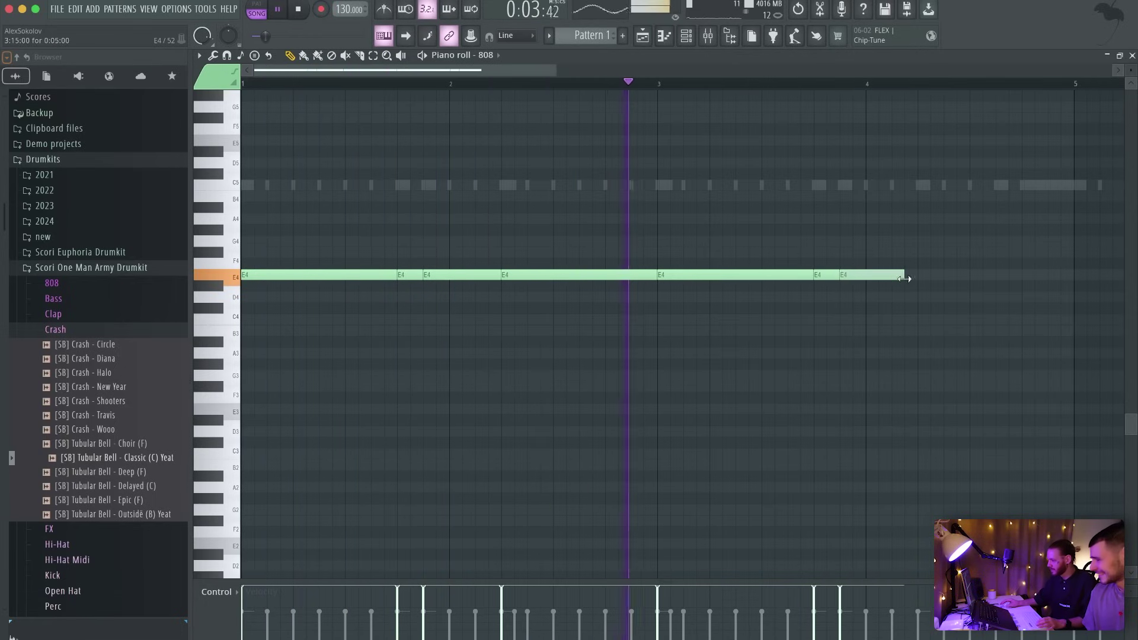
pyautogui.click(923, 275)
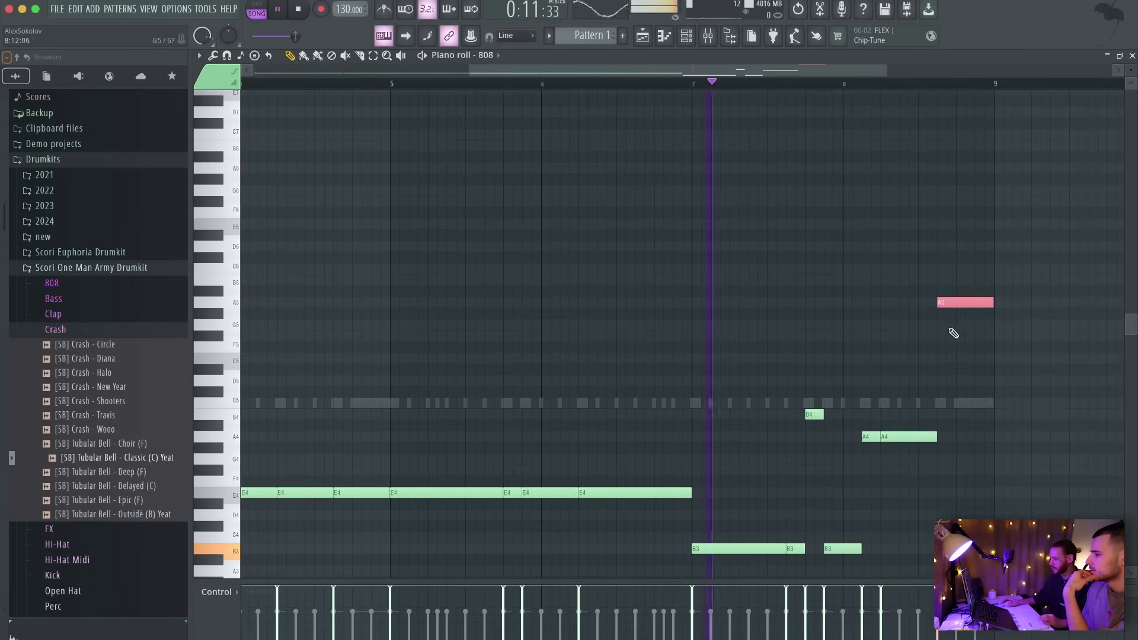
pyautogui.scroll(-3, 958, 356)
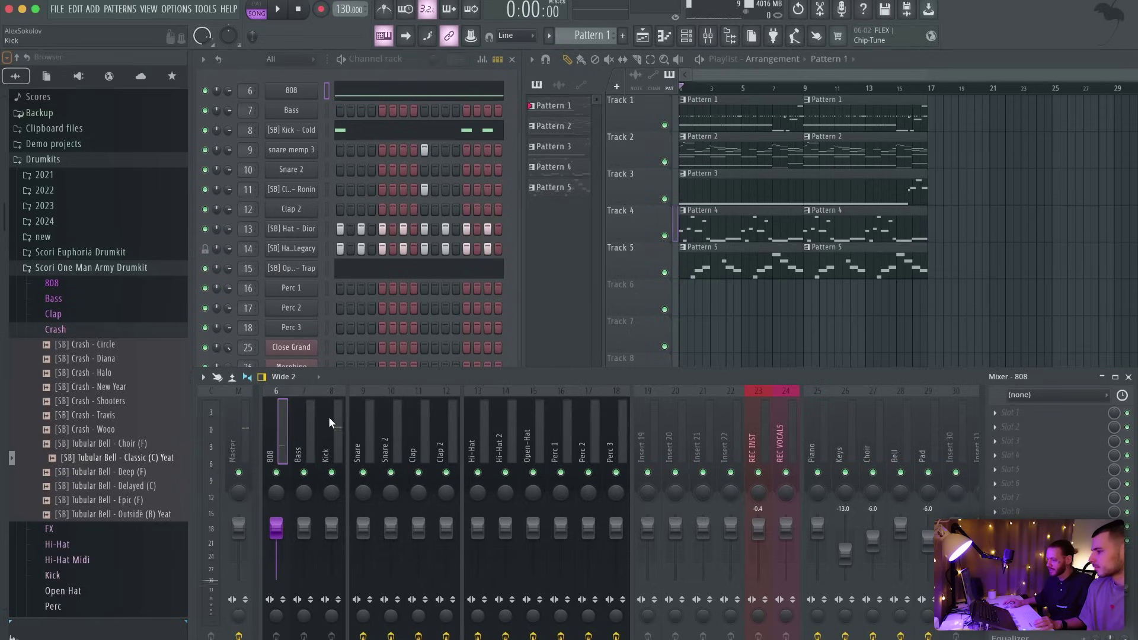
# Step: Add Fruity Peak Controller to the first effect slot of the Kick mixer track
pyautogui.hscroll(-5, 336, 416)
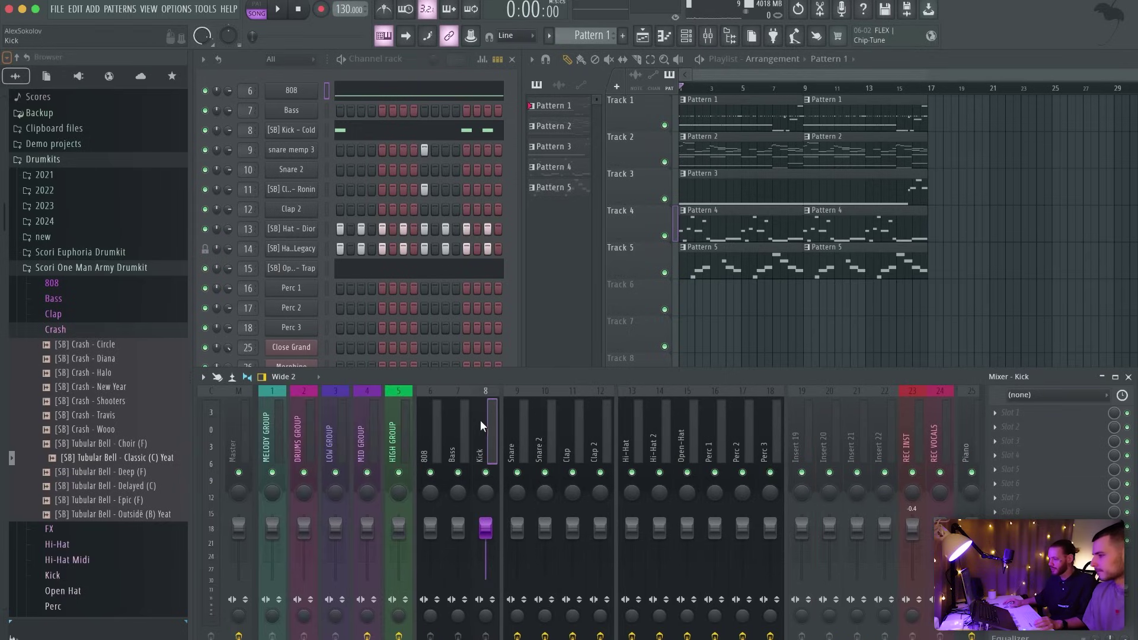
pyautogui.click(1027, 419)
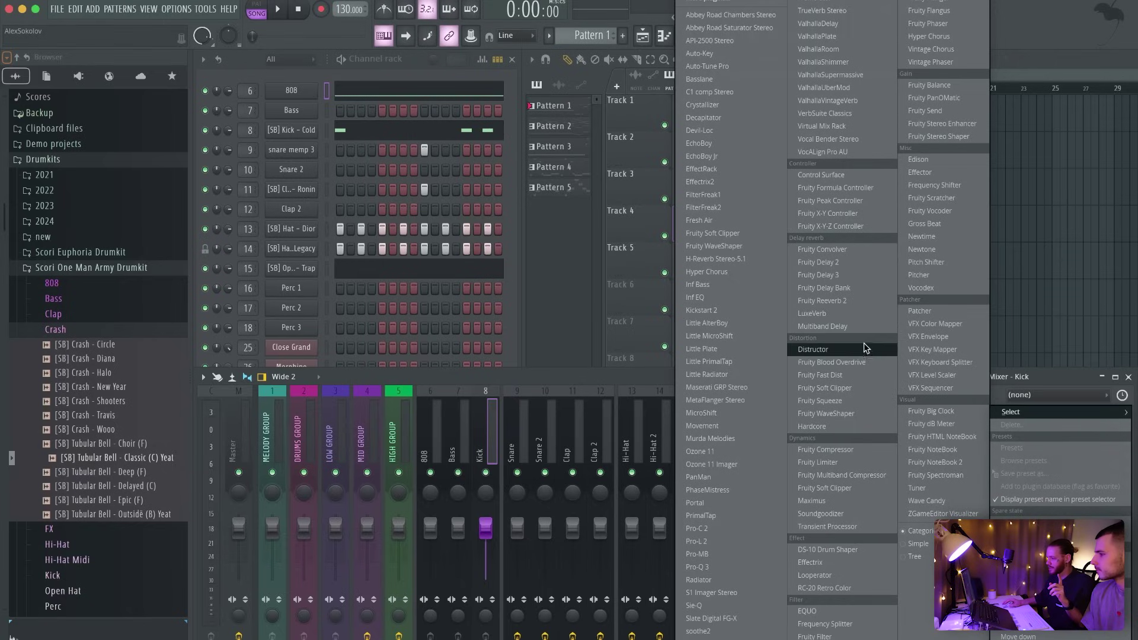
pyautogui.click(848, 202)
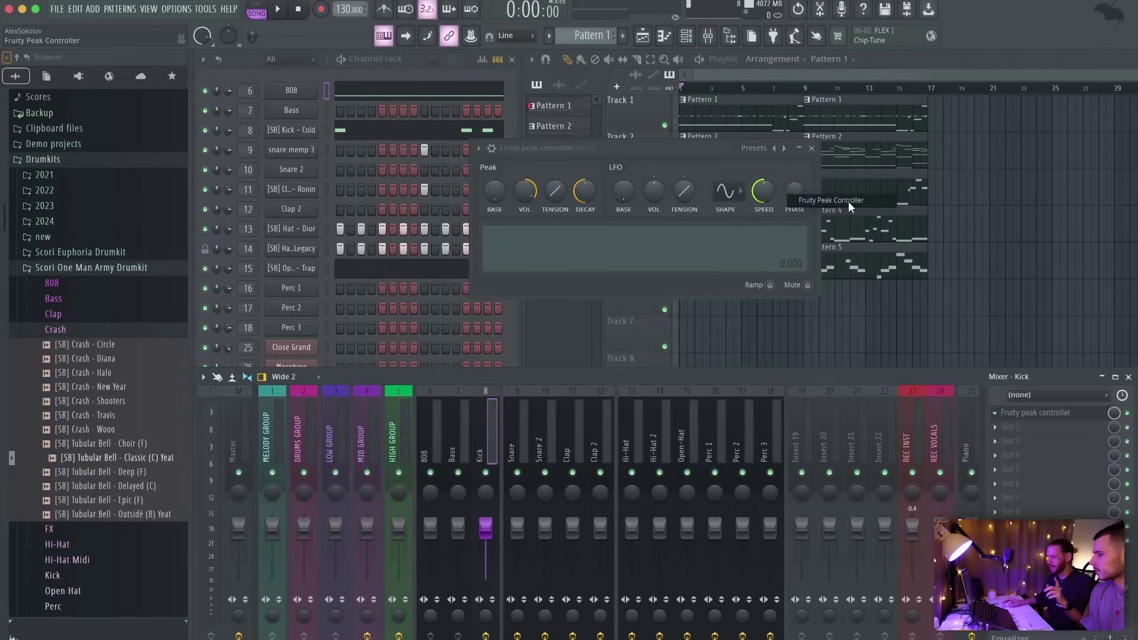
# Step: Add Fruity Balance to the 808 mixer track and place its window beside the peak controller
pyautogui.click(427, 411)
pyautogui.click(1031, 422)
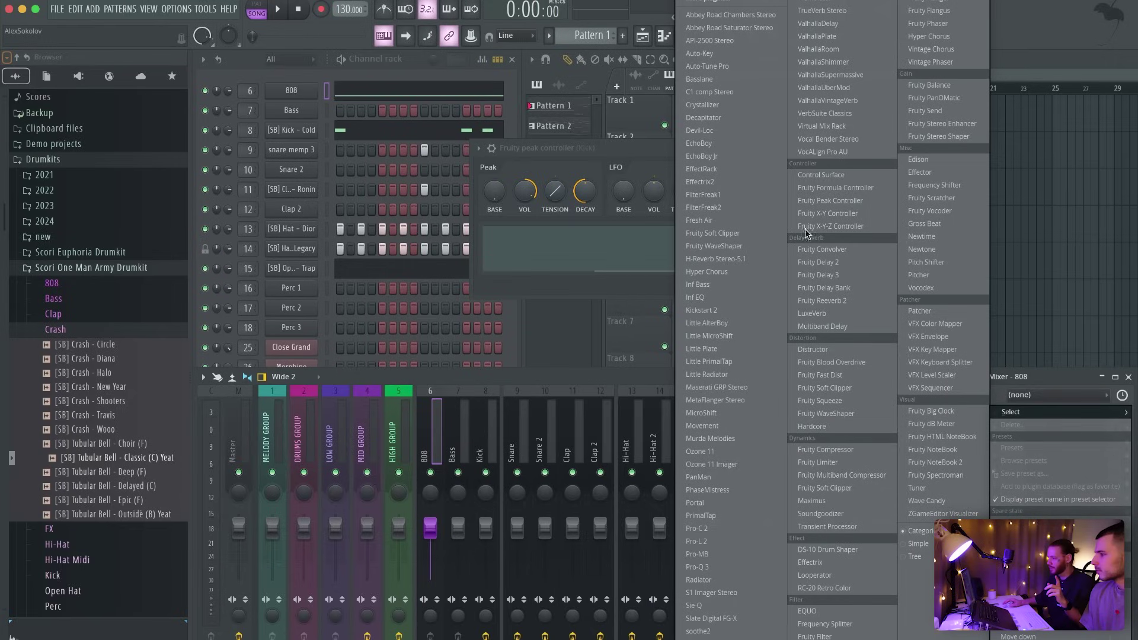
pyautogui.click(931, 85)
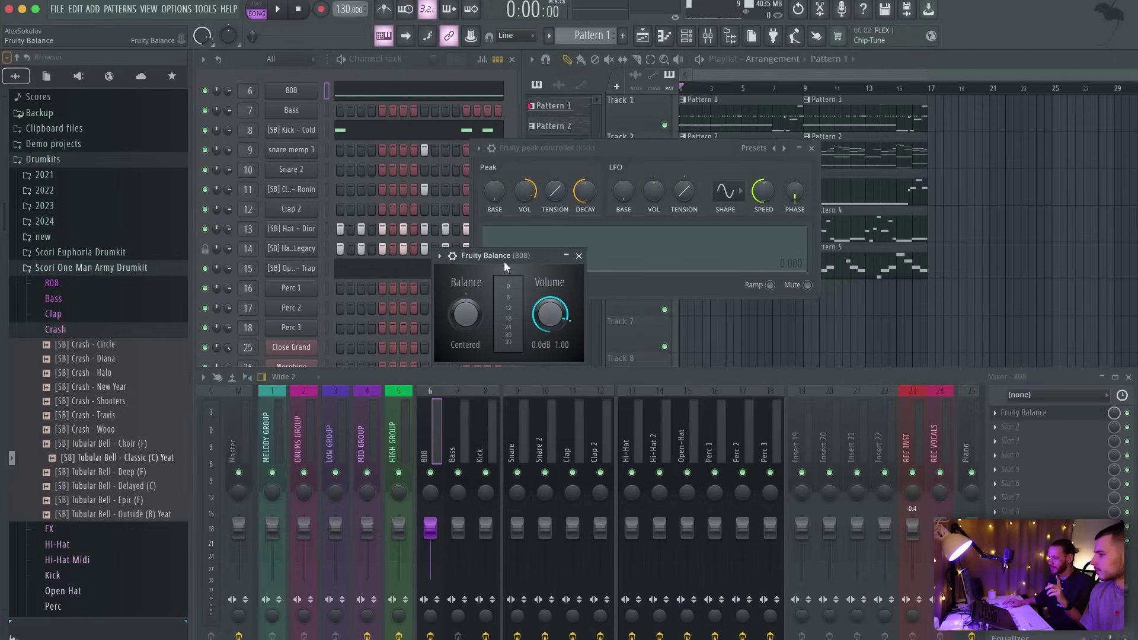
pyautogui.moveTo(505, 262); pyautogui.dragTo(378, 187)
# Step: Copy the volume value from the 808's Fruity Balance and paste it into the peak controller's base level
pyautogui.rightClick(422, 242)
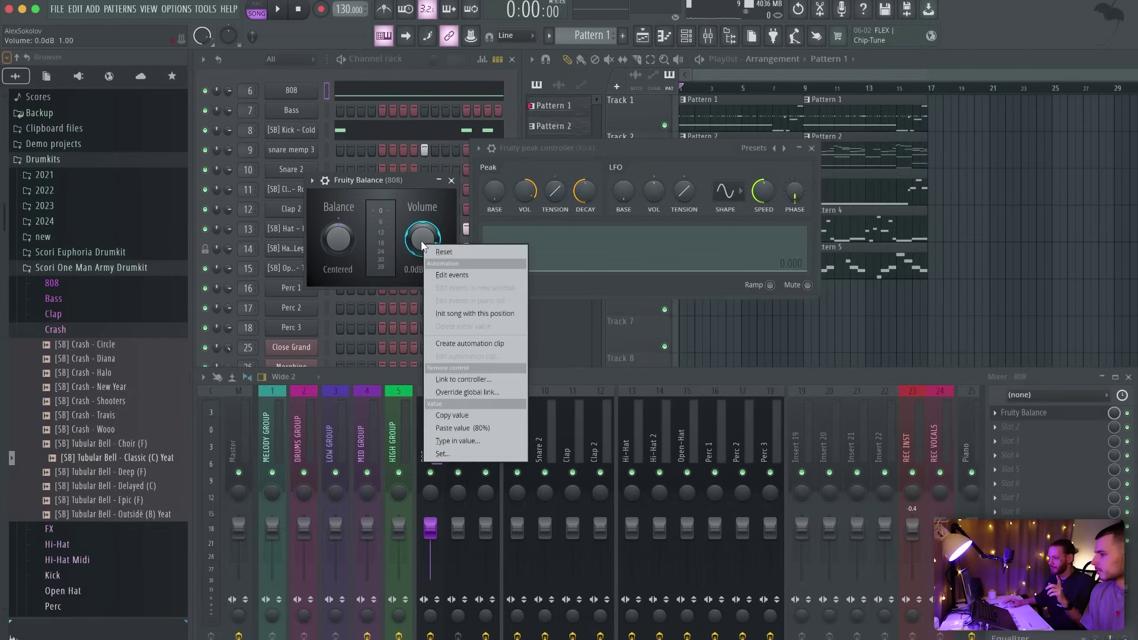
pyautogui.click(457, 420)
pyautogui.rightClick(495, 192)
pyautogui.click(520, 379)
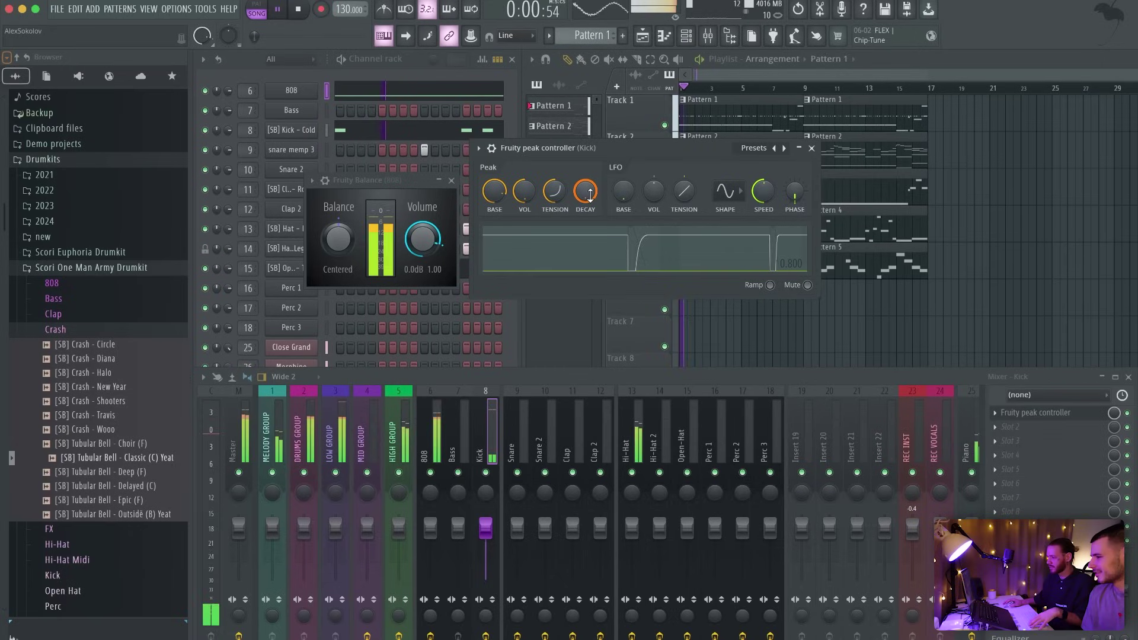
# Step: Fine-tune the negative peak amount on the Kick's peak controller while playing back the beat
pyautogui.press('space')
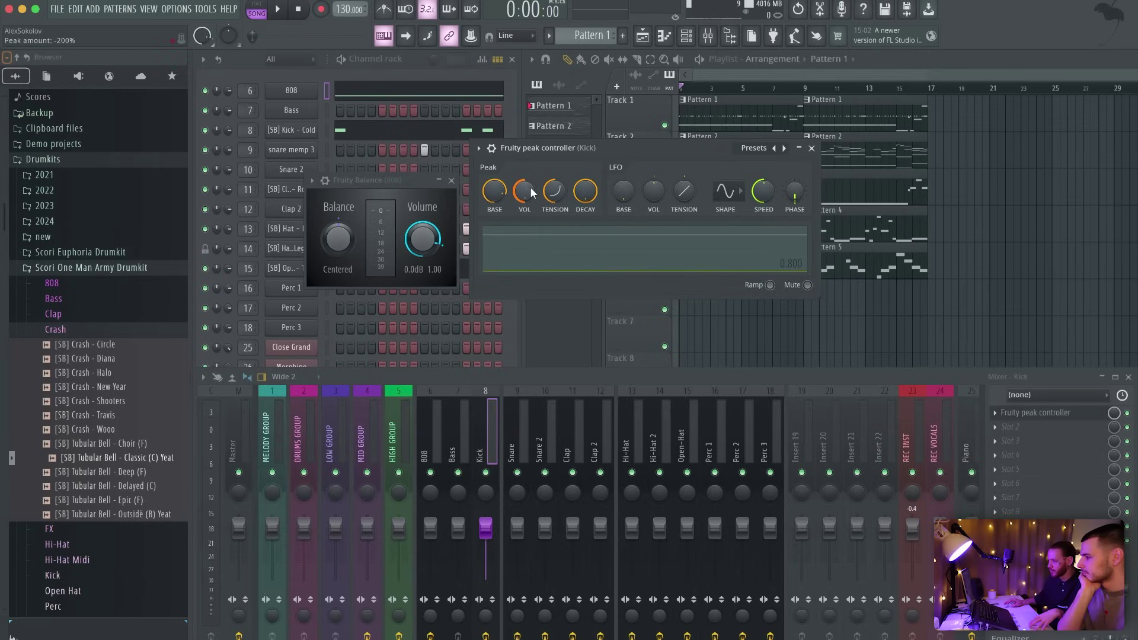
pyautogui.press('space')
pyautogui.moveTo(532, 192); pyautogui.dragTo(532, 163)
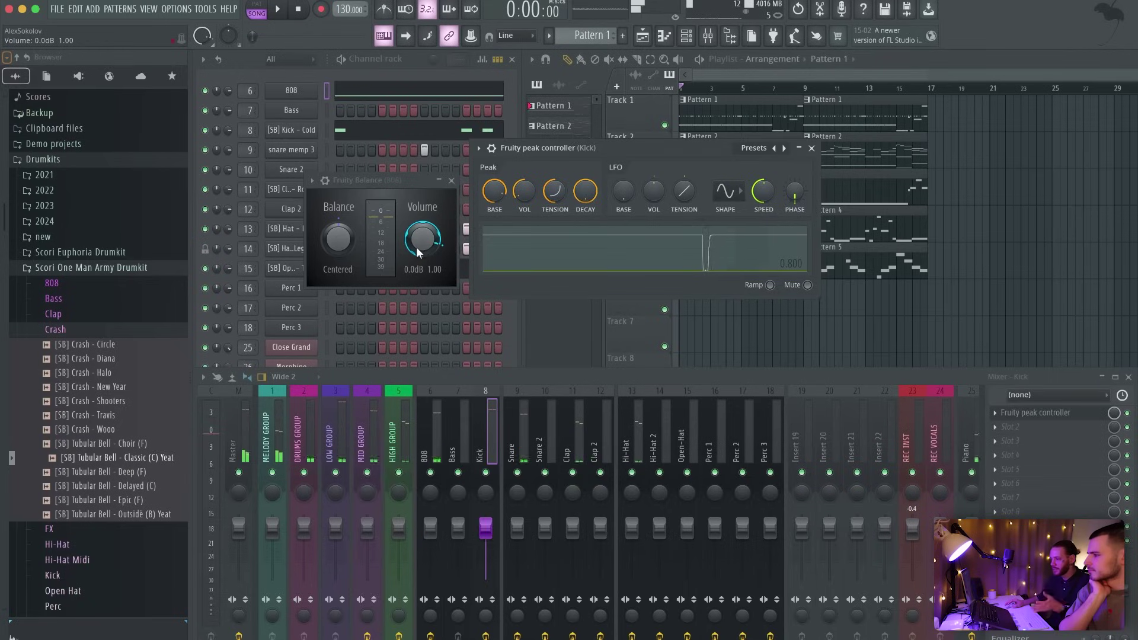
# Step: Link the volume of the 808's Fruity Balance to the internal controller Peak ctrl - Peak and play back the beat
pyautogui.rightClick(416, 248)
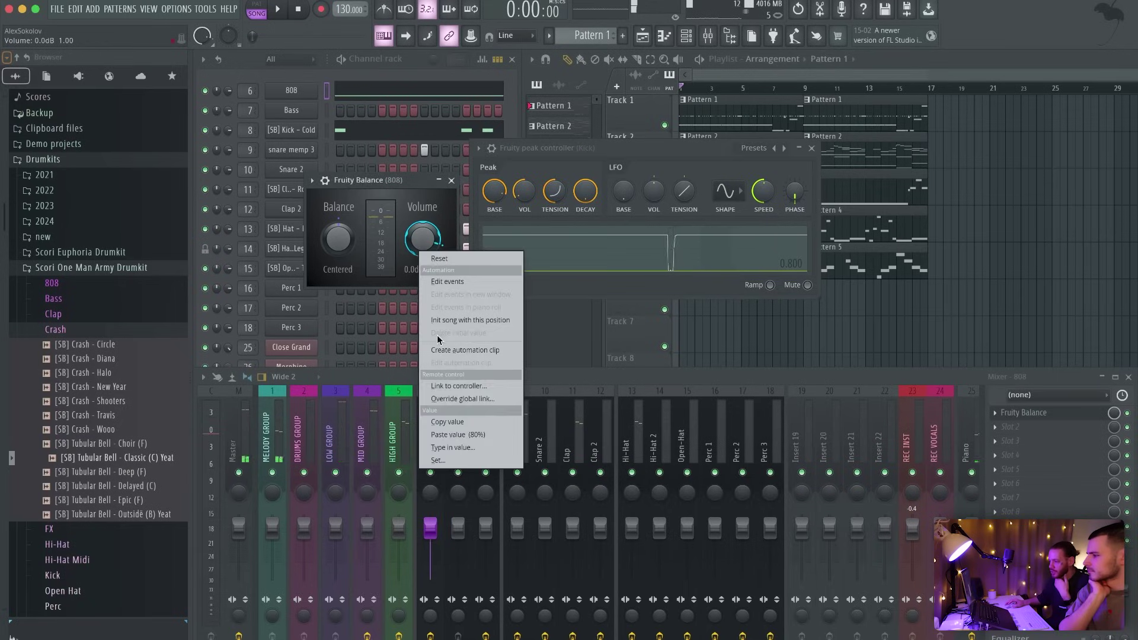
pyautogui.click(448, 386)
pyautogui.click(575, 327)
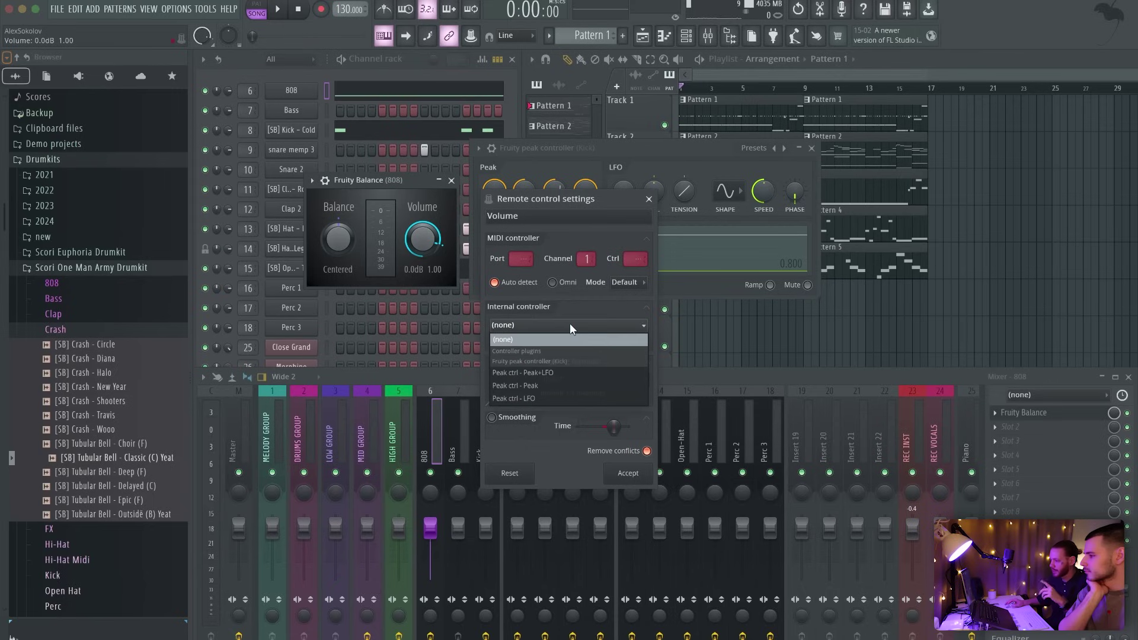
pyautogui.click(500, 385)
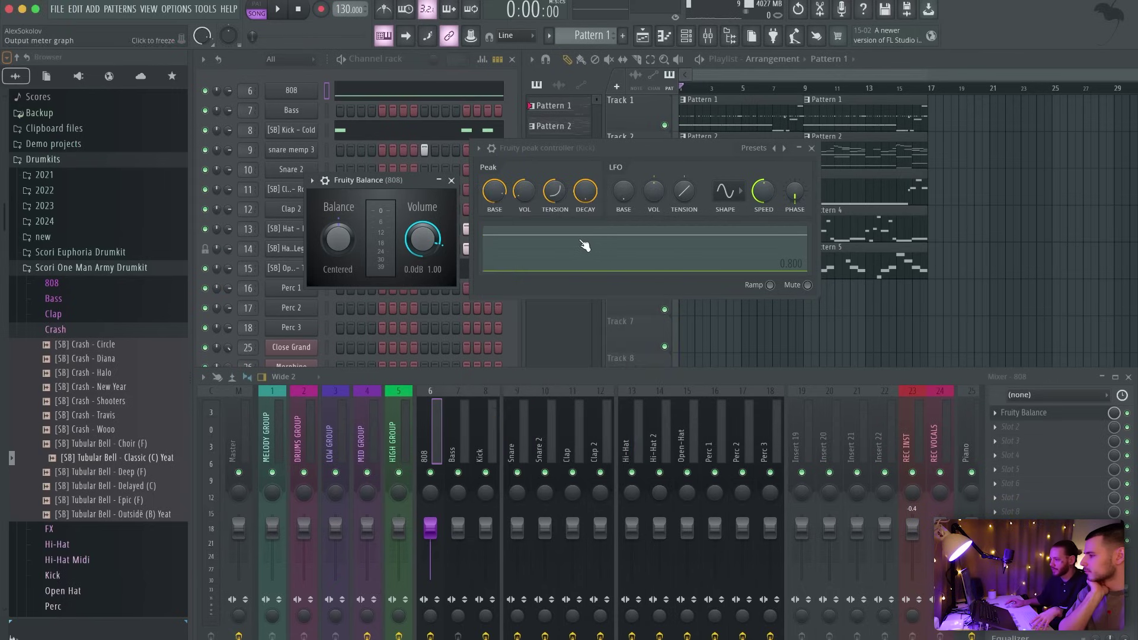
pyautogui.press('space')
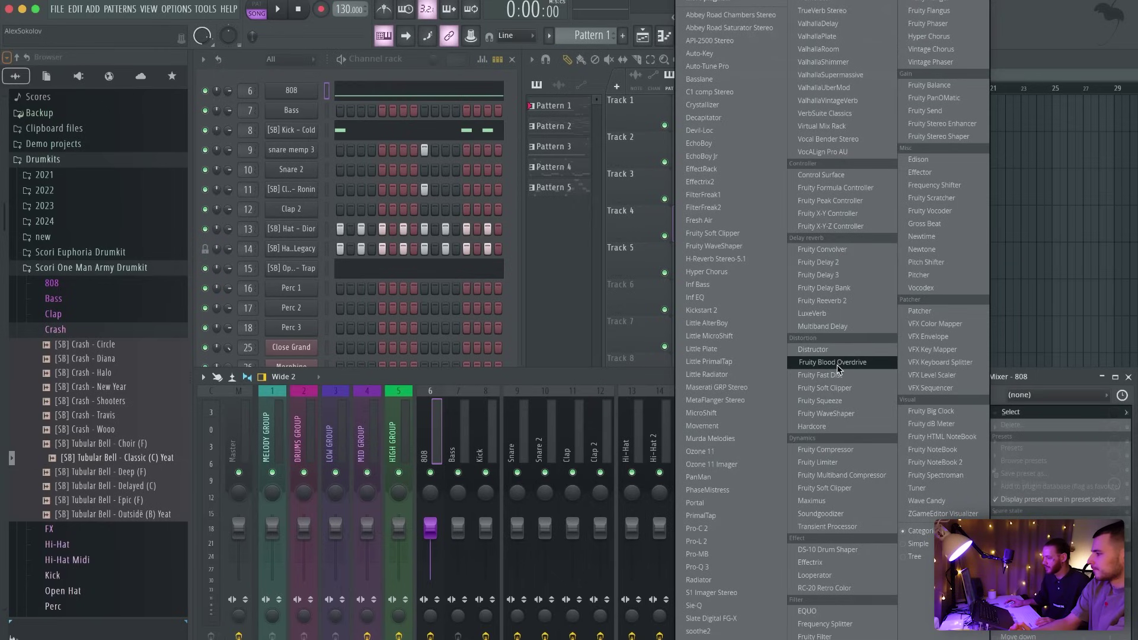
# Step: Add Fruity Blood Overdrive to the 808 track's first slot and raise its pre amp to about 0.2289 during playback
pyautogui.click(837, 363)
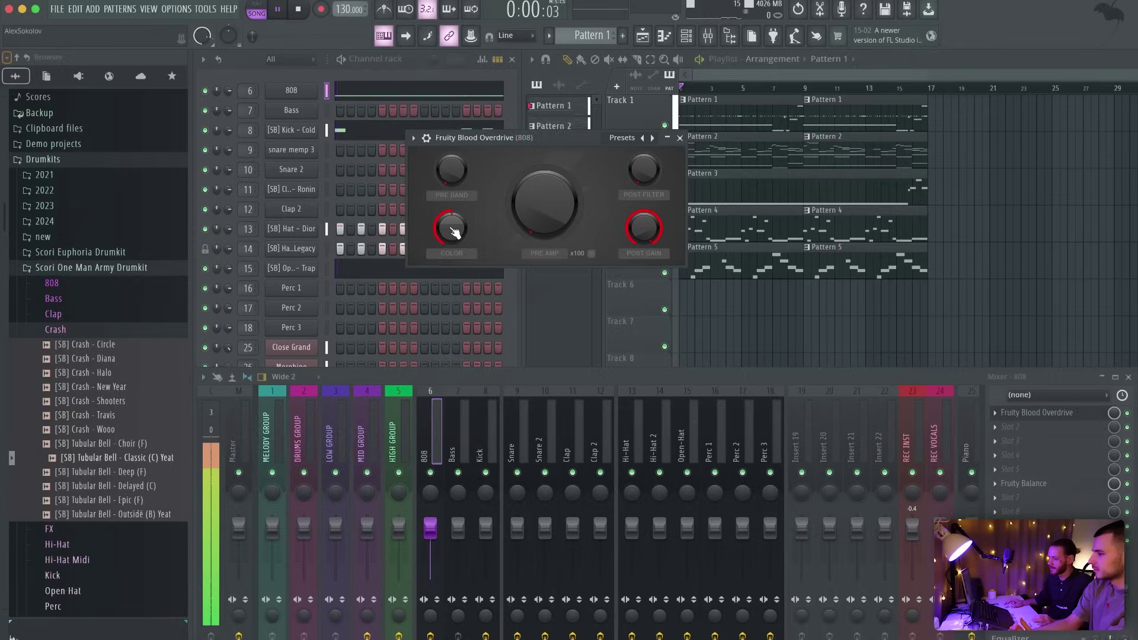
pyautogui.press('space')
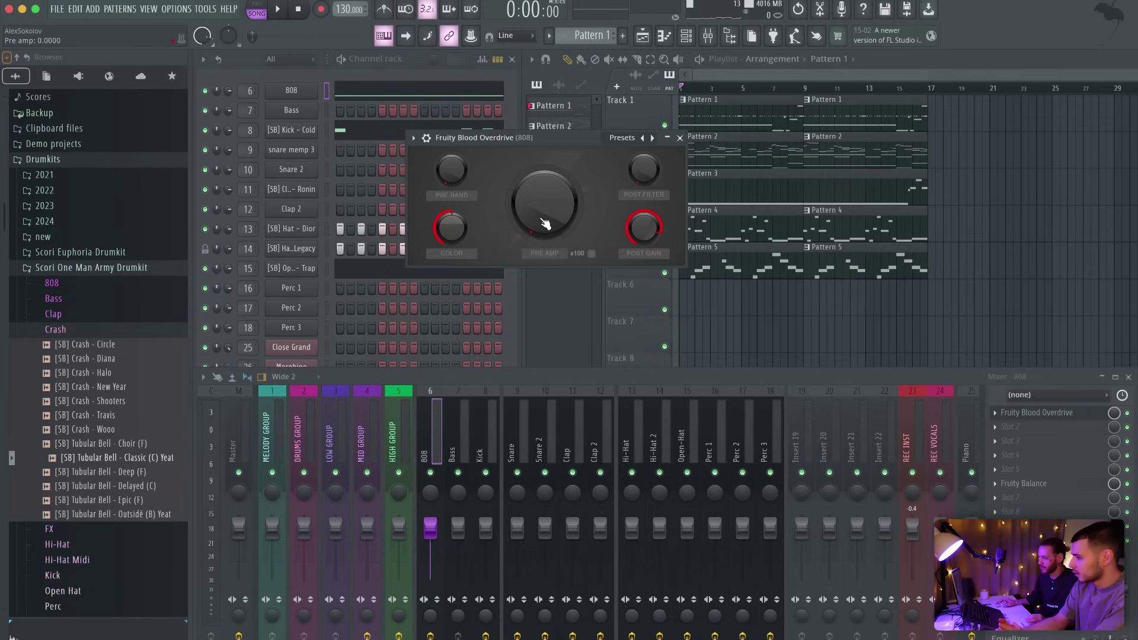
pyautogui.press('space')
pyautogui.moveTo(544, 224); pyautogui.dragTo(545, 206)
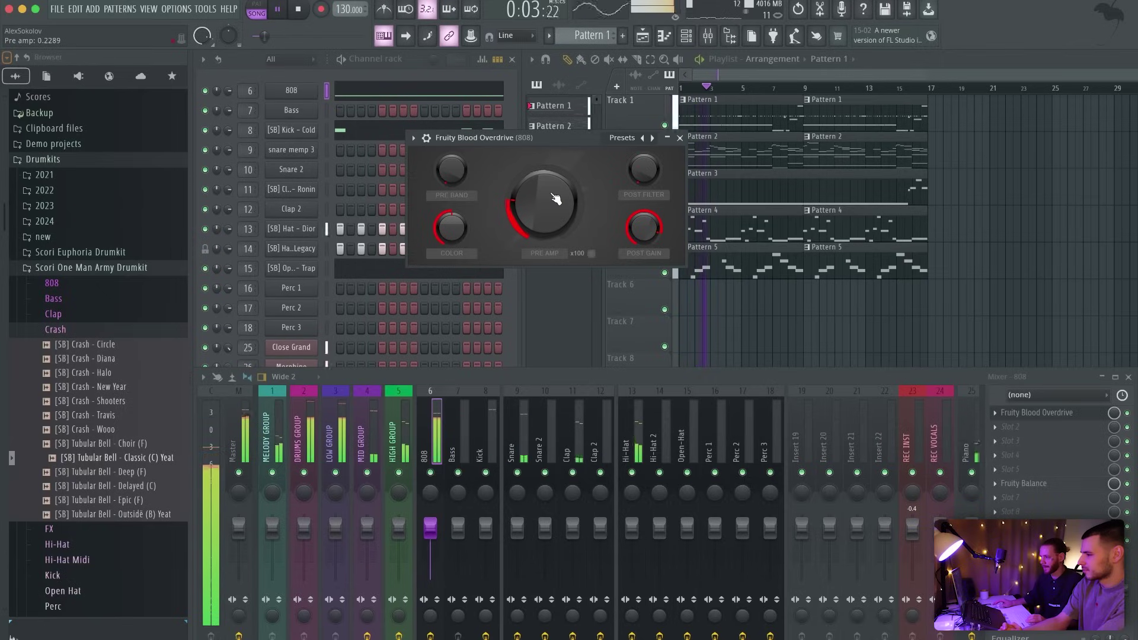
# Step: Stop playback, move Fruity Blood Overdrive down to the 808 track's second slot and load Fruity WaveShaper into the first slot
pyautogui.press('space')
pyautogui.click(1033, 419)
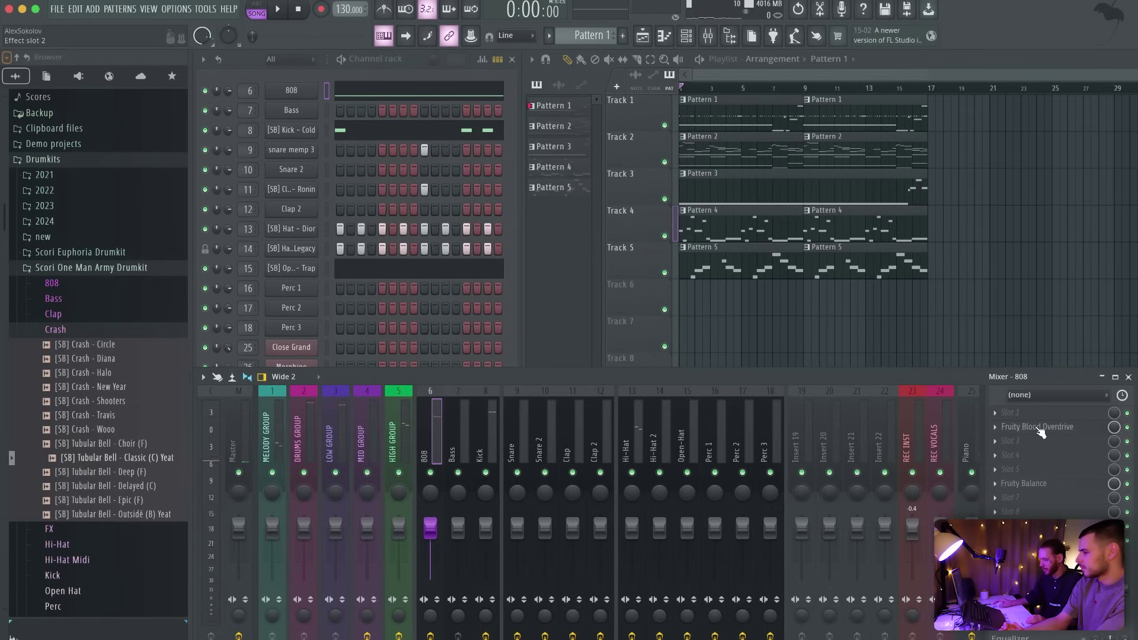
pyautogui.click(1036, 419)
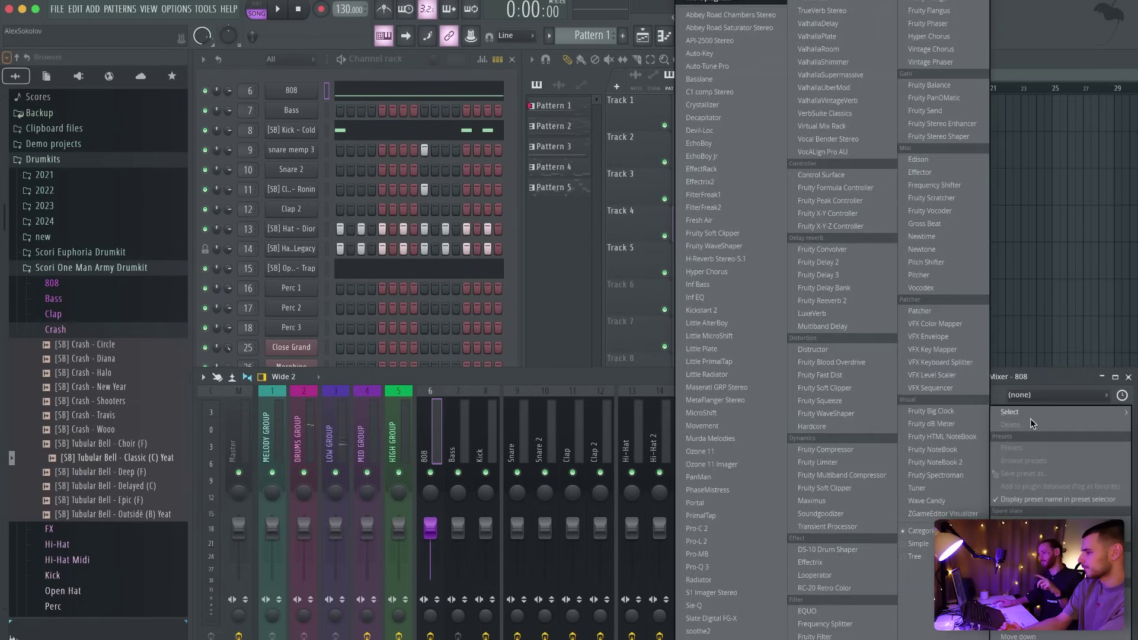
pyautogui.moveTo(1010, 411)
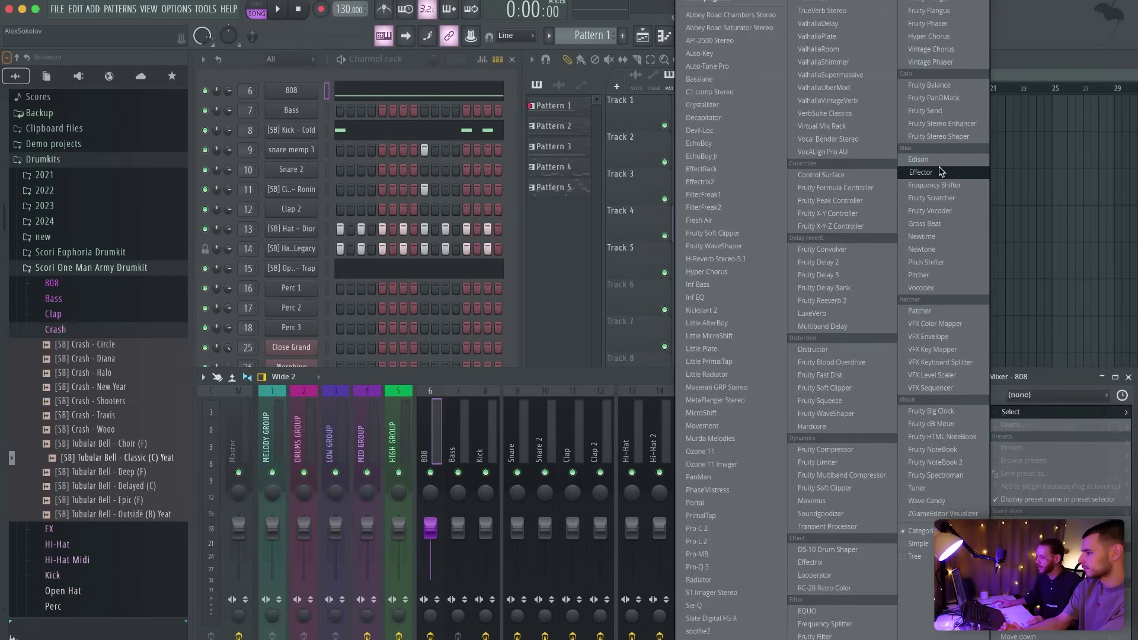
pyautogui.click(720, 2)
pyautogui.doubleClick(465, 36)
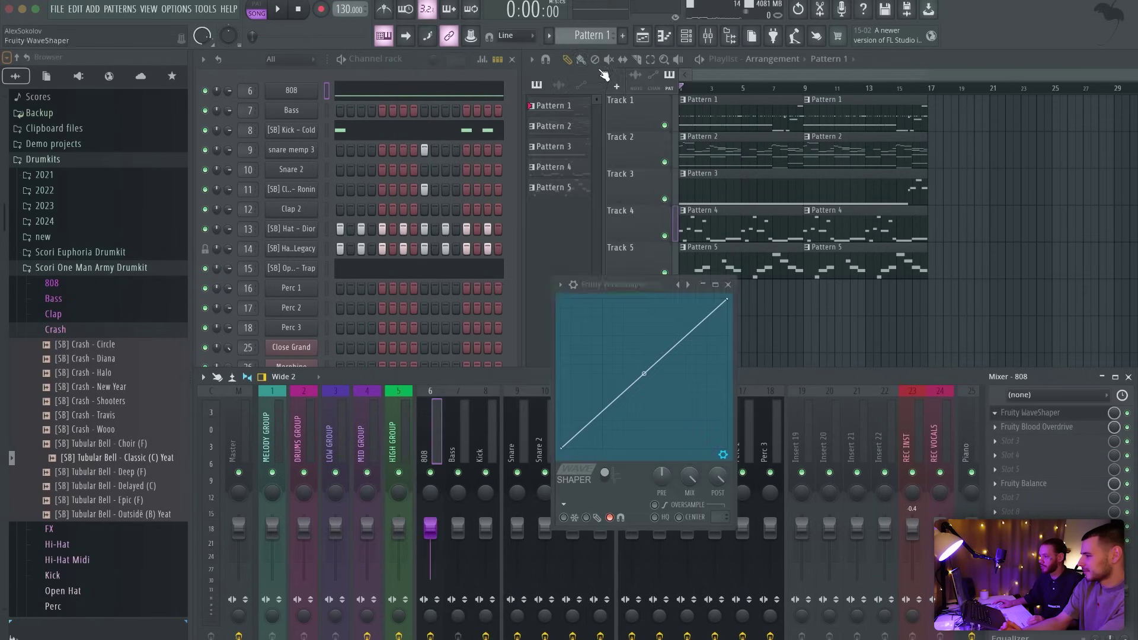
pyautogui.moveTo(642, 285); pyautogui.dragTo(573, 158)
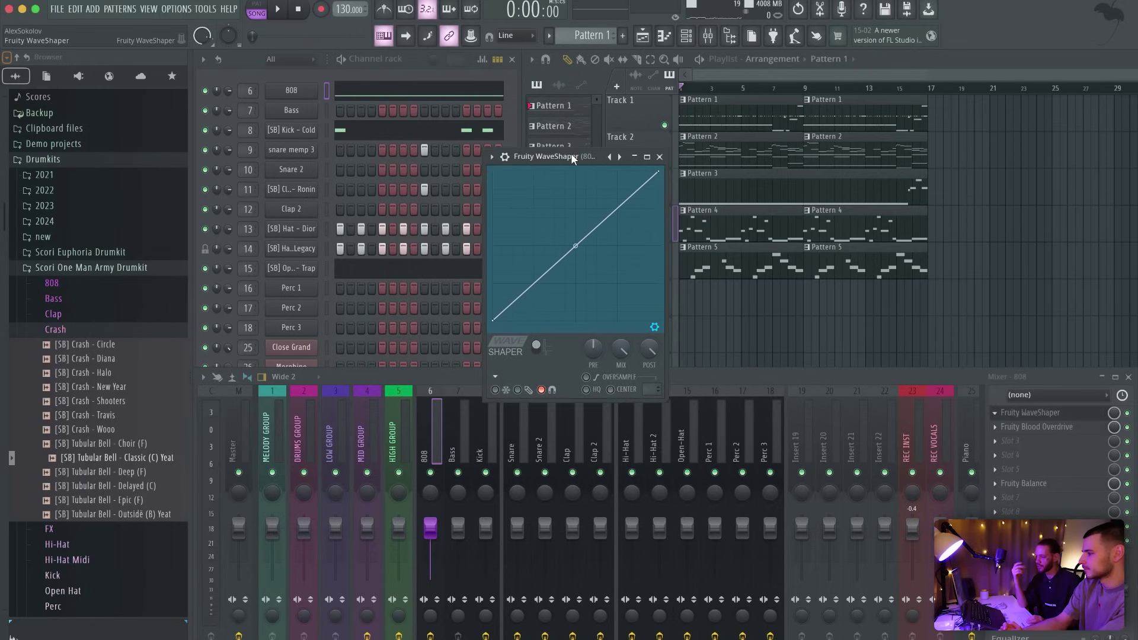
# Step: Add points to the 808's WaveShaper curve and bend its upper part upward with about 15.75% tension between points 2 and 3, auditioning it
pyautogui.press('space')
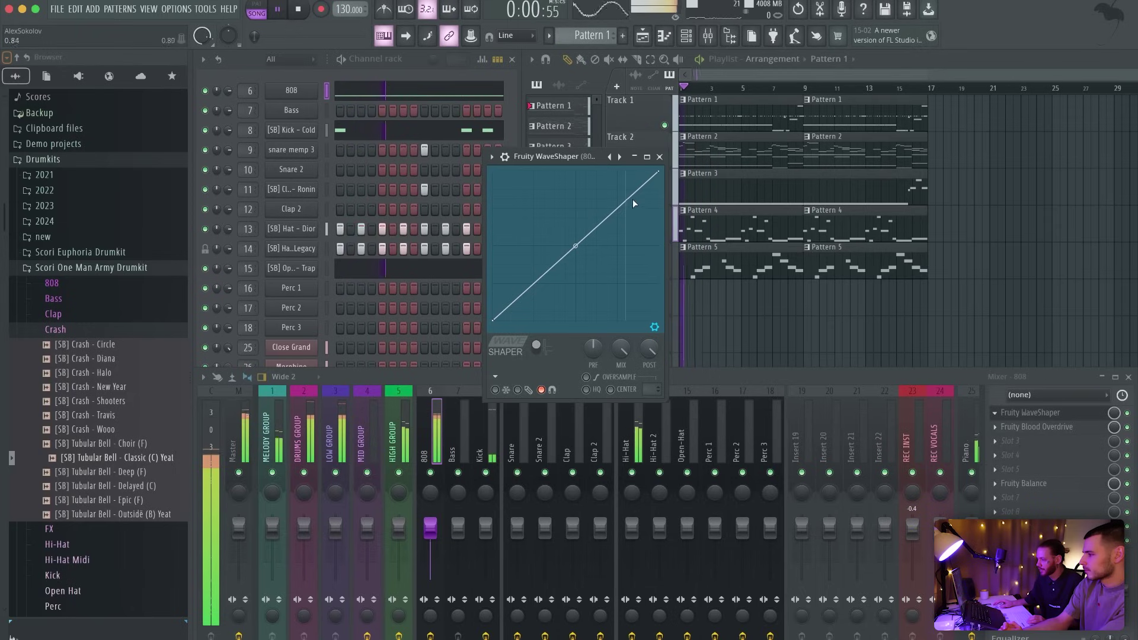
pyautogui.press('space')
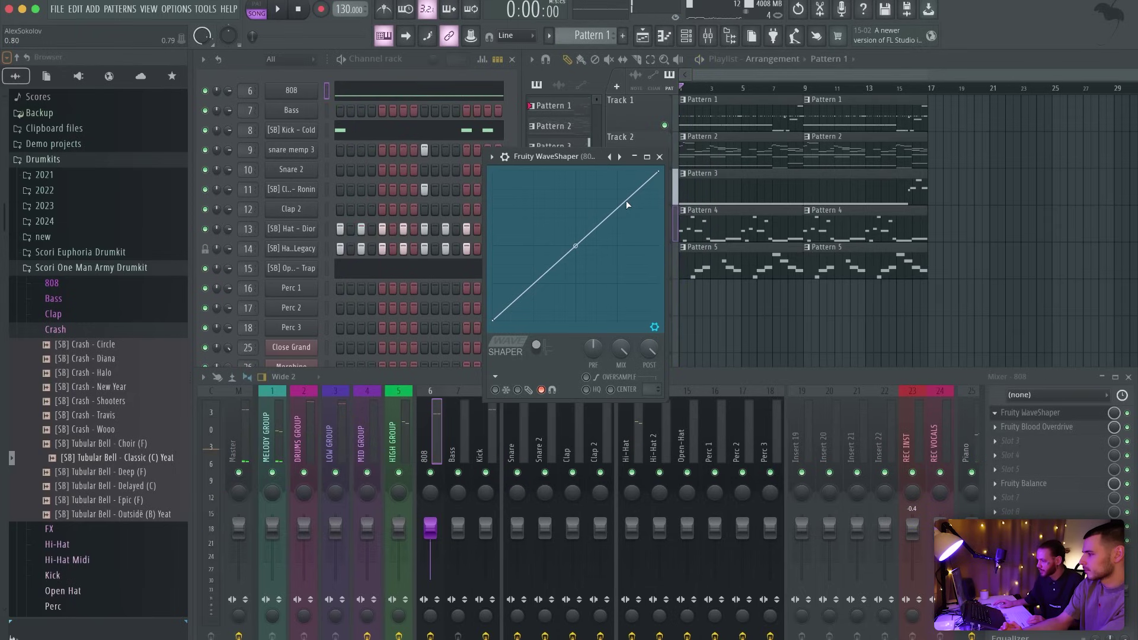
pyautogui.press('space')
pyautogui.press('space')
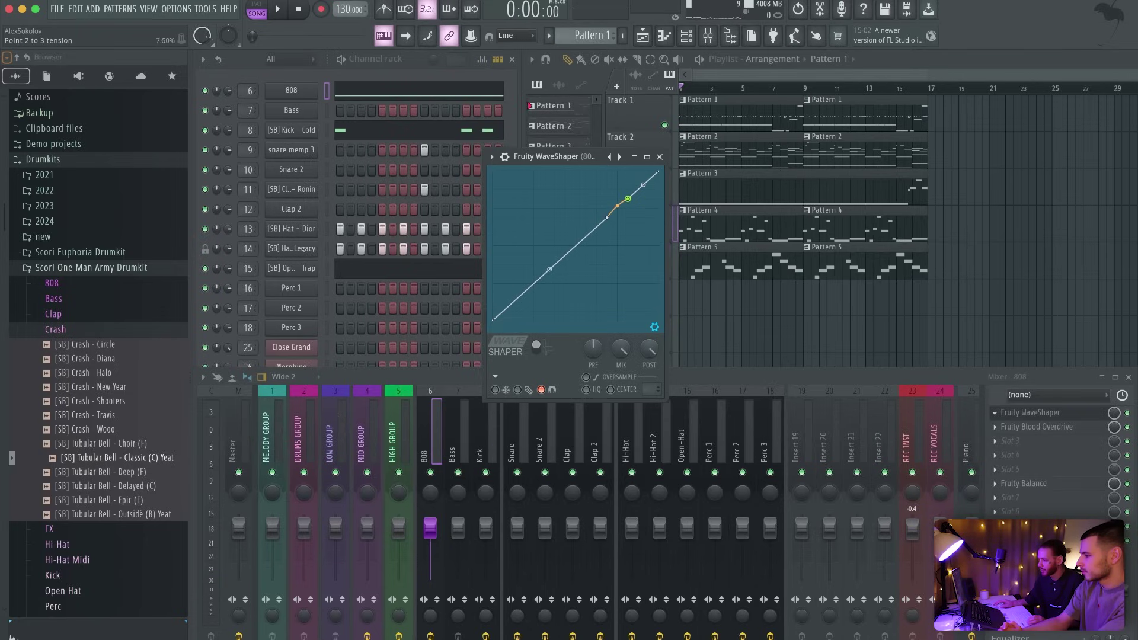
pyautogui.moveTo(617, 205); pyautogui.dragTo(602, 207)
pyautogui.press('space')
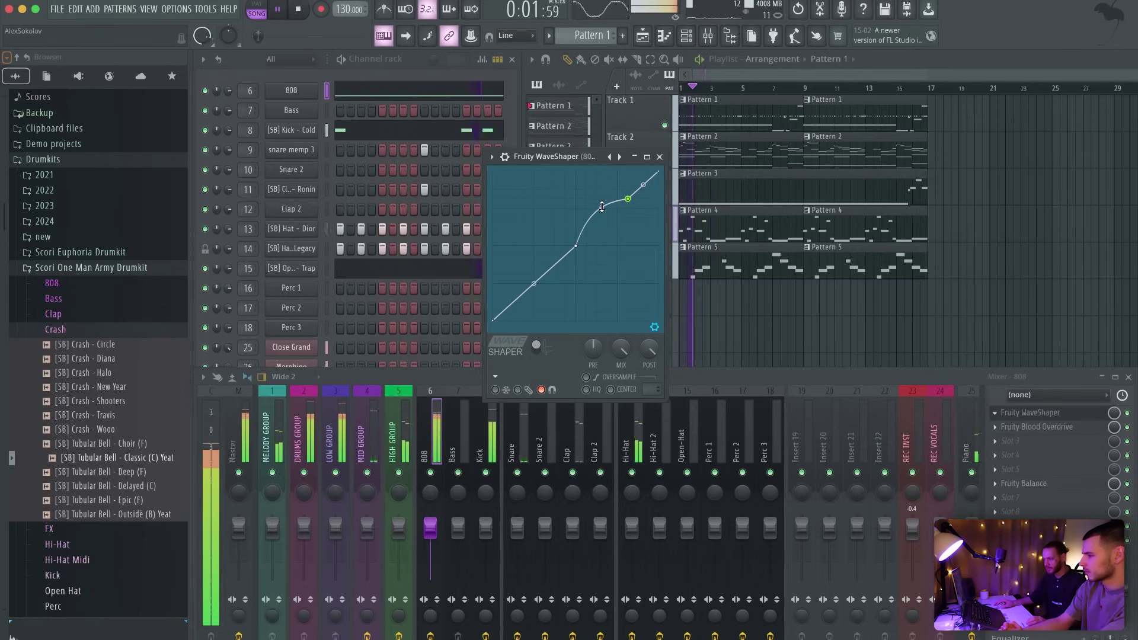
pyautogui.moveTo(602, 208); pyautogui.dragTo(602, 211)
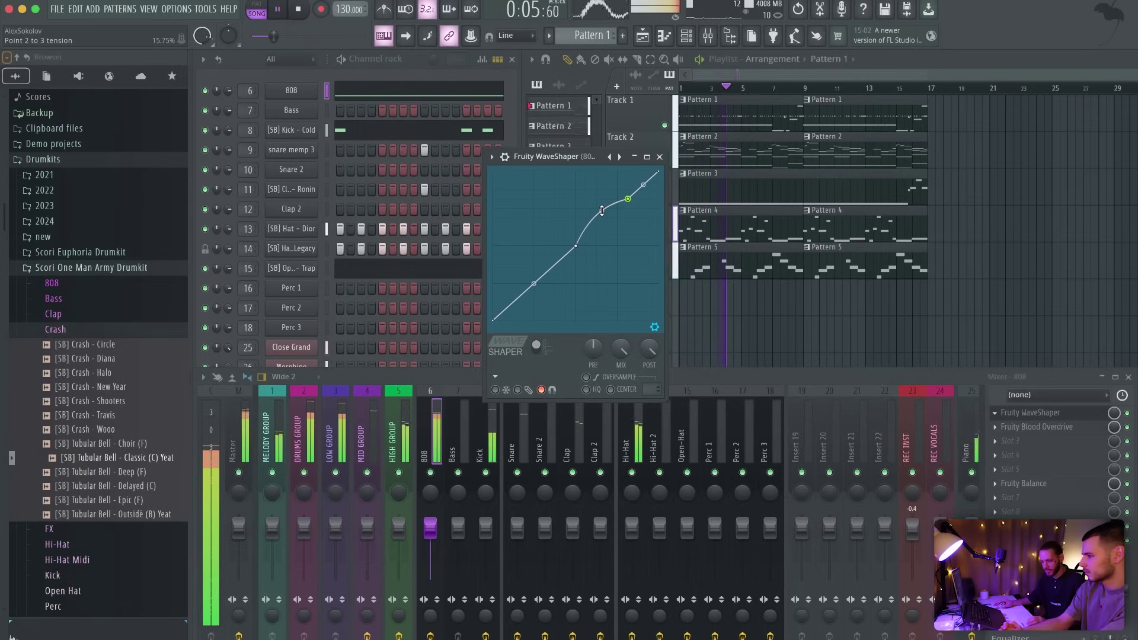
pyautogui.click(659, 157)
pyautogui.press('space')
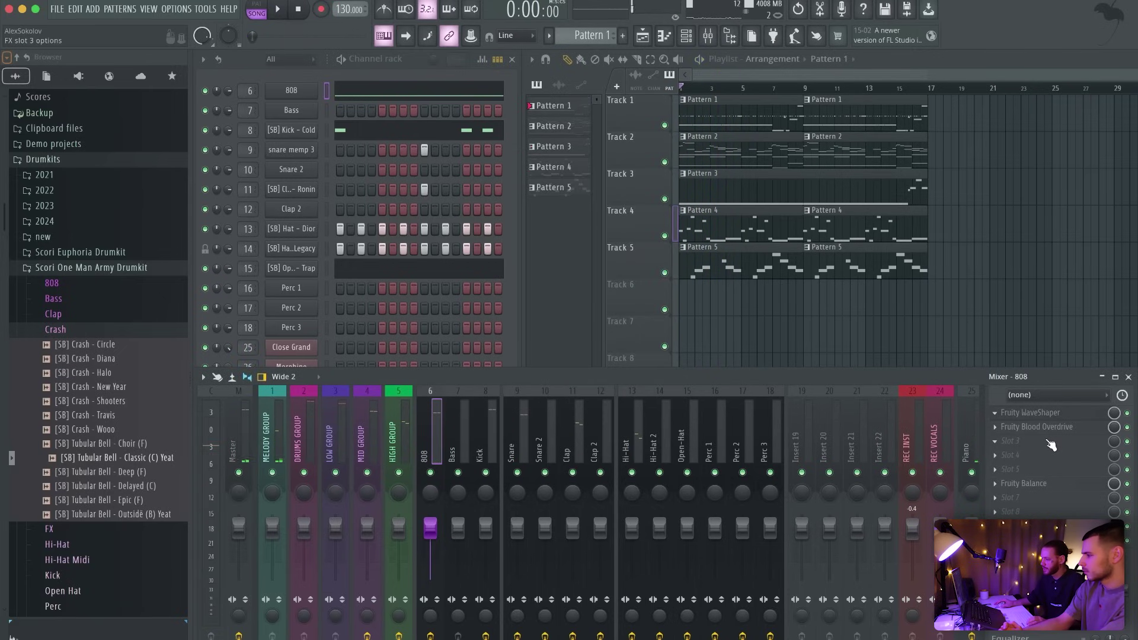
pyautogui.click(1051, 443)
pyautogui.moveTo(987, 411)
pyautogui.click(1048, 368)
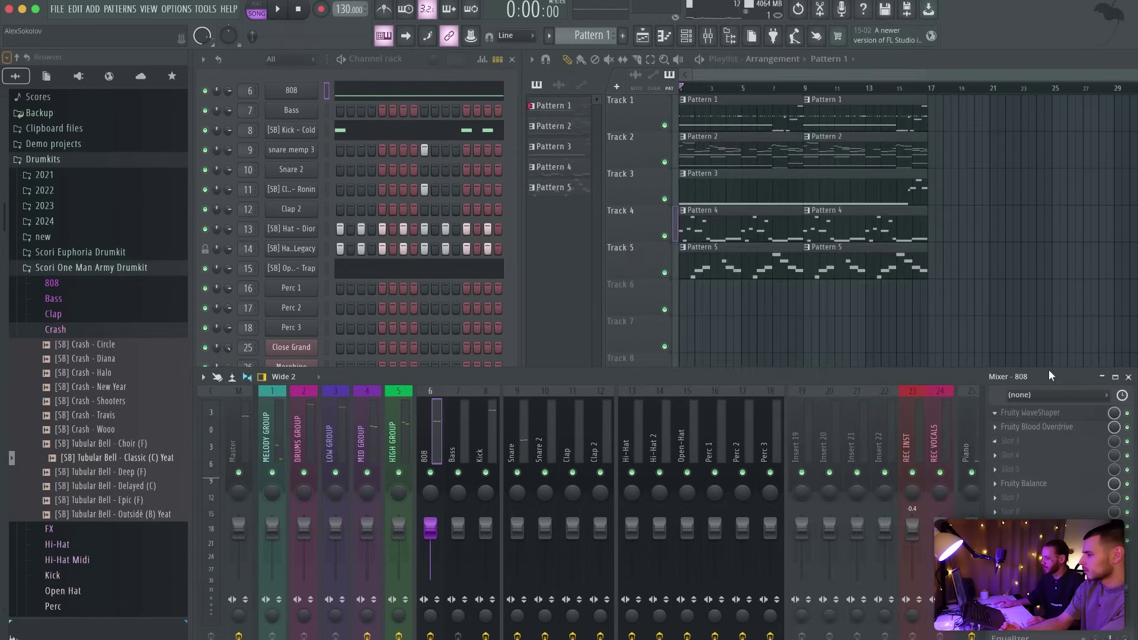
pyautogui.click(1049, 435)
pyautogui.click(831, 362)
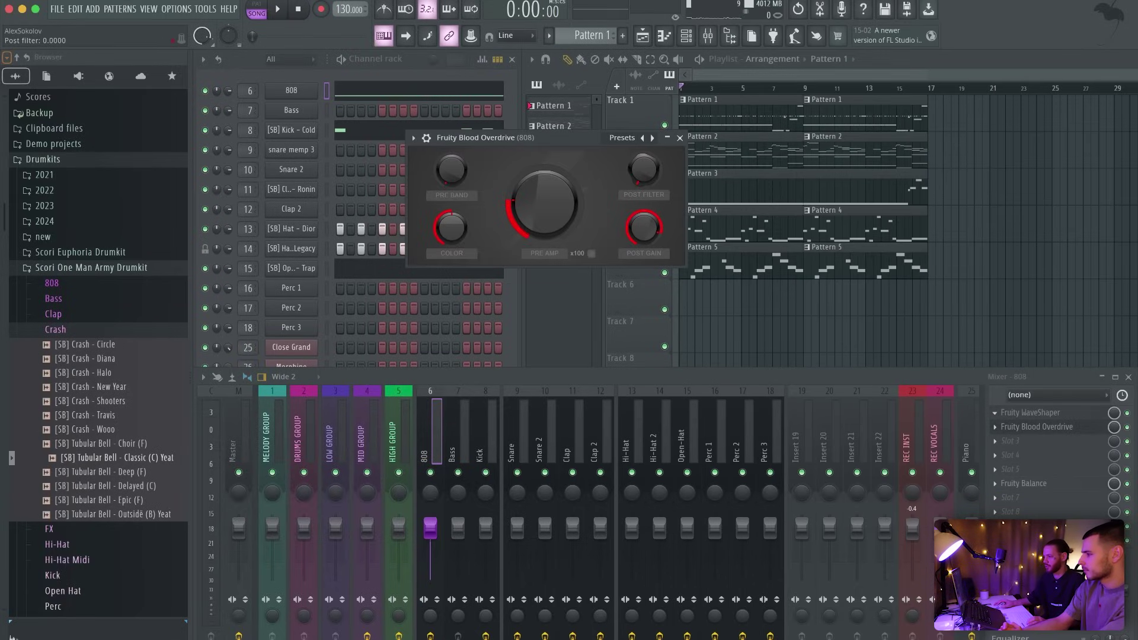
pyautogui.click(680, 139)
# Step: Add Fruity parametric EQ 2 to the 808 track's third slot and make band 7 a low pass with Steep 8 order
pyautogui.click(1055, 443)
pyautogui.moveTo(1016, 411)
pyautogui.click(942, 151)
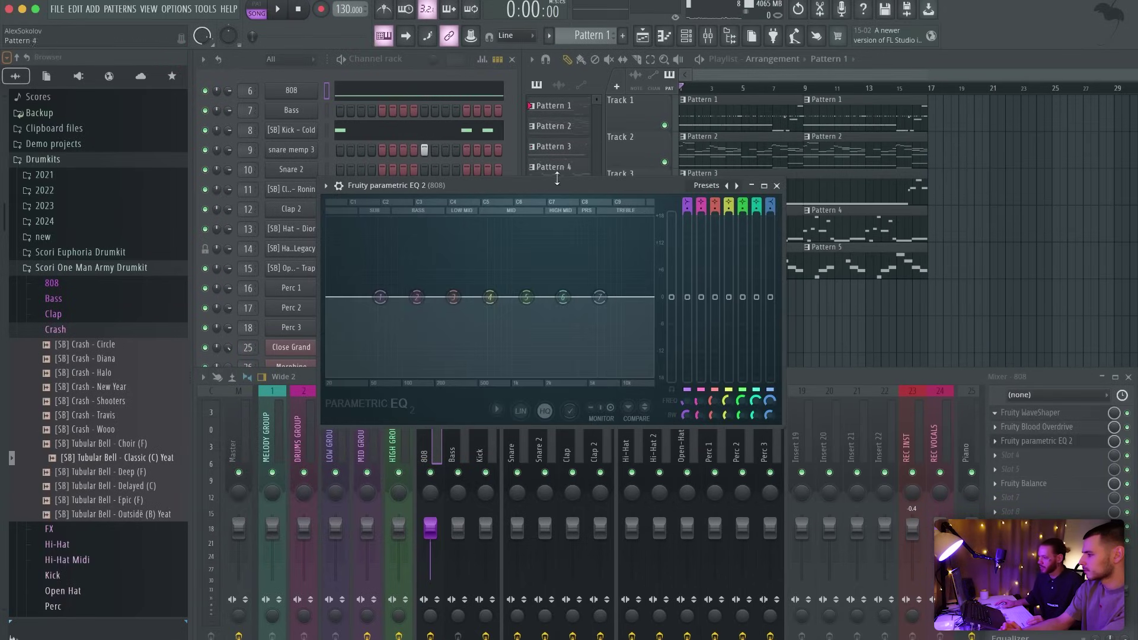
pyautogui.moveTo(552, 179); pyautogui.dragTo(511, 125)
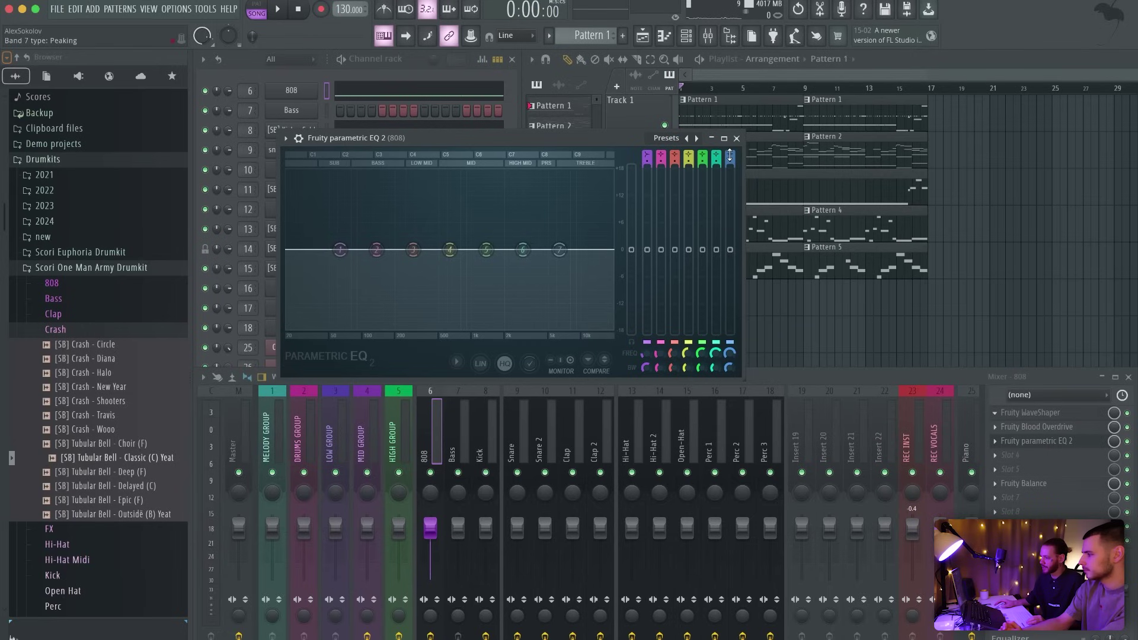
pyautogui.scroll(-2, 730, 155)
pyautogui.scroll(2, 729, 155)
pyautogui.press('super+s')
pyautogui.scroll(-6, 730, 155)
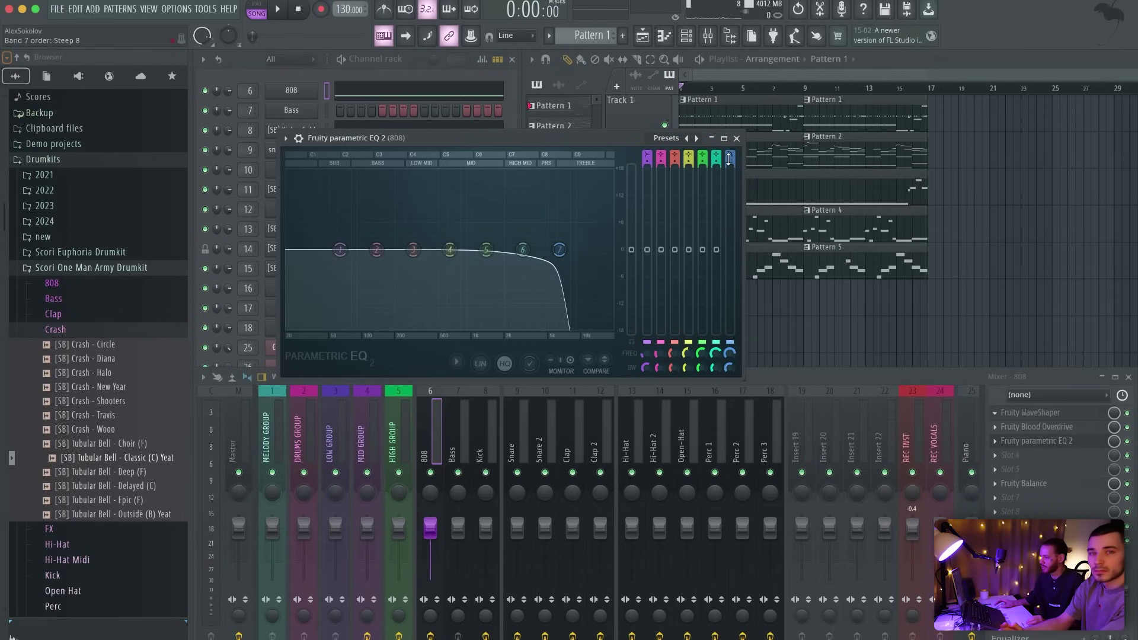
pyautogui.scroll(-3, 730, 370)
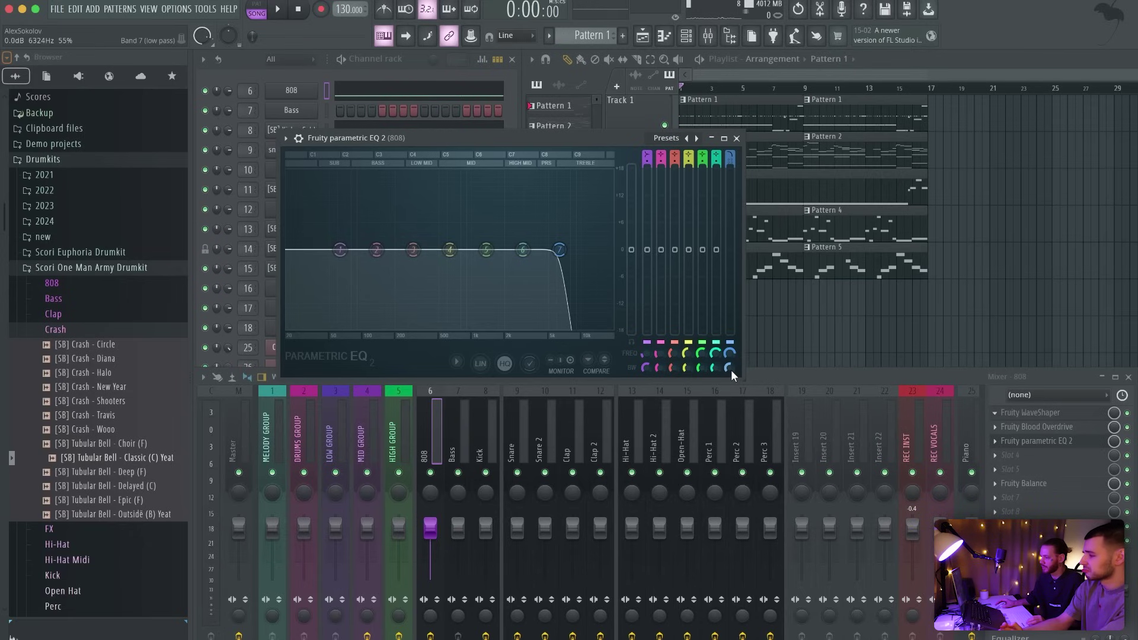
# Step: Lower the frequency of the 808 EQ's band 7 low pass to about 2346 Hz during playback
pyautogui.press('space')
pyautogui.moveTo(730, 354); pyautogui.dragTo(731, 375)
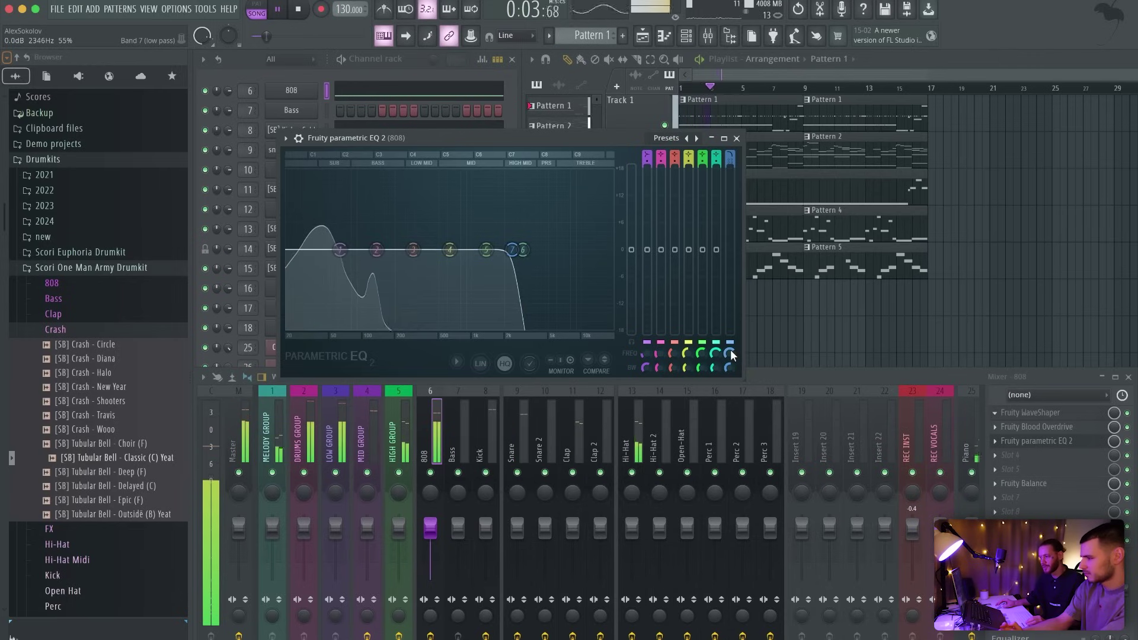
pyautogui.press('space')
# Step: Boost band 5 of the 808's EQ by about 4.3 dB at 1040 Hz, audition it and close the EQ
pyautogui.moveTo(486, 249); pyautogui.dragTo(473, 230)
pyautogui.press('space')
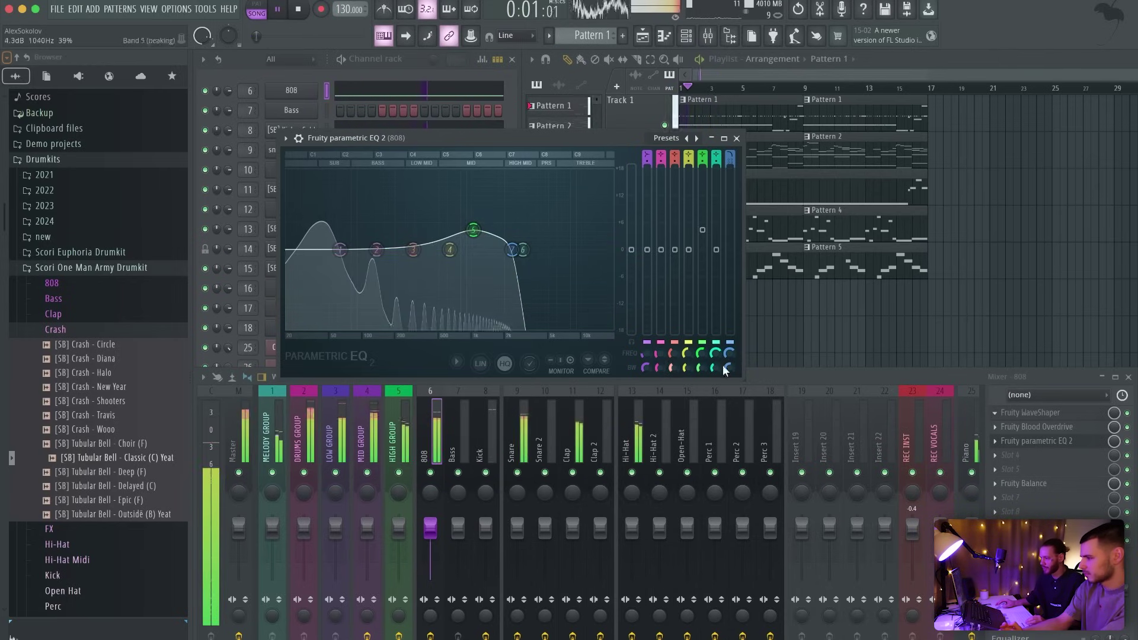
pyautogui.click(737, 138)
pyautogui.press('space')
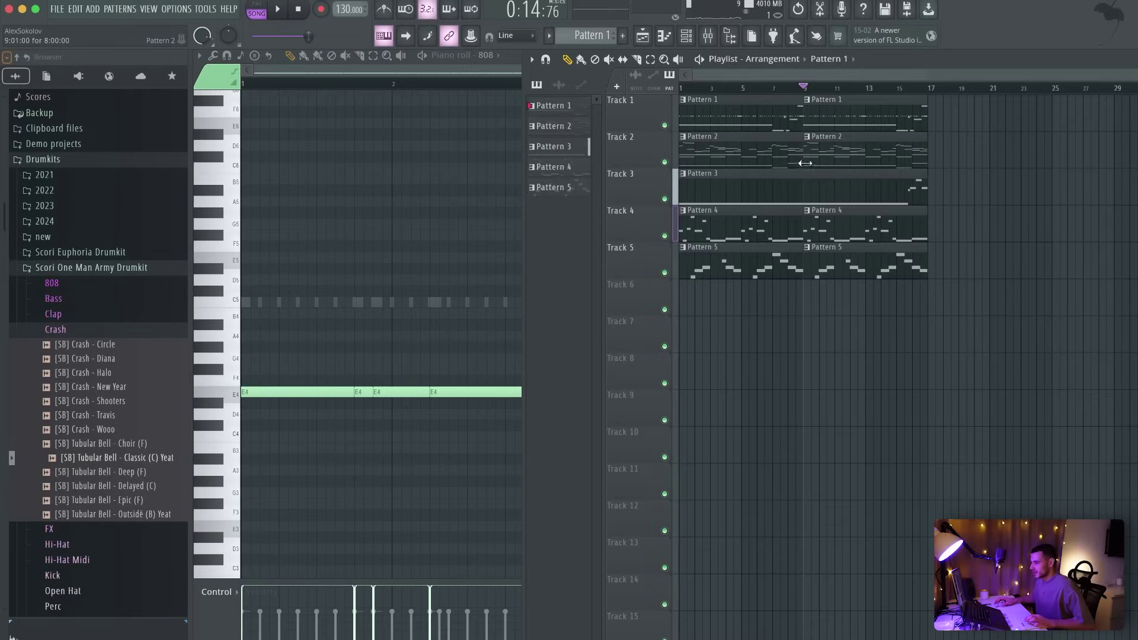
# Step: Review the Choir Ahh notes in the piano roll, close the choir's Hyper Chorus and return to the playlist
pyautogui.doubleClick(830, 143)
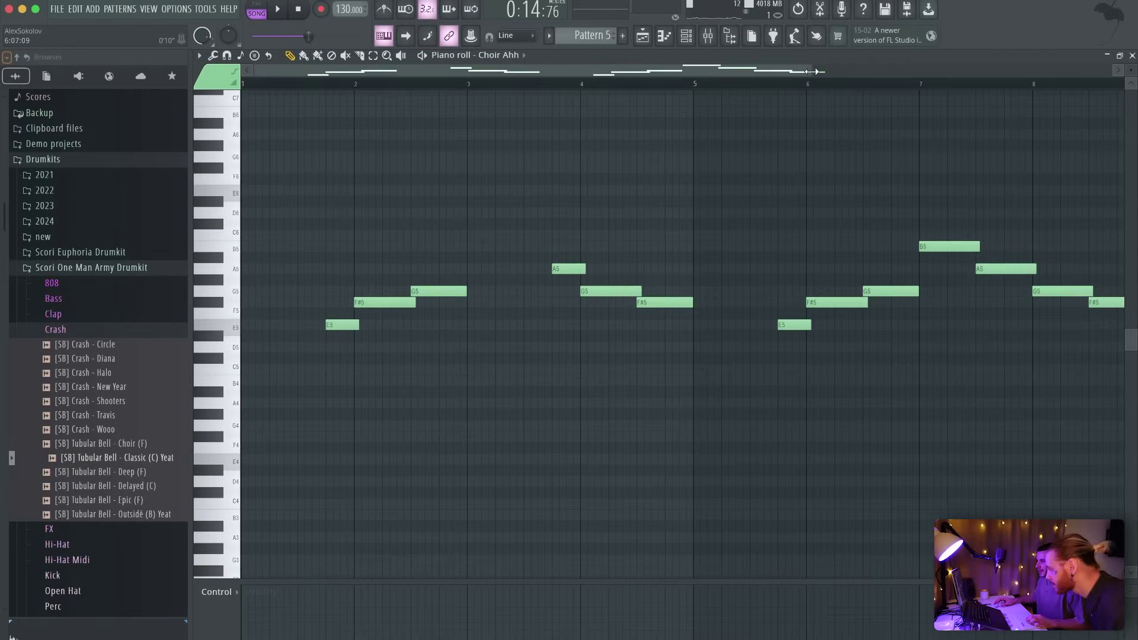
pyautogui.scroll(-2, 908, 77)
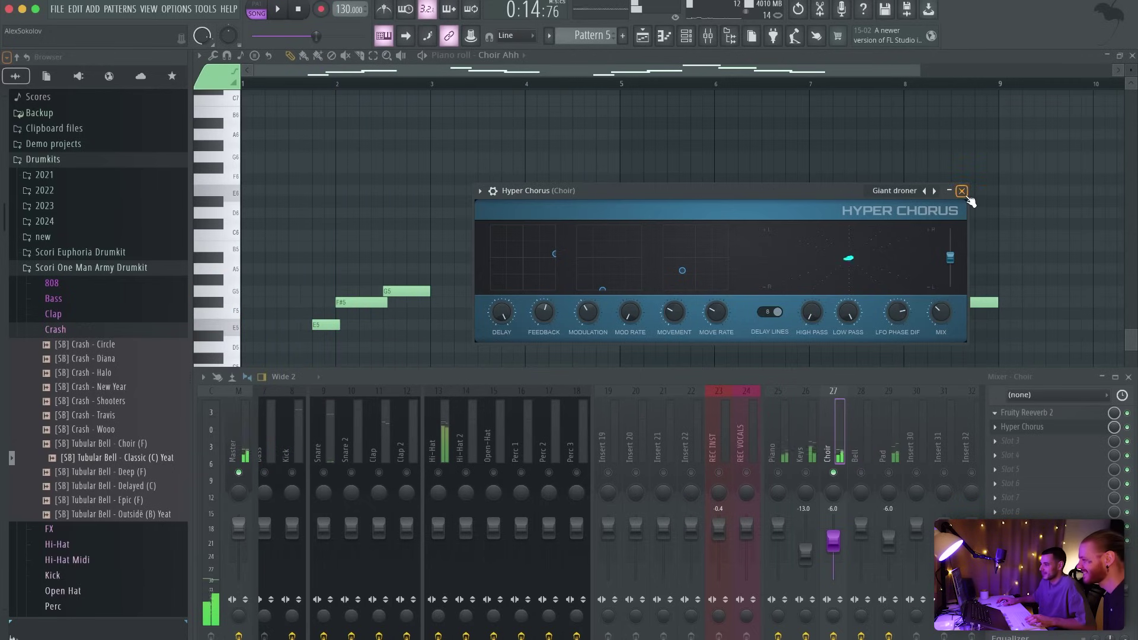
pyautogui.click(962, 191)
pyautogui.press('F5')
# Step: Collapse the current drum kit and open Smock SB Drum Kit Vol.1 in the 2024 / 02 FEBRUARY drumkits folder
pyautogui.click(130, 269)
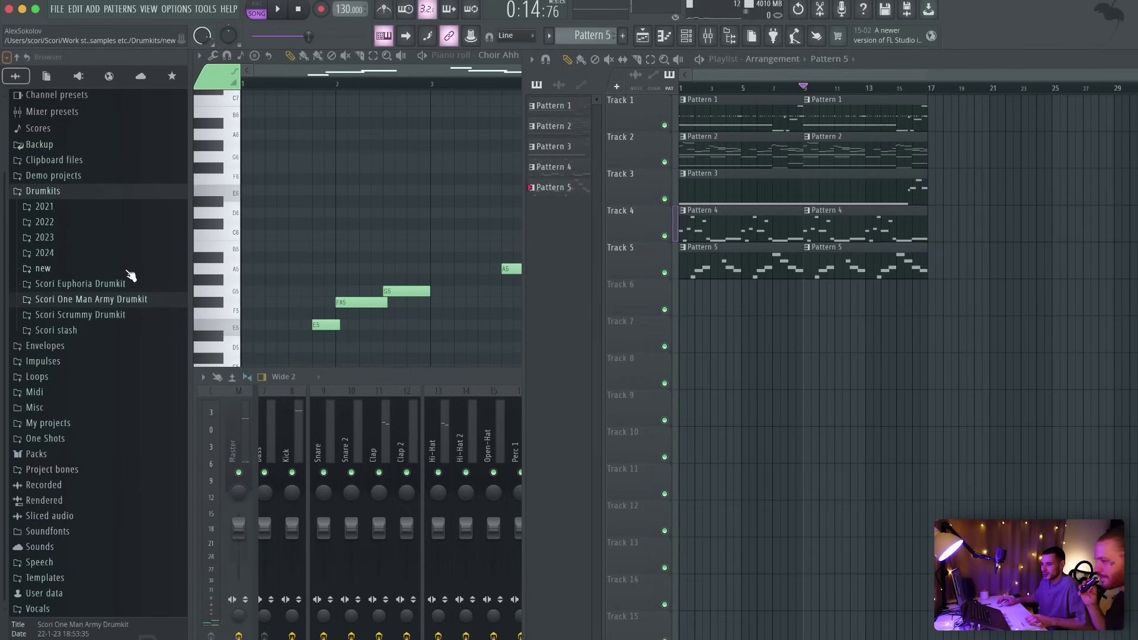
pyautogui.click(72, 254)
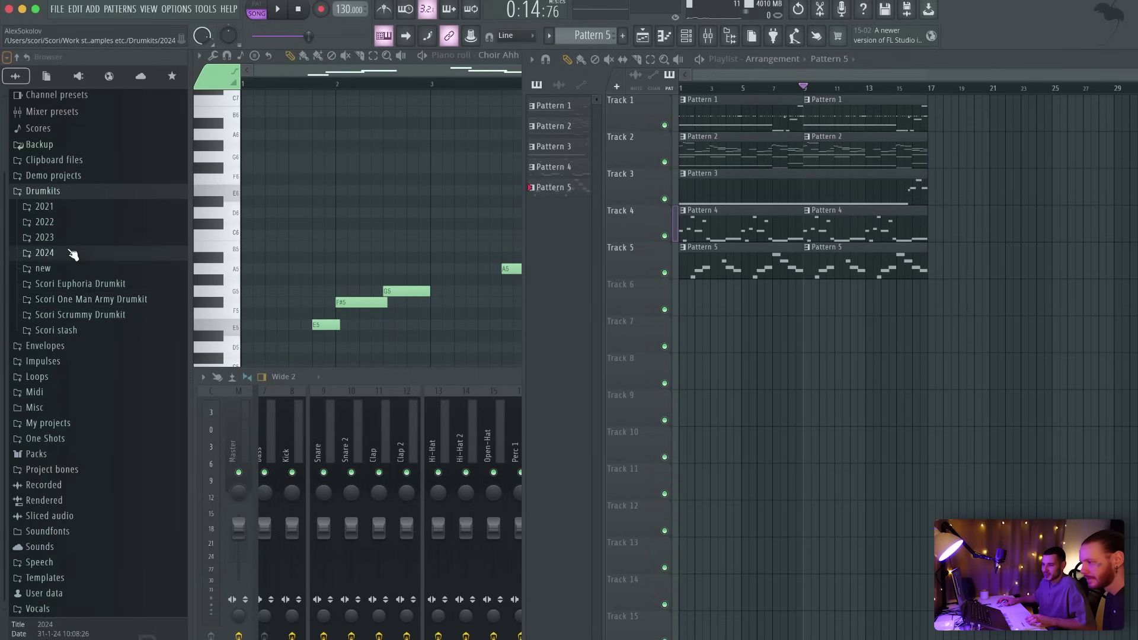
pyautogui.click(84, 337)
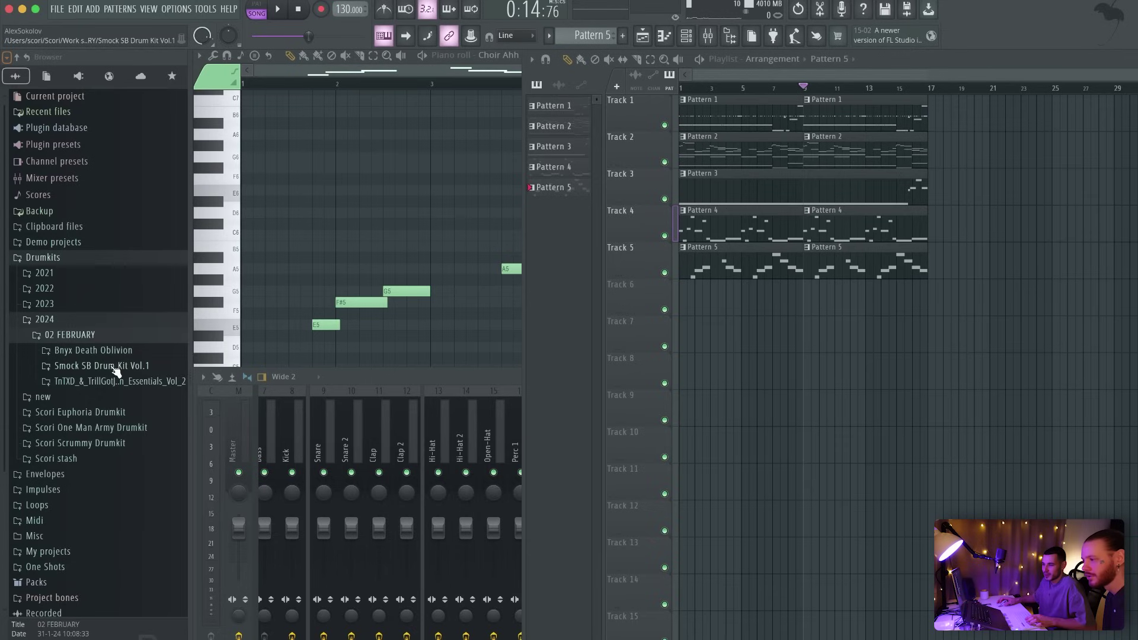
pyautogui.click(116, 367)
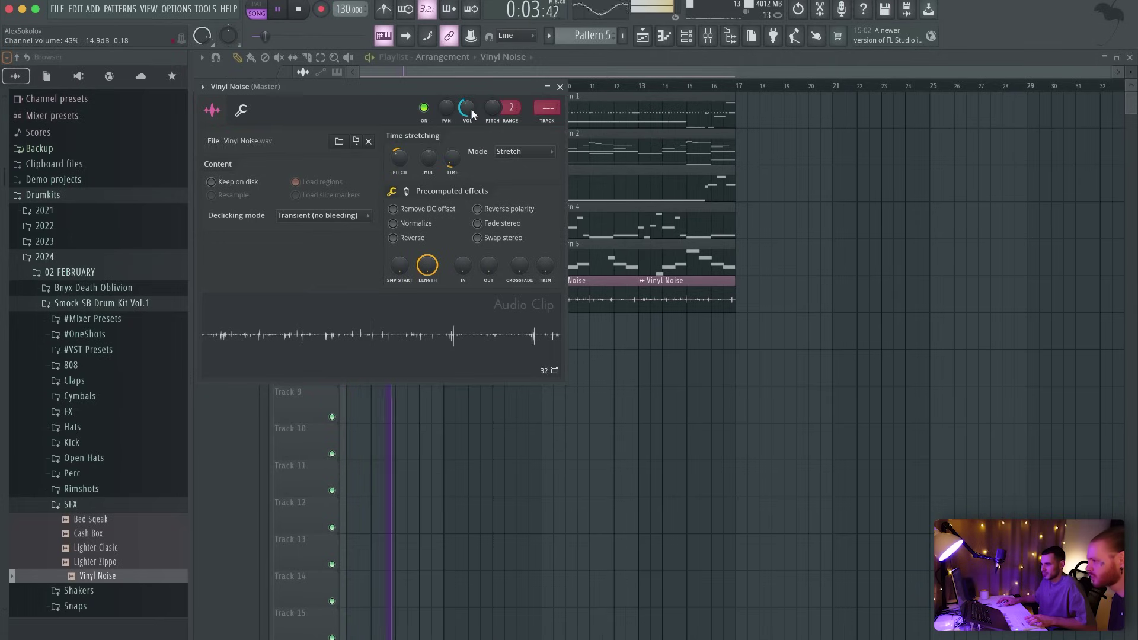
# Step: Lower the Vinyl Noise audio clip's volume to about 43% during playback, close its settings and stop playback
pyautogui.scroll(-3, 471, 108)
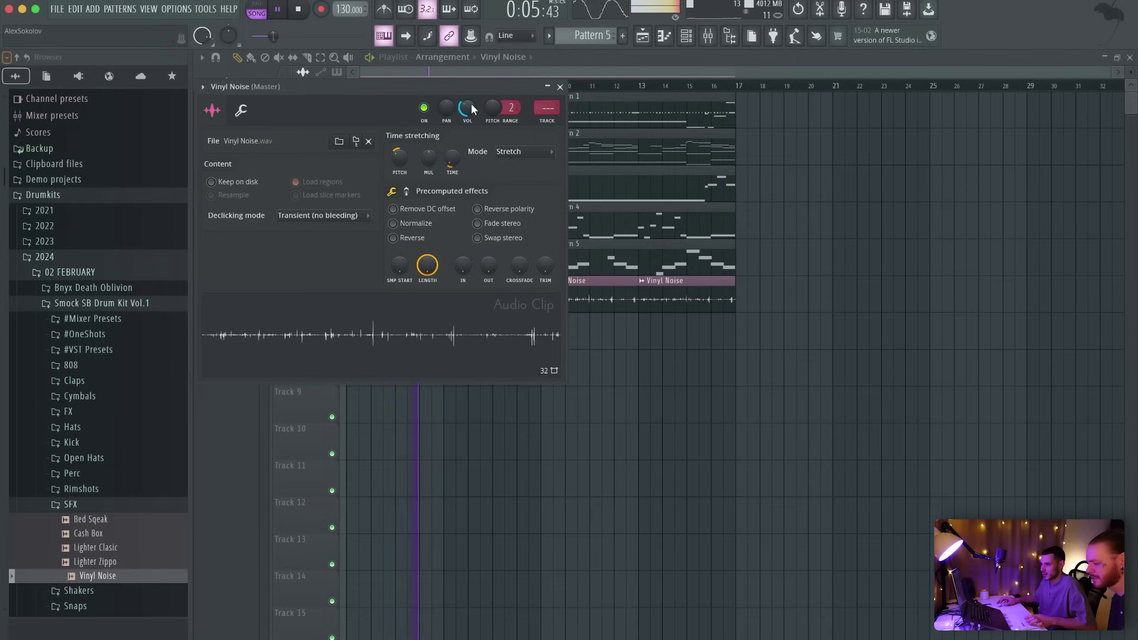
pyautogui.click(560, 87)
pyautogui.press('space')
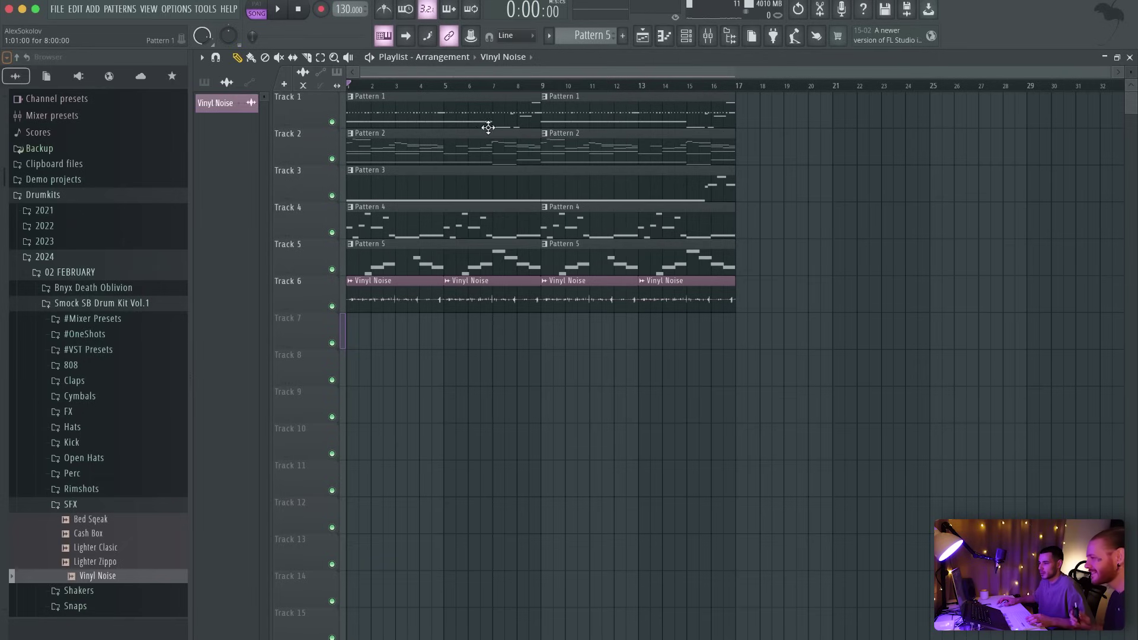
# Step: Move both Pattern 1 clips on Track 1 to start at bar 17 and delete the first Pattern 4 clip on Track 4
pyautogui.moveTo(778, 108)
pyautogui.mouseDown()
pyautogui.moveTo(409, 115)
pyautogui.moveTo(767, 111)
pyautogui.moveTo(793, 121)
pyautogui.mouseUp()
pyautogui.click(808, 250)
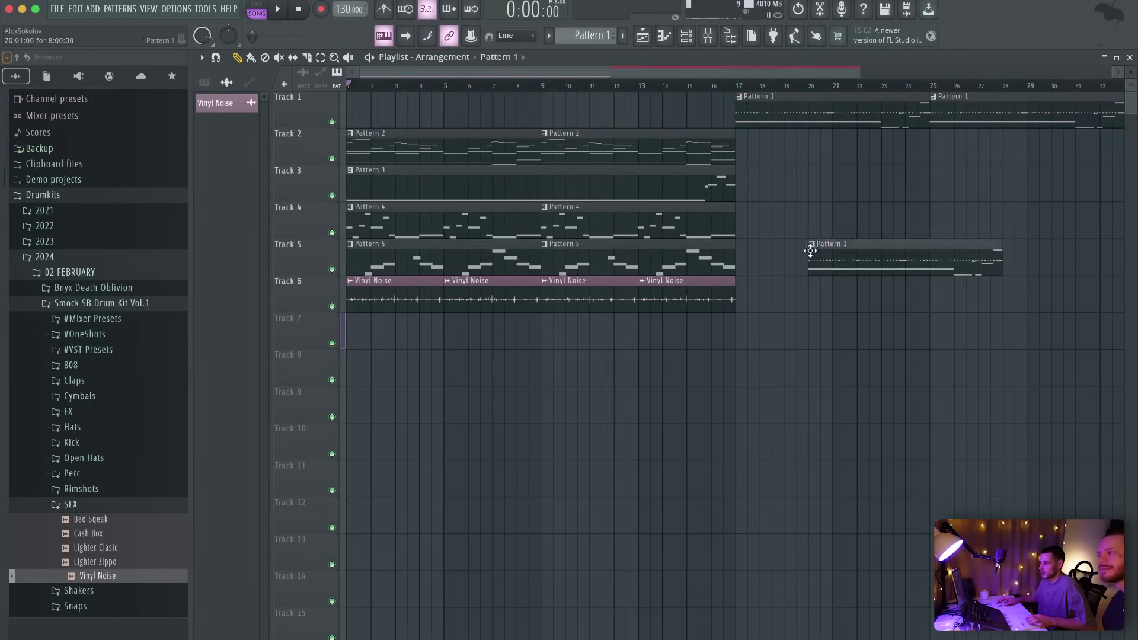
pyautogui.rightClick(809, 251)
pyautogui.press('space')
pyautogui.press('space')
pyautogui.rightClick(486, 216)
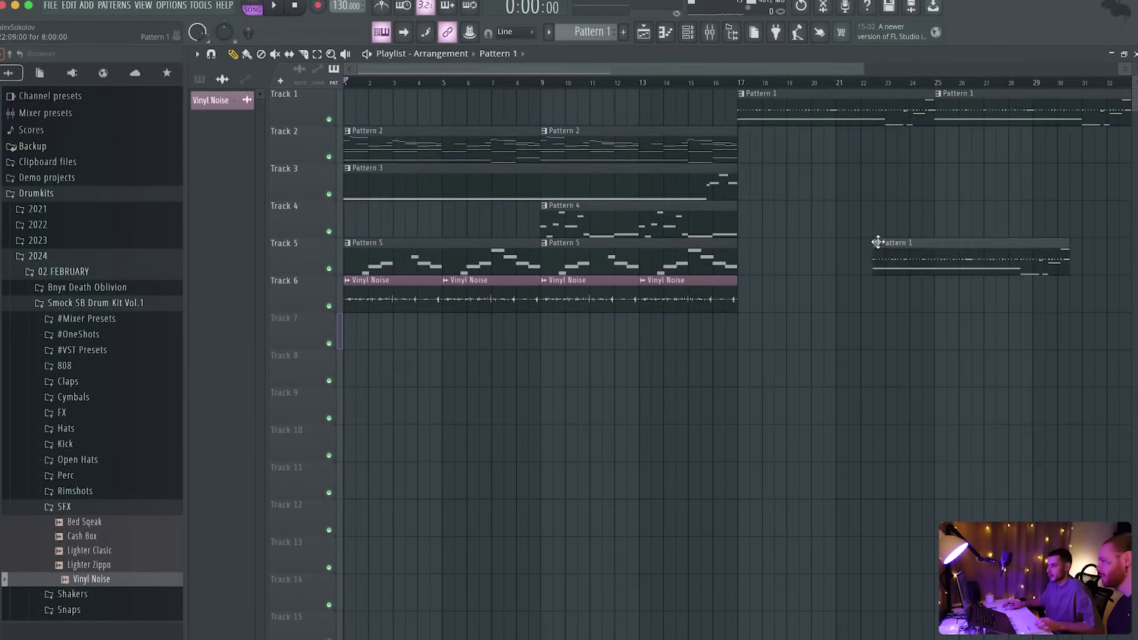
pyautogui.click(199, 55)
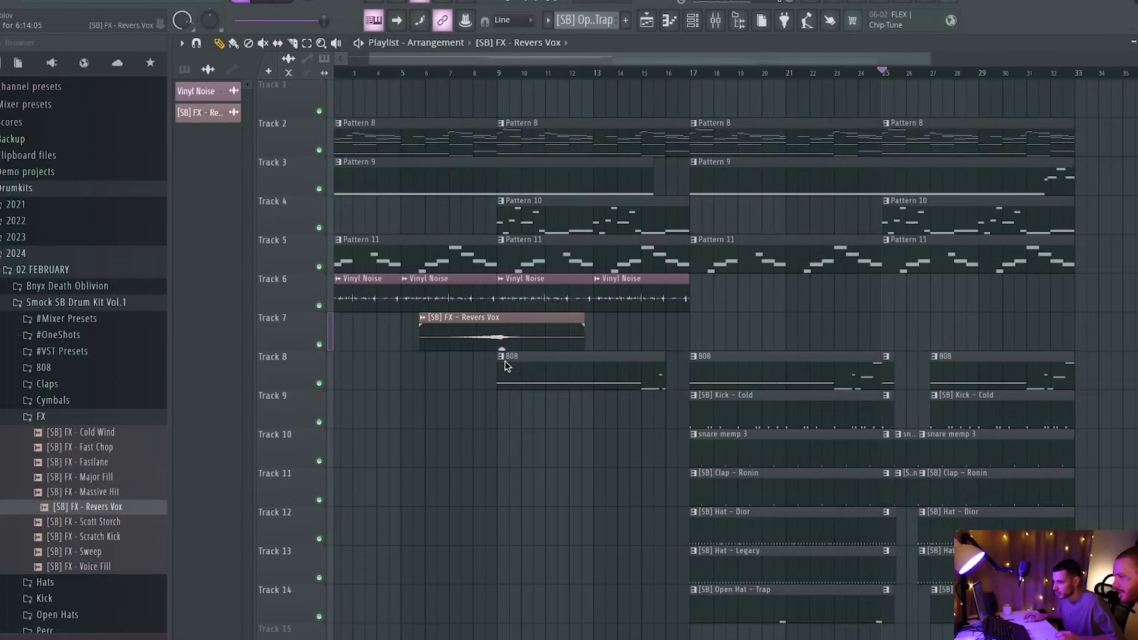
# Step: Audition the [SB] FX - Revers Vox clip on Track 7 and nudge it slightly earlier around the bar 9 transition
pyautogui.scroll(4, 504, 365)
pyautogui.scroll(7, 491, 58)
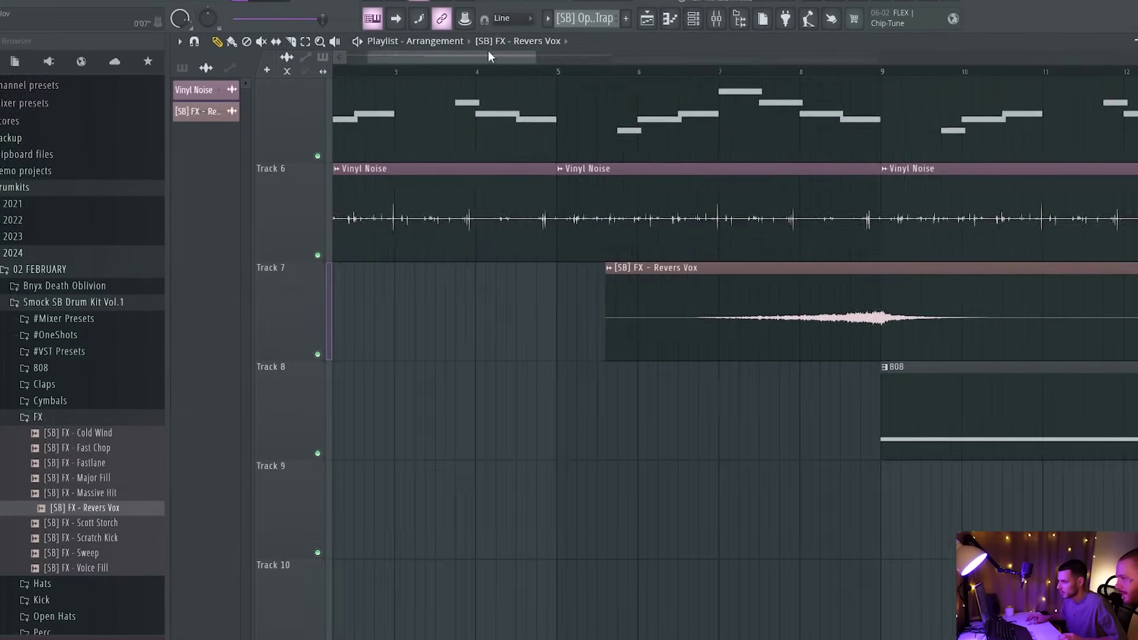
pyautogui.moveTo(498, 60); pyautogui.dragTo(492, 59)
pyautogui.click(396, 71)
pyautogui.press('space')
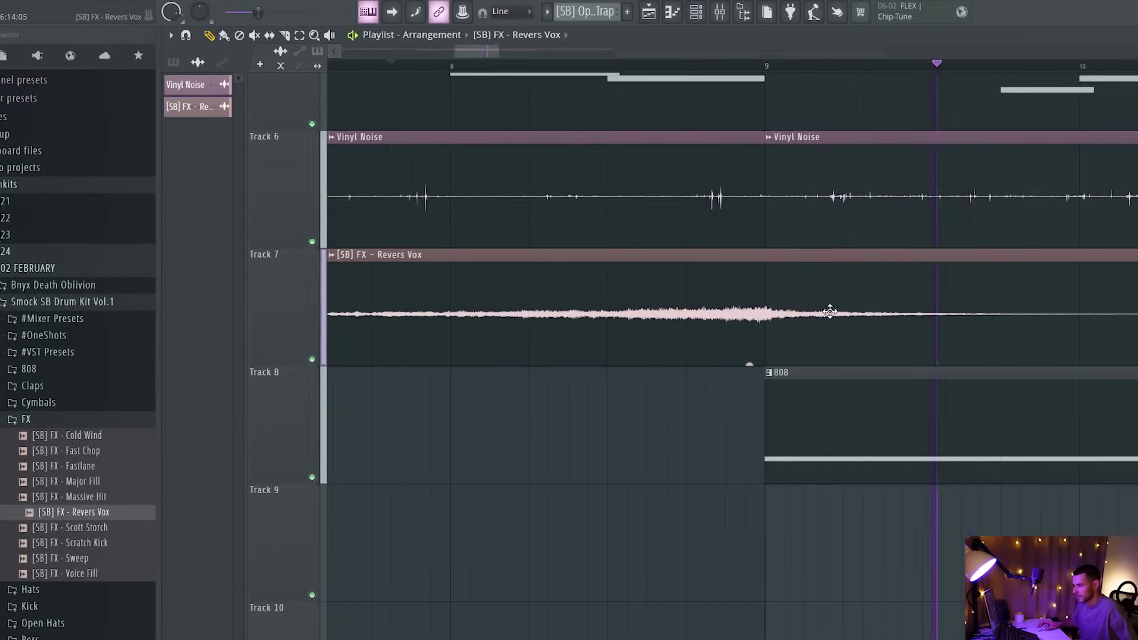
pyautogui.press('space')
pyautogui.scroll(-7, 533, 58)
pyautogui.scroll(5, 612, 247)
pyautogui.moveTo(846, 415); pyautogui.dragTo(780, 419)
pyautogui.press('space')
# Step: Check the volume in the [SB] FX - Revers Vox clip's settings during playback and close them
pyautogui.scroll(-4, 652, 368)
pyautogui.doubleClick(436, 359)
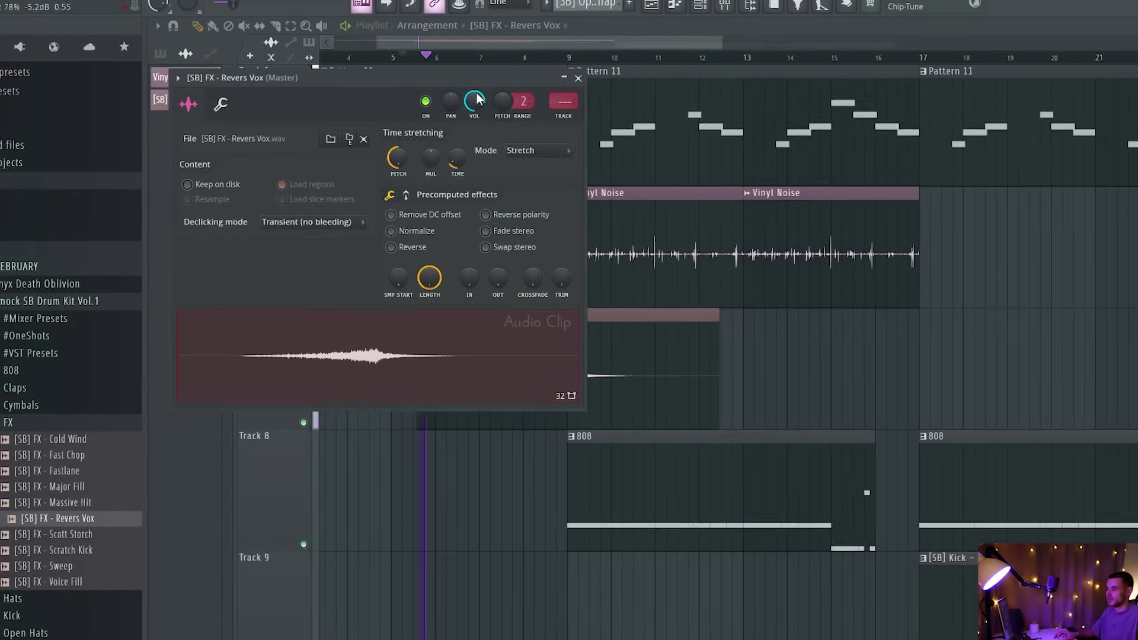
pyautogui.click(578, 82)
pyautogui.scroll(-4, 651, 212)
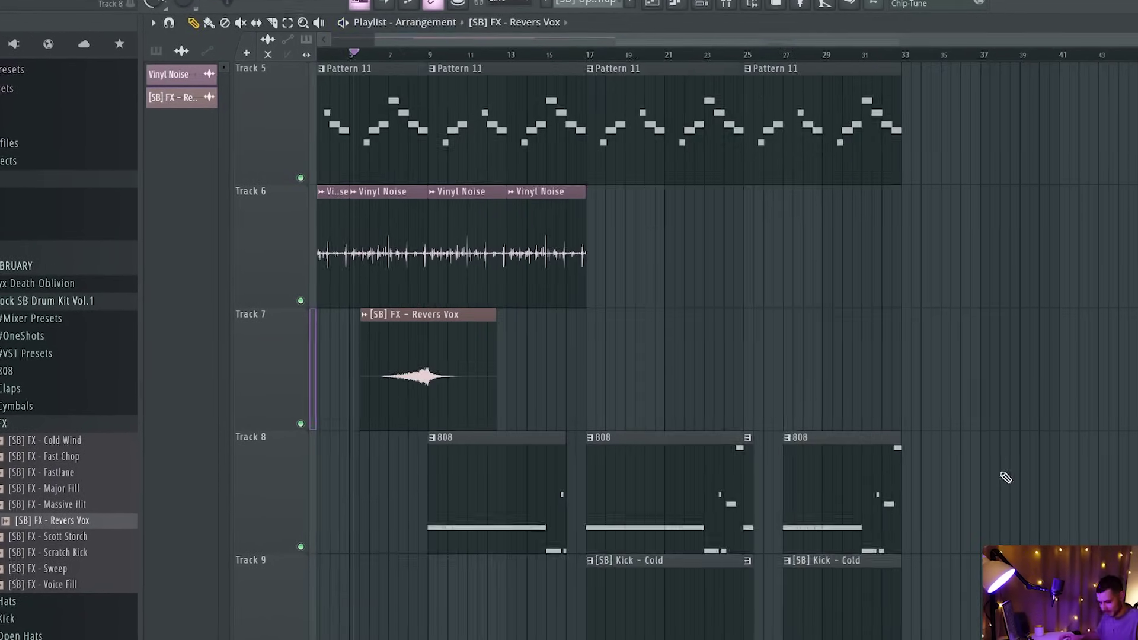
# Step: Free Track 8 by moving the 808 and drum clips down one track and place [SB] Perc - Triangle Shooters 2 there at bar 9
pyautogui.scroll(-3, 1003, 475)
pyautogui.moveTo(1032, 63); pyautogui.dragTo(462, 533)
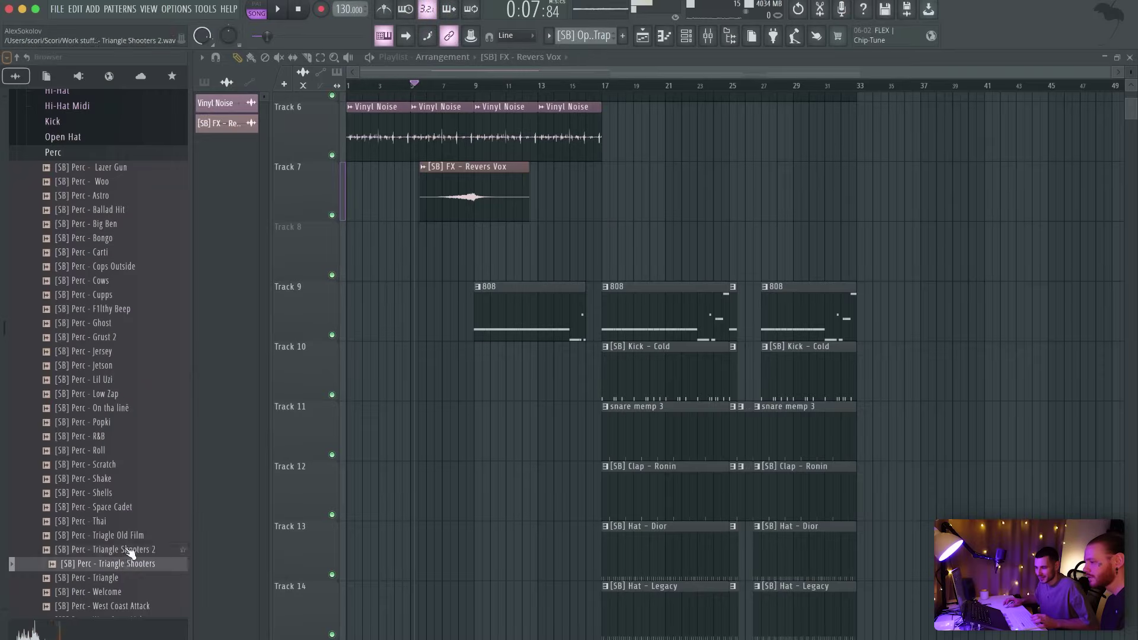
pyautogui.click(133, 550)
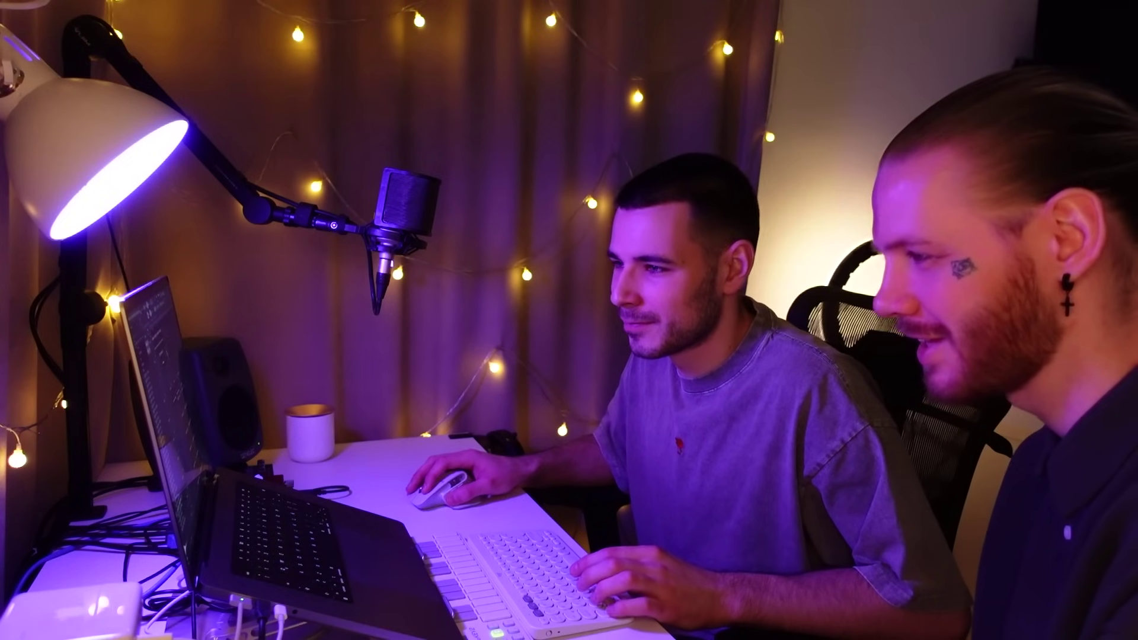
pyautogui.moveTo(128, 552); pyautogui.dragTo(478, 249)
pyautogui.press('space')
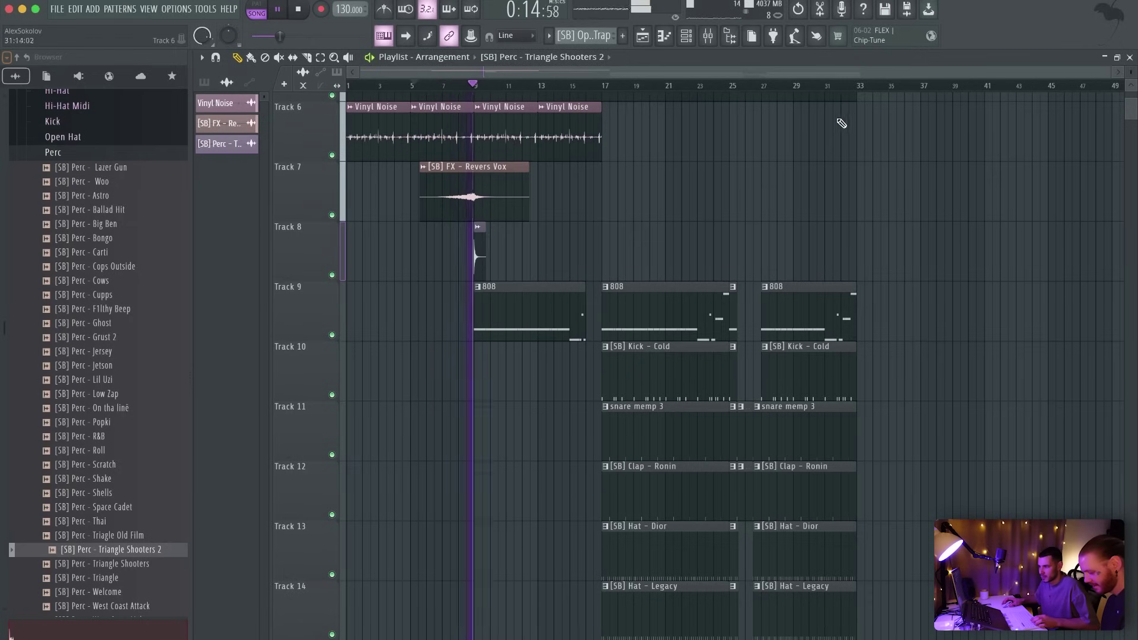
# Step: Place [SB] Crash - Halo on Track 8 at bar 9, lower its pitch and reduce the clip's level by 1.2 dB
pyautogui.moveTo(1106, 74); pyautogui.dragTo(1095, 73)
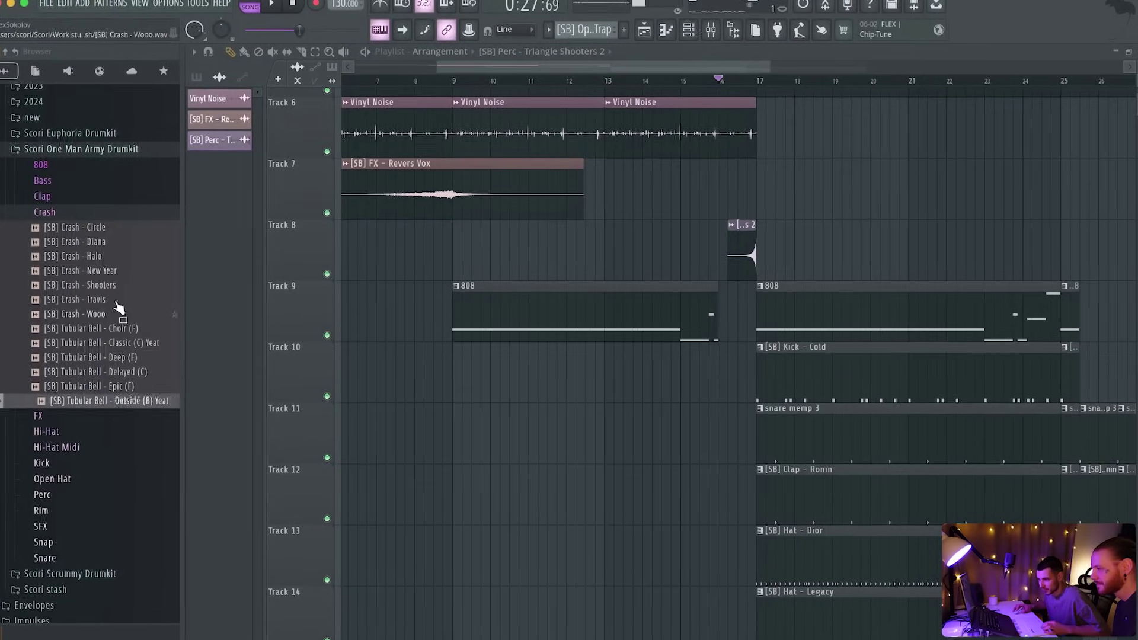
pyautogui.click(99, 257)
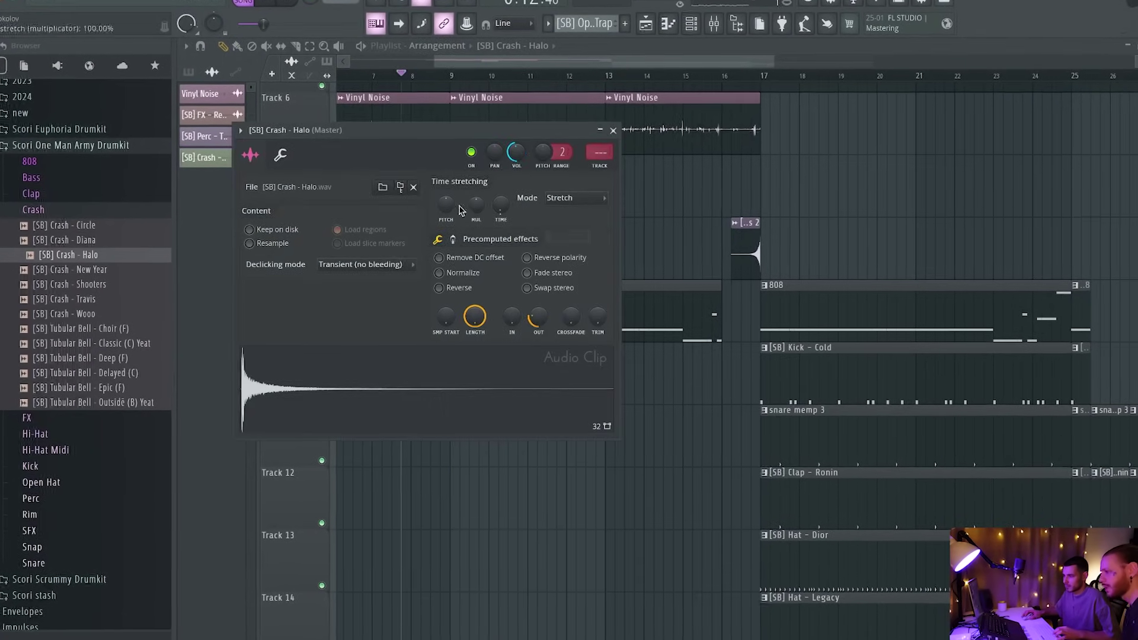
pyautogui.moveTo(449, 206); pyautogui.dragTo(449, 228)
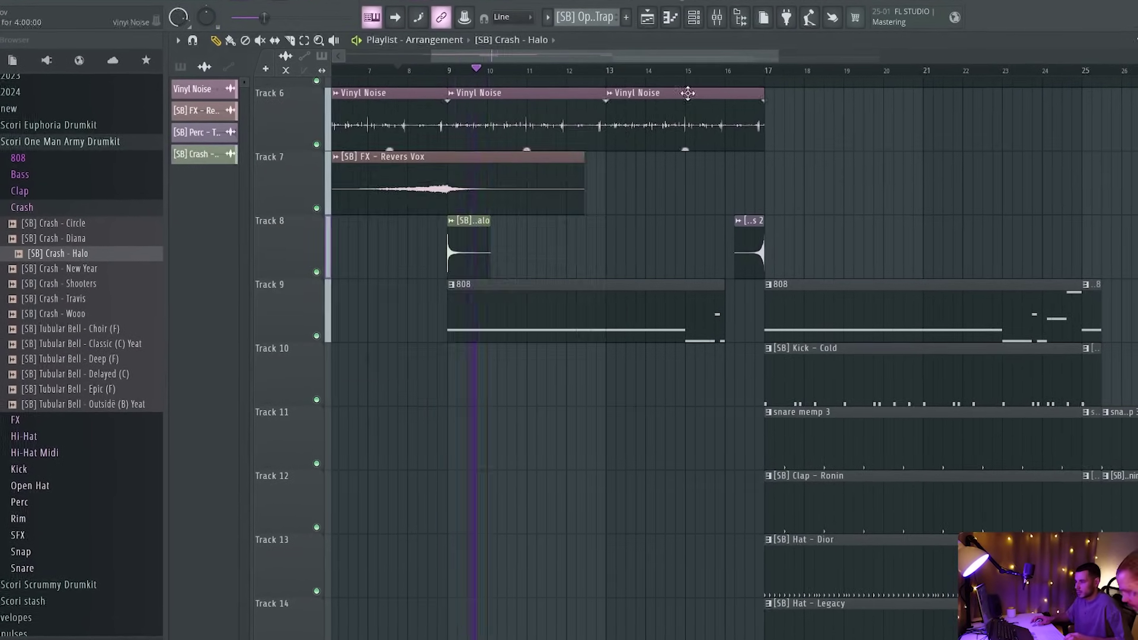
pyautogui.moveTo(825, 275); pyautogui.dragTo(826, 282)
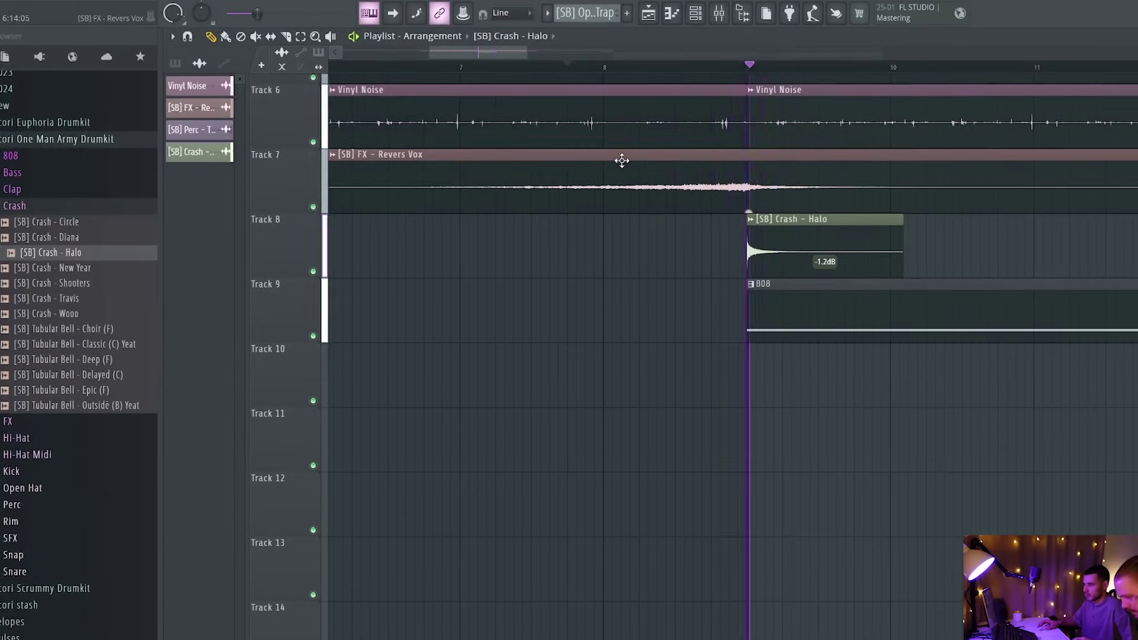
# Step: Copy the Pattern 8, 9 and 11, 808 and drum clips to bar 33, with another Pattern 8 at bar 41 on Track 2
pyautogui.moveTo(430, 52); pyautogui.dragTo(341, 52)
pyautogui.moveTo(528, 52); pyautogui.dragTo(1019, 52)
pyautogui.scroll(-5, 976, 198)
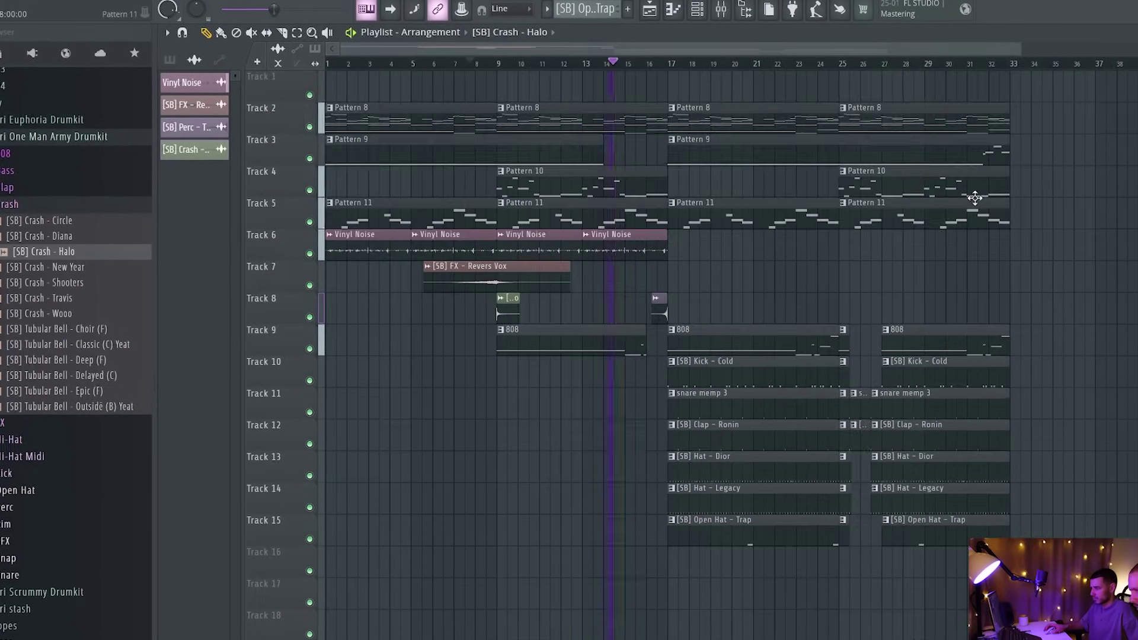
pyautogui.scroll(1, 972, 196)
pyautogui.moveTo(828, 140); pyautogui.dragTo(735, 590)
pyautogui.moveTo(735, 591); pyautogui.dragTo(1086, 598)
pyautogui.moveTo(883, 45); pyautogui.dragTo(1025, 45)
pyautogui.click(1029, 109)
pyautogui.rightClick(1029, 109)
pyautogui.click(859, 112)
pyautogui.click(952, 115)
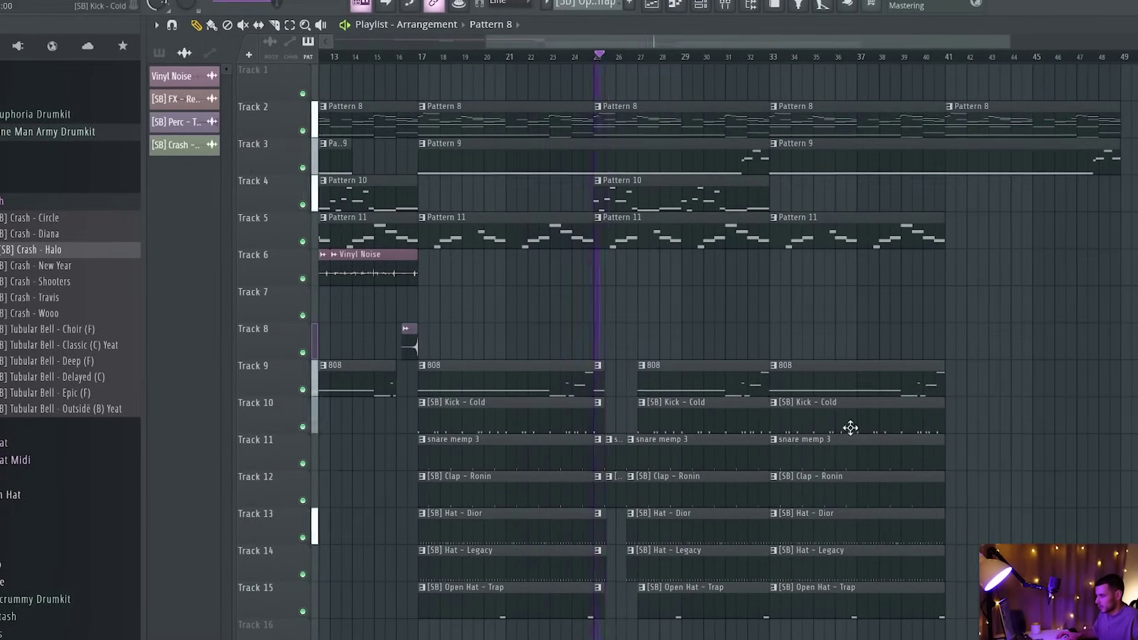
# Step: Thin out the drums from bar 33 by removing the kick and open hat clips, and reposition the short Pattern 11 slice near bar 40
pyautogui.moveTo(851, 427); pyautogui.dragTo(829, 602)
pyautogui.moveTo(771, 607); pyautogui.dragTo(802, 609)
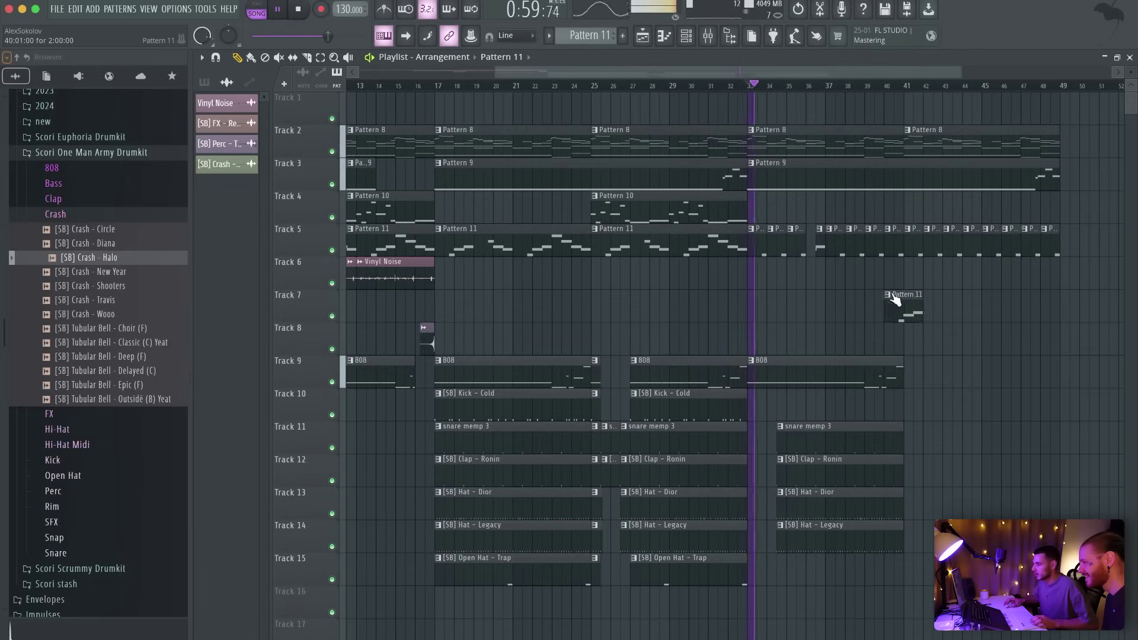
pyautogui.click(893, 296)
pyautogui.click(882, 267)
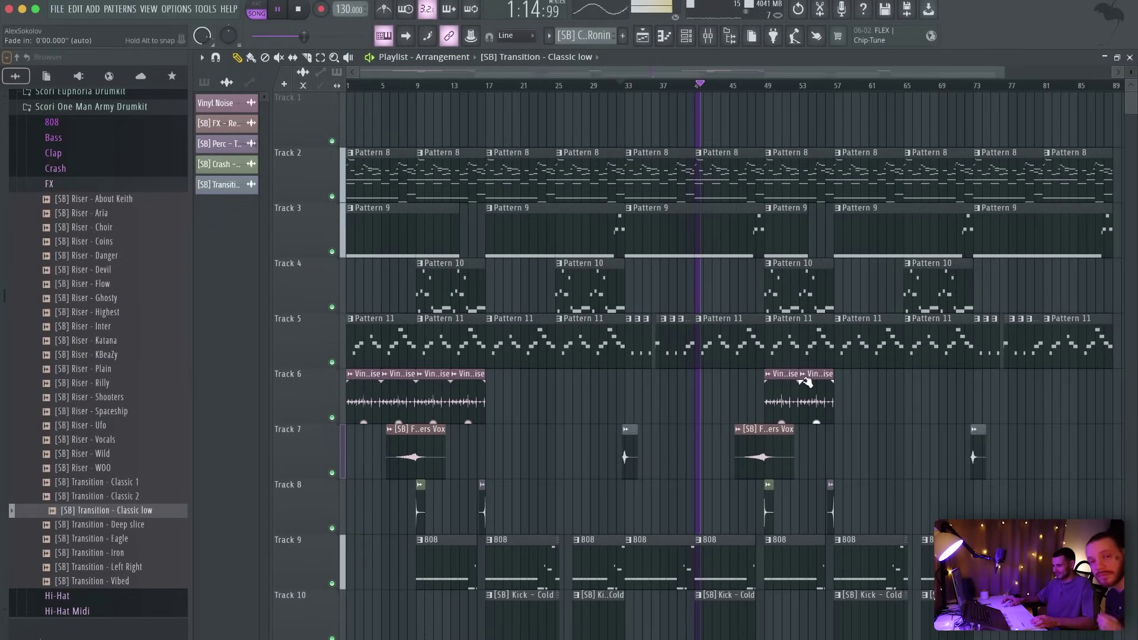
pyautogui.scroll(-1, 794, 394)
pyautogui.scroll(3, 793, 394)
pyautogui.scroll(-5, 795, 395)
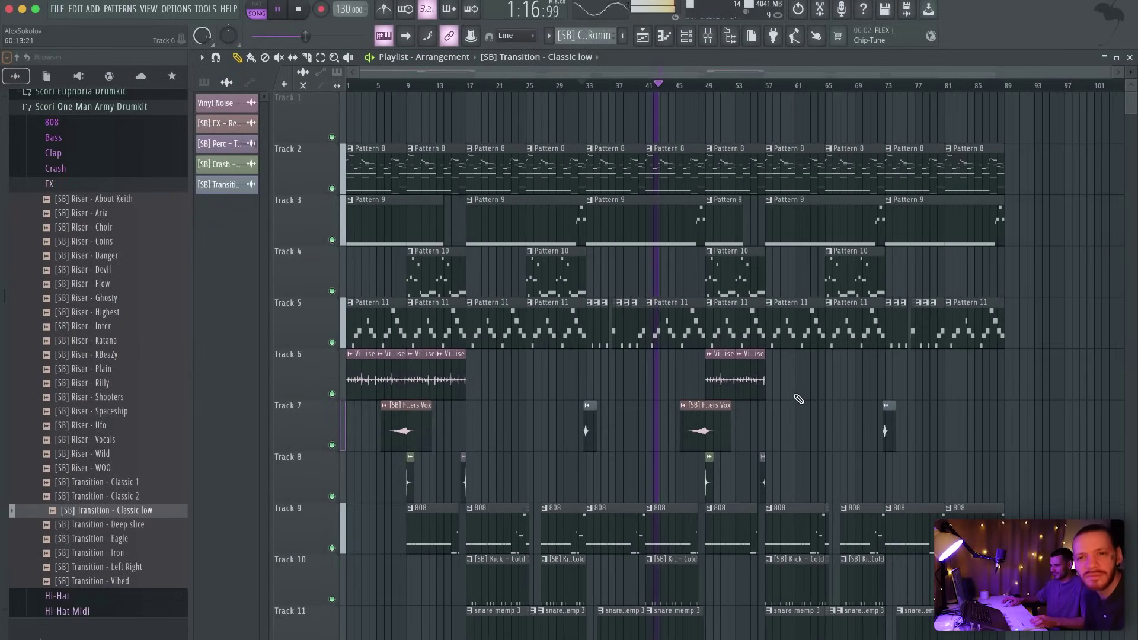
pyautogui.scroll(-3, 798, 401)
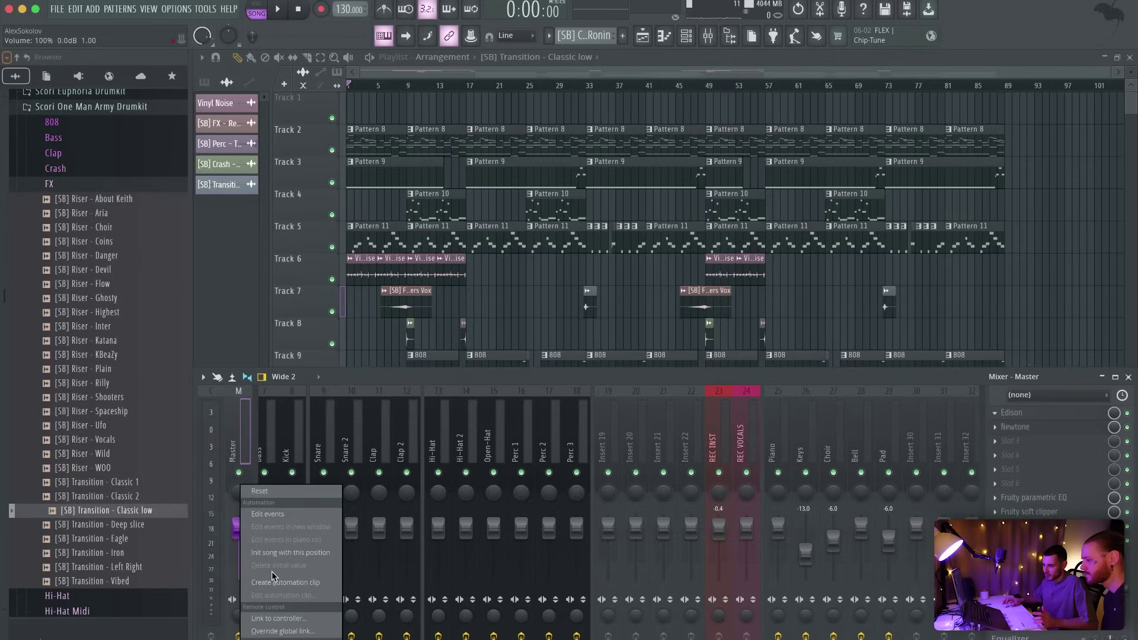
# Step: Create an automation clip for the Master volume and copy its first point's value onto the point near bar 73
pyautogui.click(273, 580)
pyautogui.click(1128, 378)
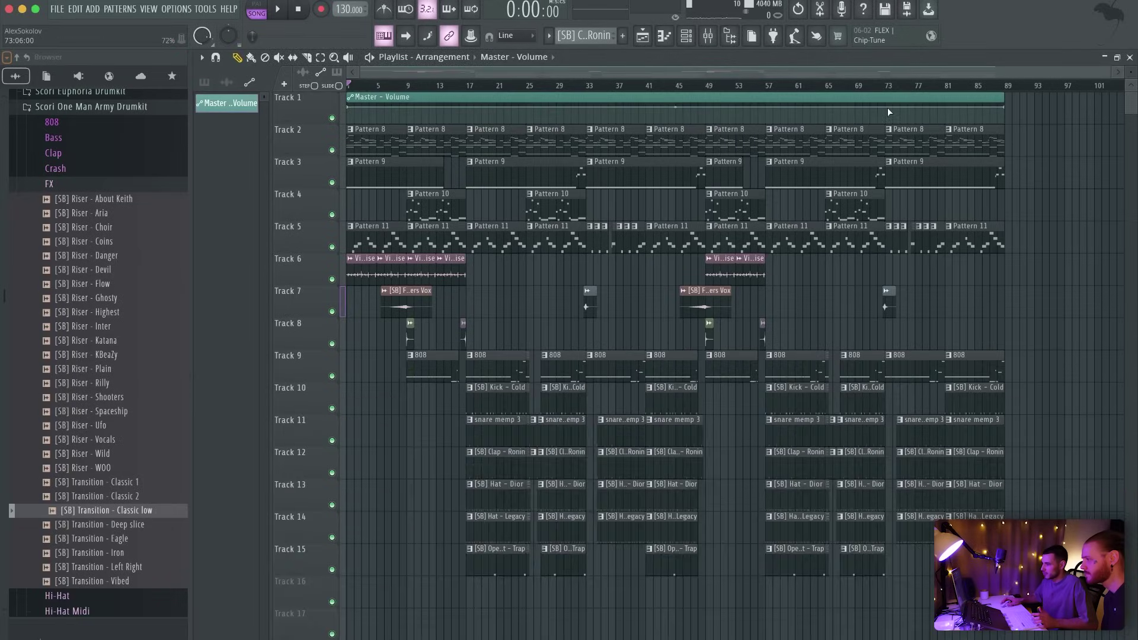
pyautogui.rightClick(351, 109)
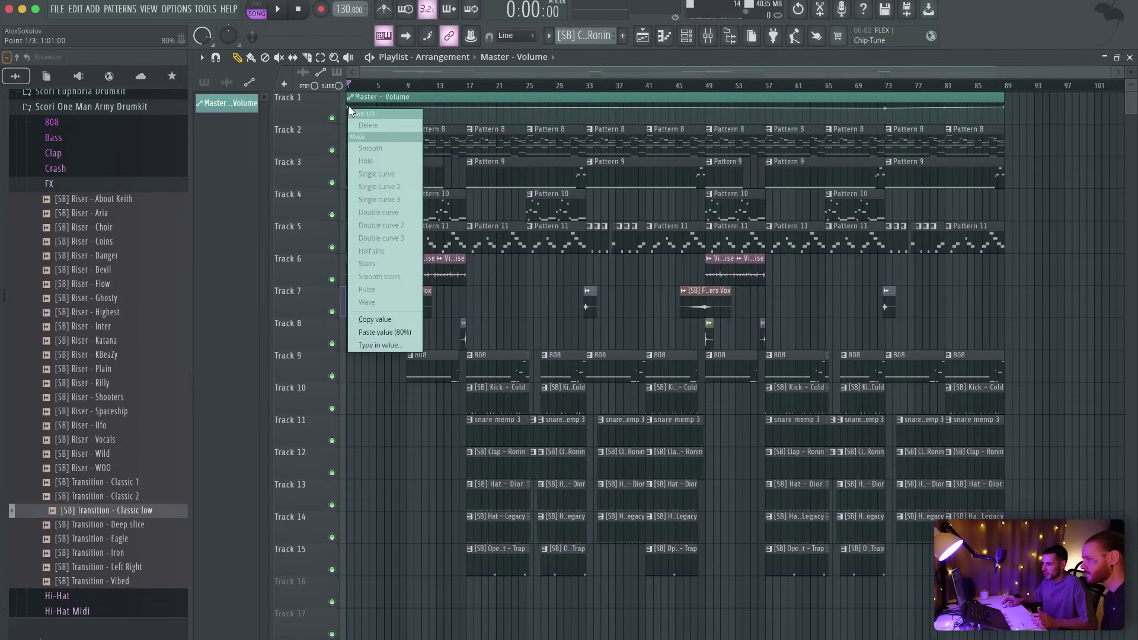
pyautogui.click(390, 325)
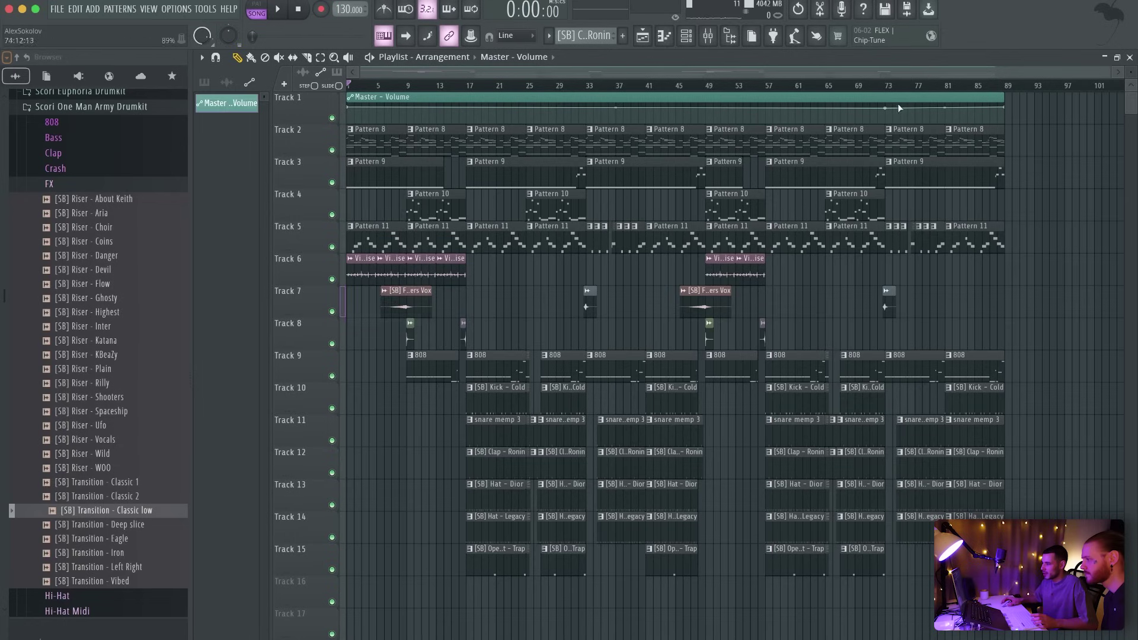
pyautogui.rightClick(893, 109)
pyautogui.click(922, 333)
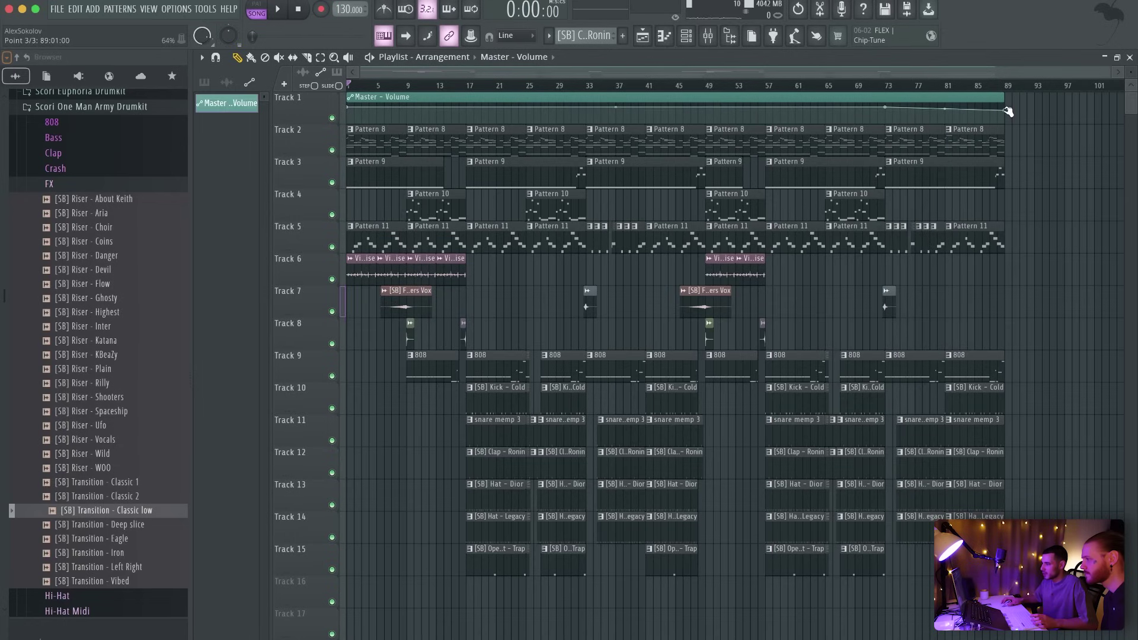
# Step: Extend the Master - Volume clip to bar 97 and paste the copied value onto the point at bar 89
pyautogui.moveTo(1003, 100); pyautogui.dragTo(1066, 100)
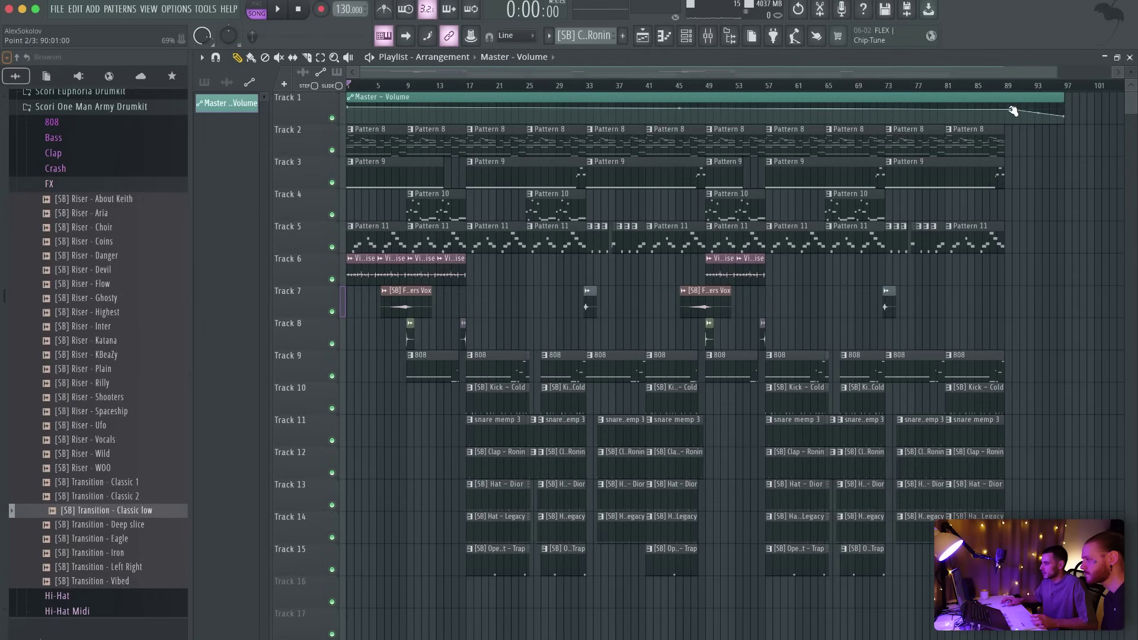
pyautogui.rightClick(1006, 108)
pyautogui.click(1047, 335)
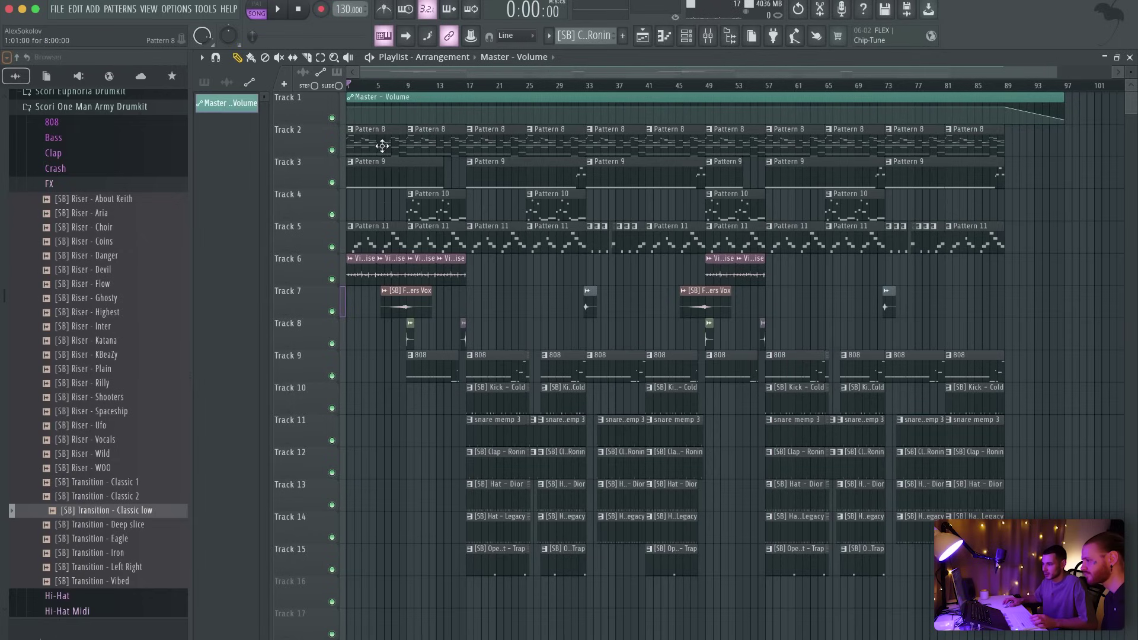
# Step: Add Pattern 8, Pattern 9 and Pattern 11 clips at bar 89, delete the stray Track 4 automation clip and trim Pattern 9 to bar 97
pyautogui.moveTo(382, 146); pyautogui.dragTo(1023, 253)
pyautogui.click(1100, 204)
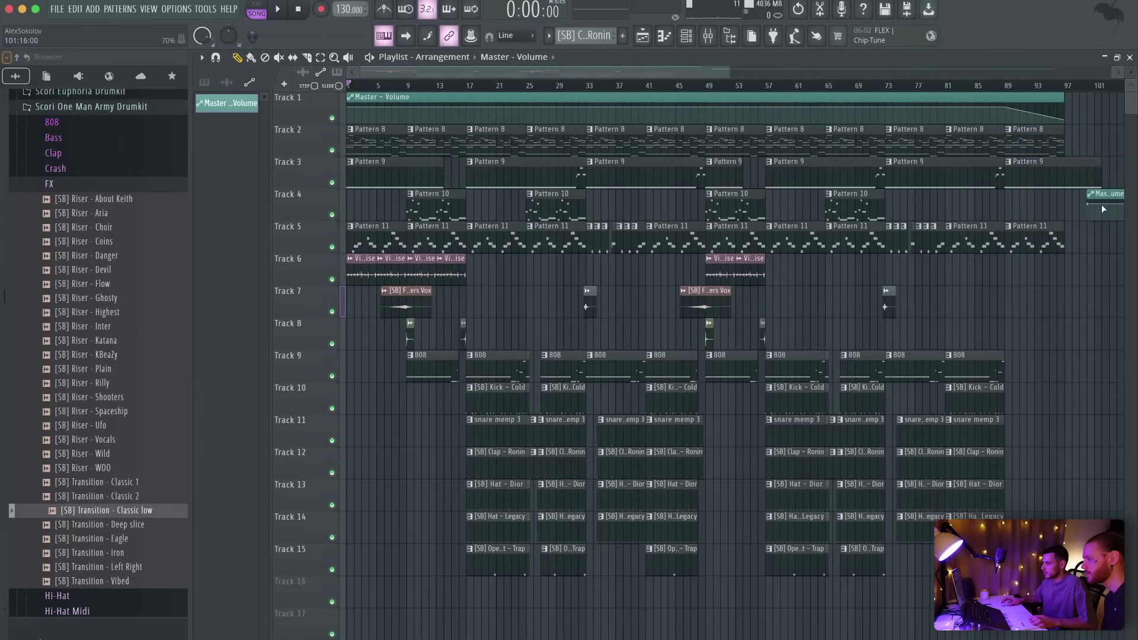
pyautogui.rightClick(1106, 198)
pyautogui.moveTo(1100, 177); pyautogui.dragTo(1063, 189)
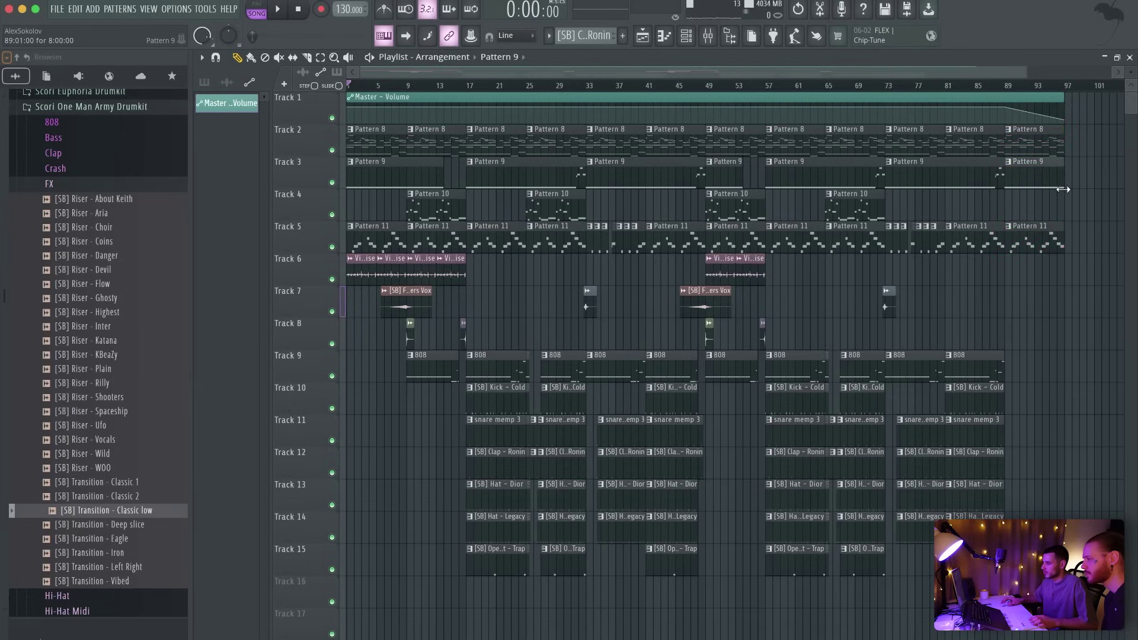
pyautogui.click(447, 274)
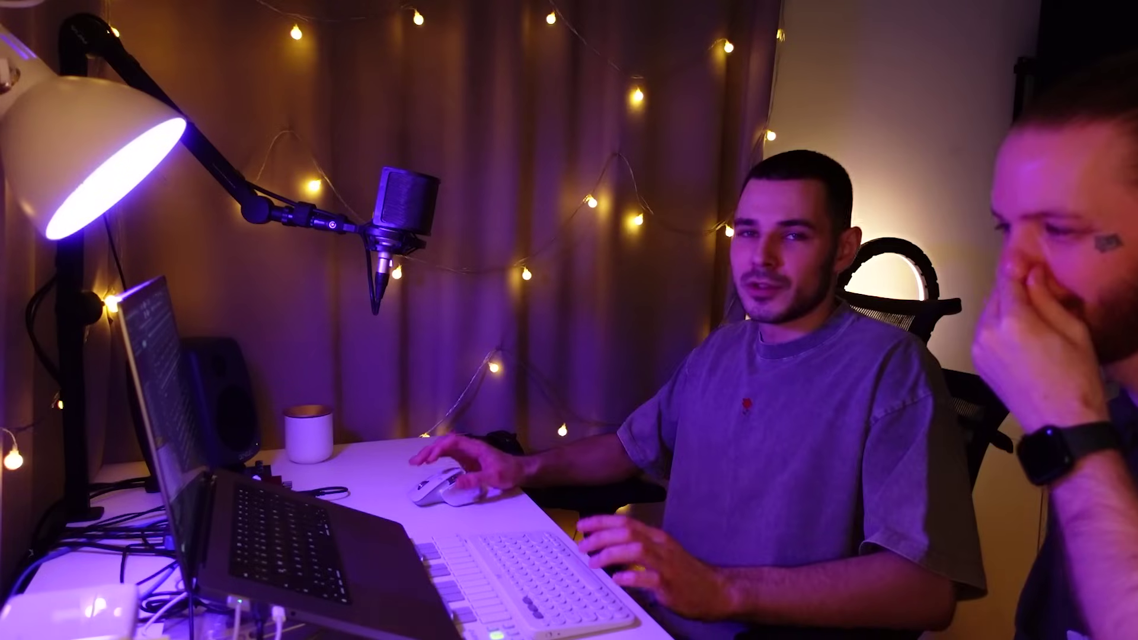